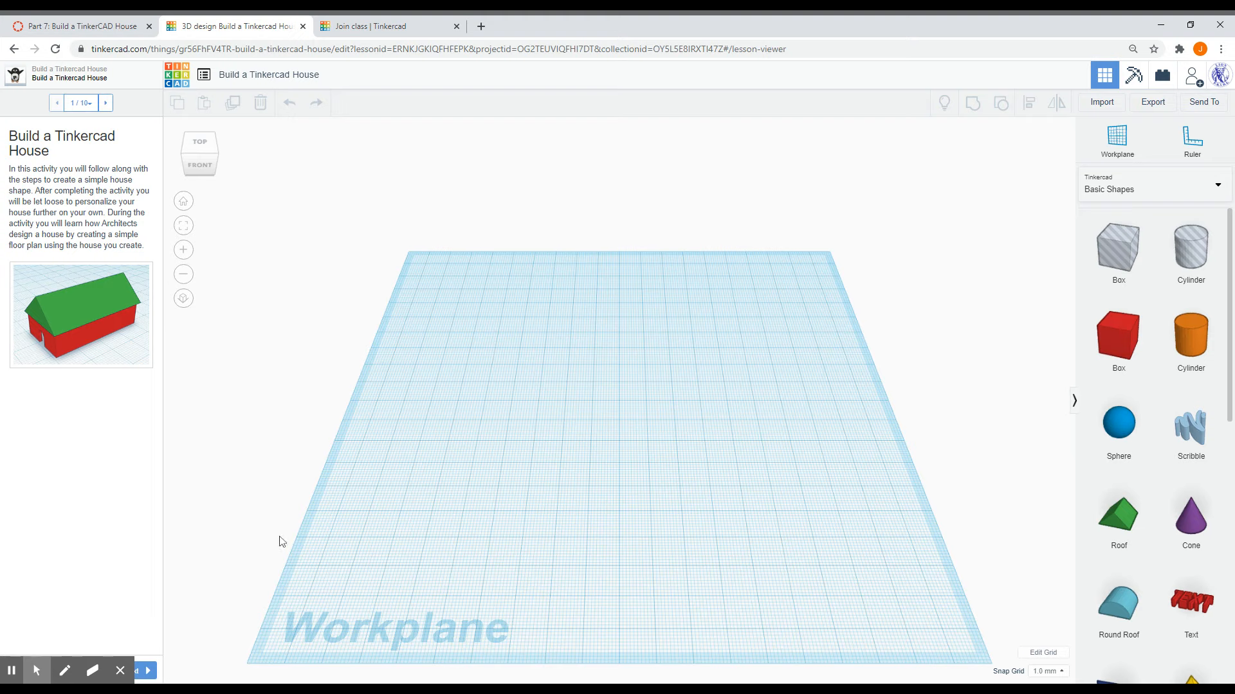
- Page through the lesson viewer to step 3, Create the Outer Shape of the House
{"action": "left_click", "coordinate": [120, 671]}
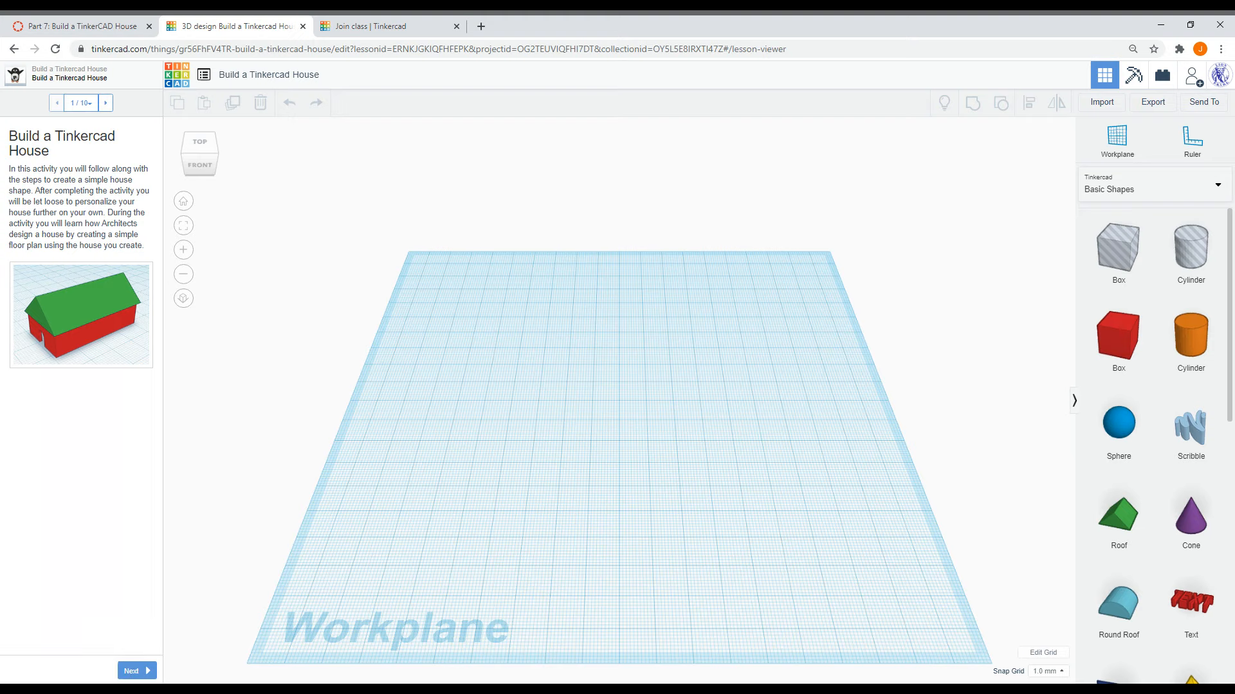
{"action": "left_click", "coordinate": [132, 670]}
{"action": "left_click", "coordinate": [132, 671]}
{"action": "left_click", "coordinate": [57, 104]}
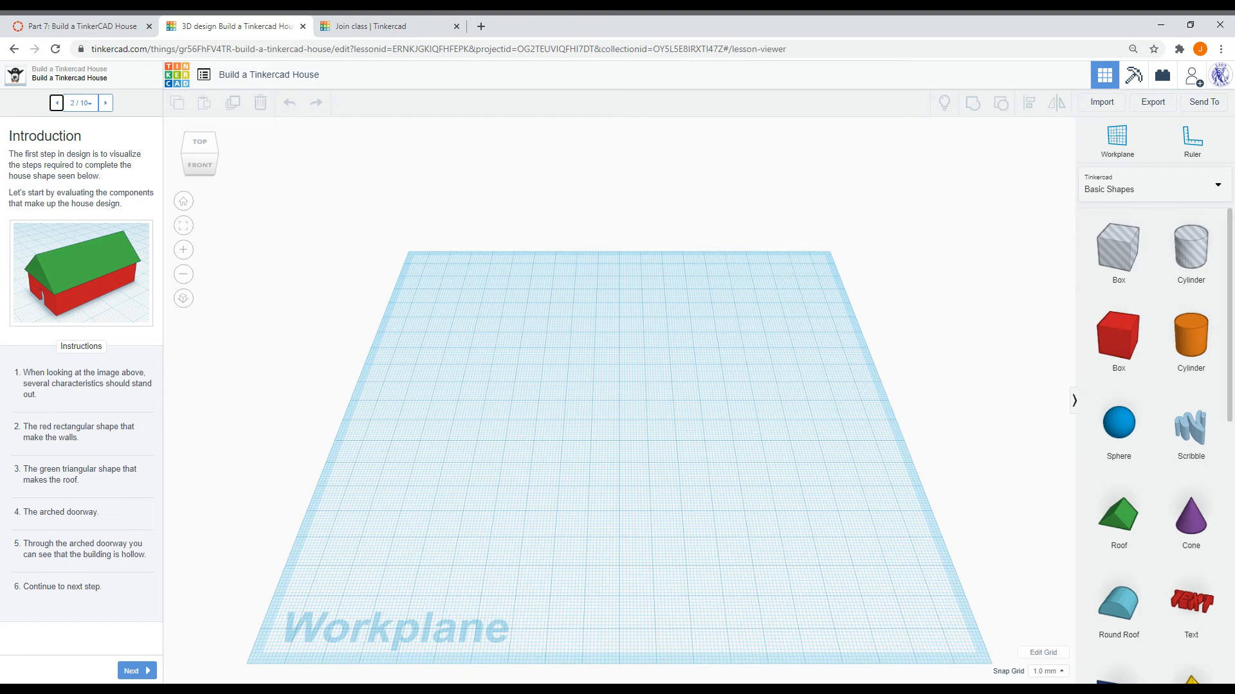
{"action": "left_click", "coordinate": [141, 670]}
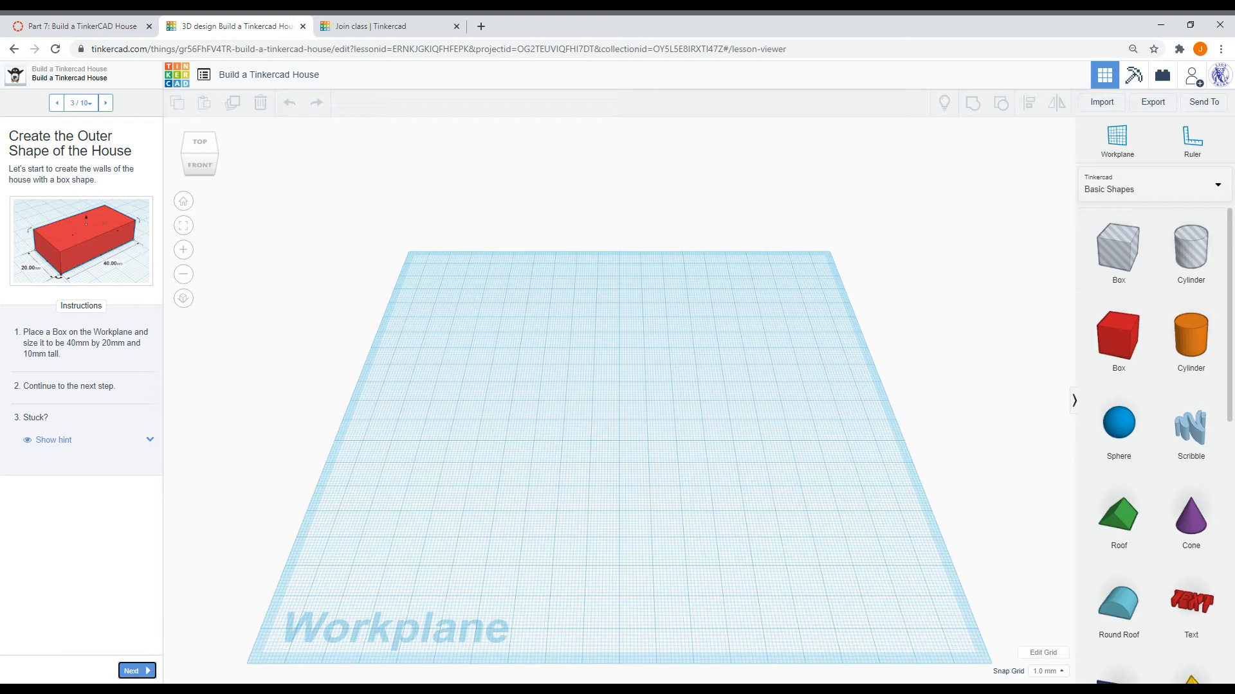
- Place a red Box on the workplane and set its length to 40 mm
{"action": "left_click_drag", "start_coordinate": [1119, 338], "coordinate": [598, 450]}
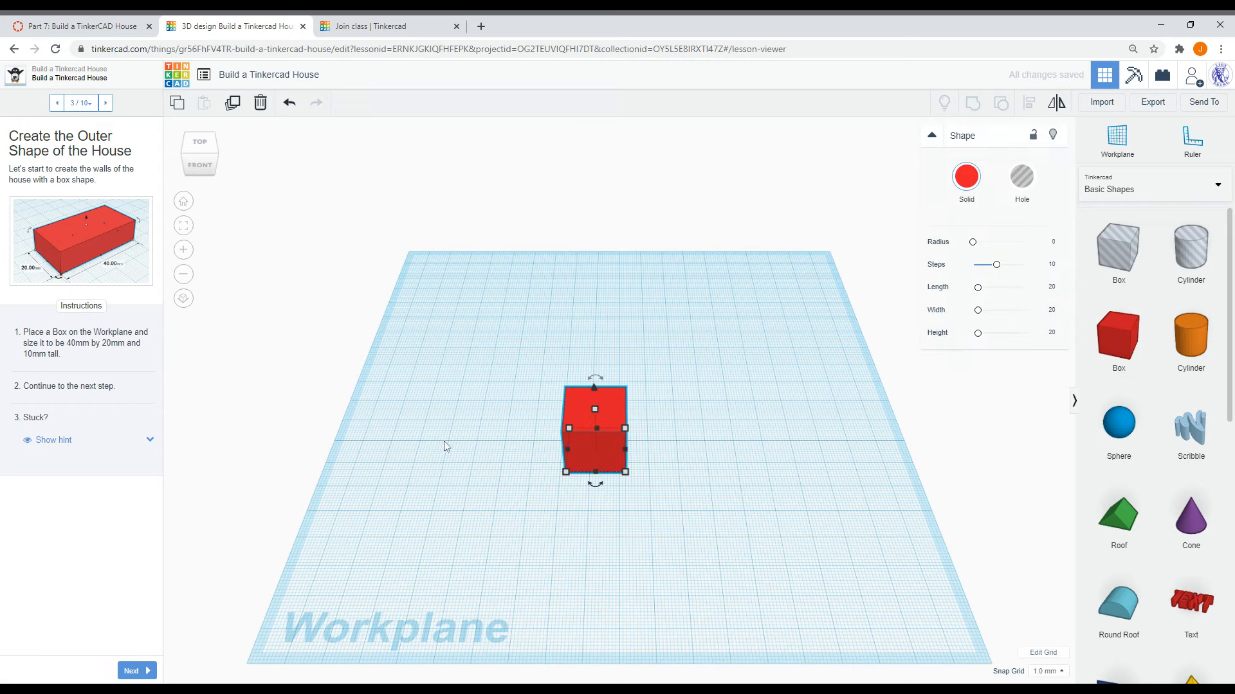
{"action": "mouse_move", "coordinate": [567, 475]}
{"action": "left_click", "coordinate": [510, 450]}
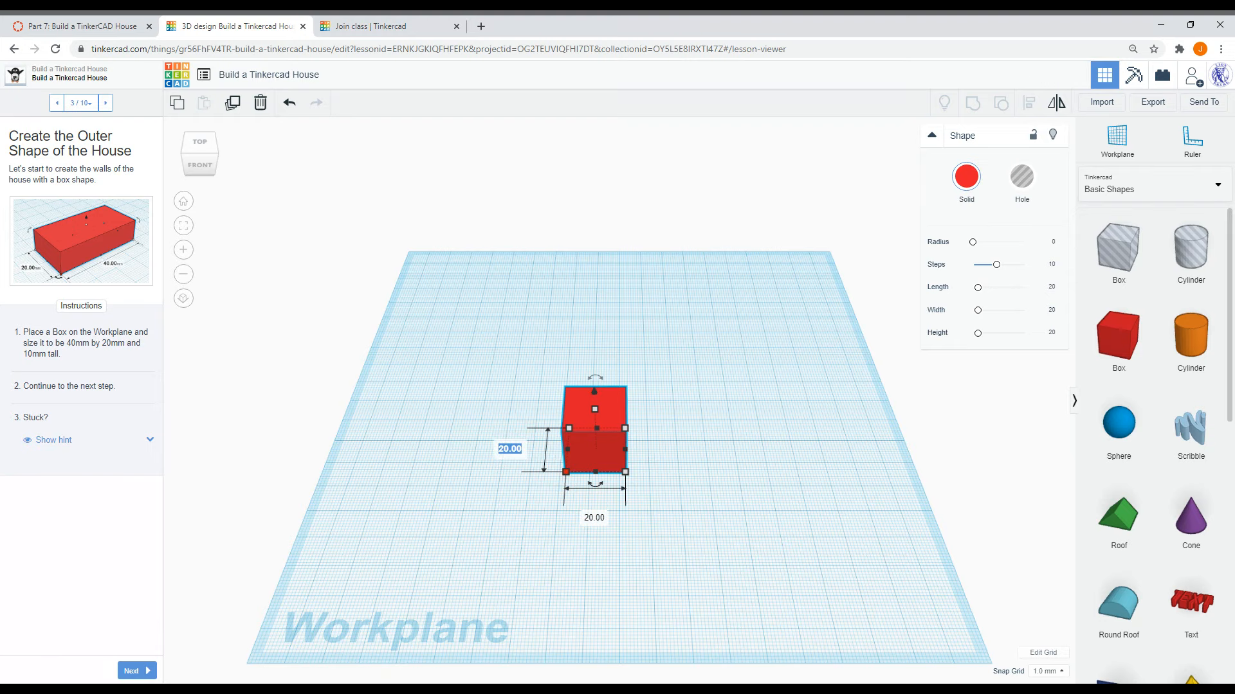
{"action": "type", "text": "40"}
{"action": "key", "text": "Return"}
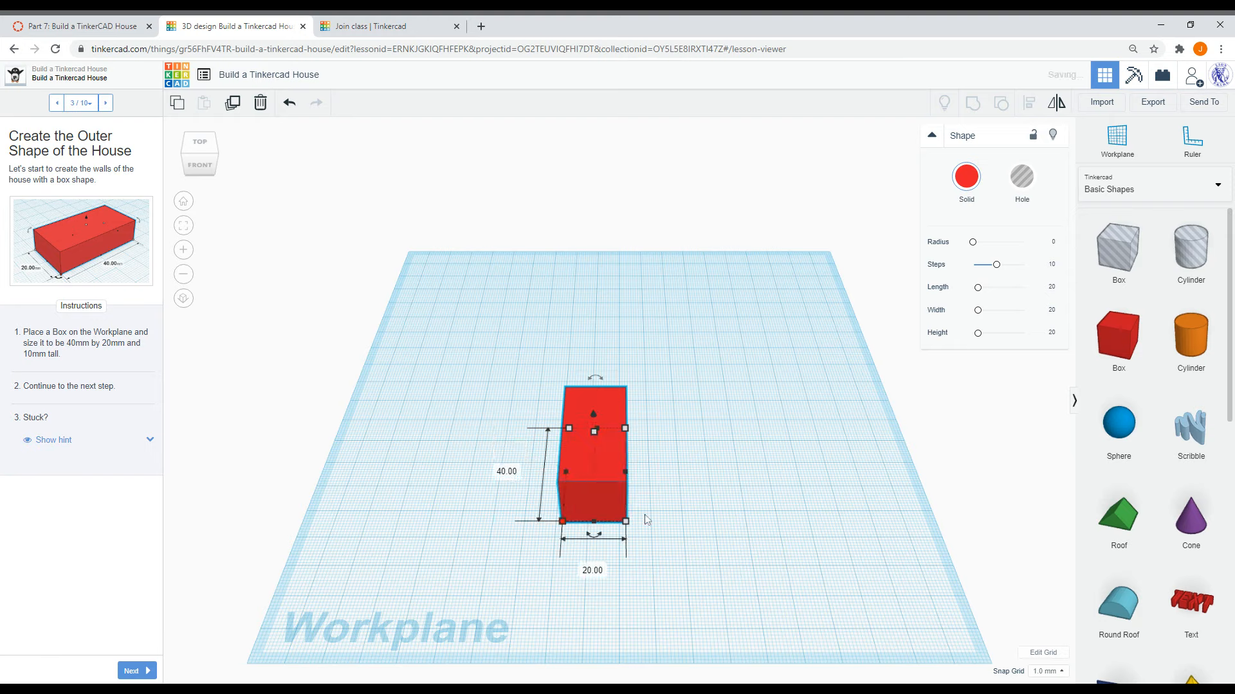
- Set the box's height to 10 mm
{"action": "mouse_move", "coordinate": [592, 430]}
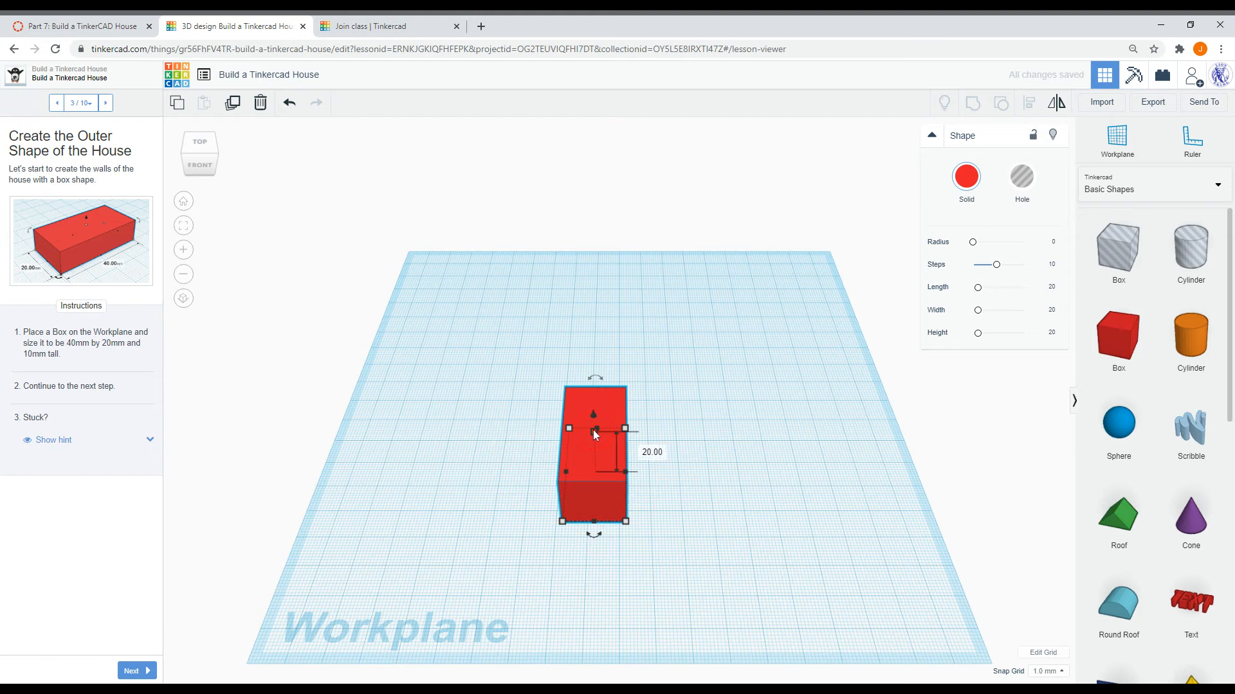
{"action": "left_click", "coordinate": [651, 452]}
{"action": "type", "text": "10"}
{"action": "key", "text": "Return"}
{"action": "right_click_drag", "start_coordinate": [667, 524], "coordinate": [587, 509]}
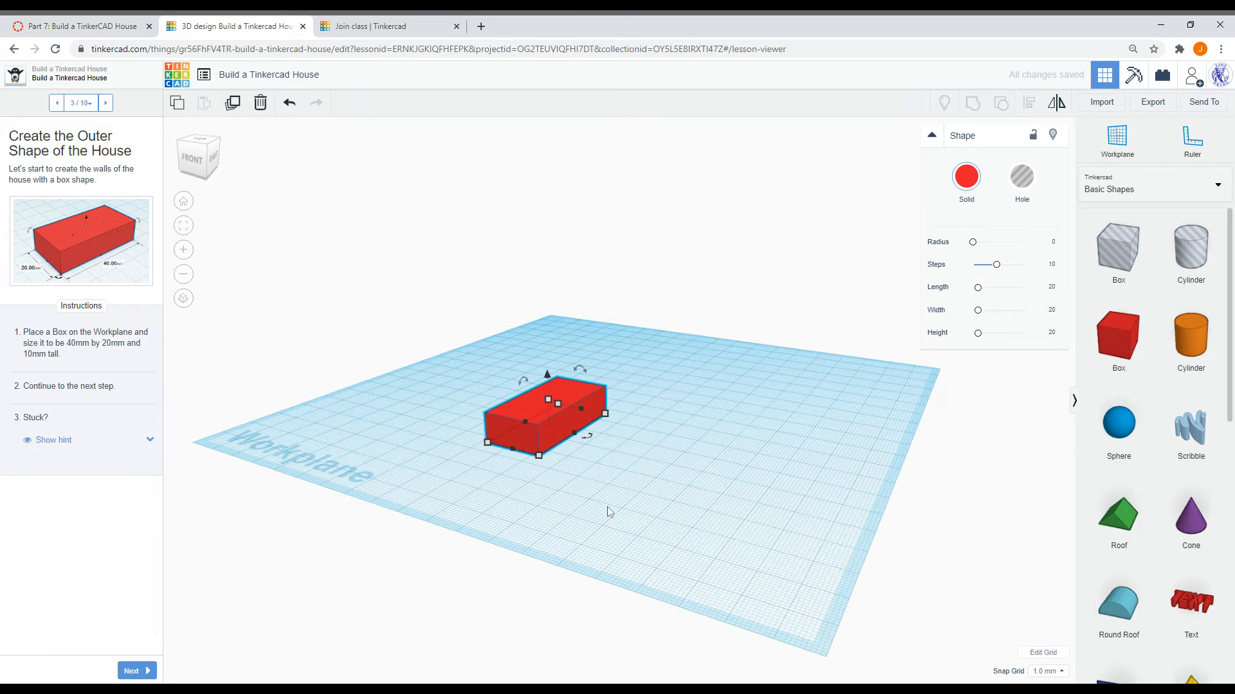
{"action": "left_click", "coordinate": [608, 508]}
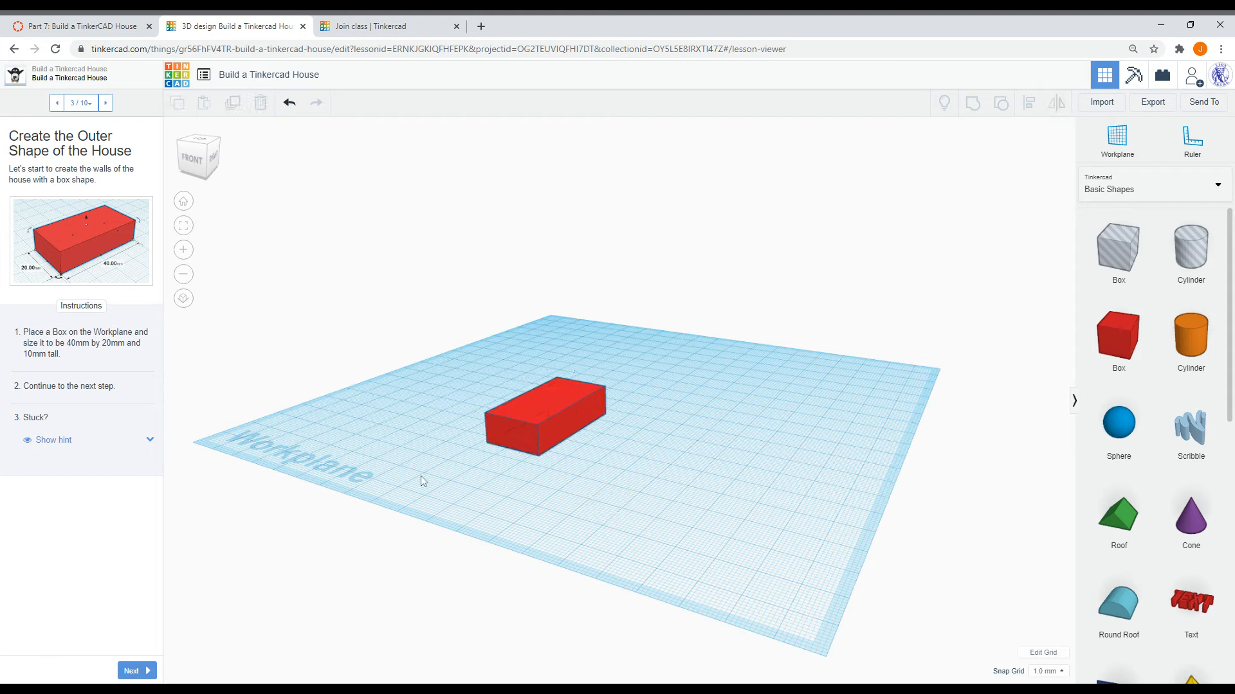
- Show the lesson hint and advance to step 4, Create the Shape to Hollow Out the House
{"action": "left_click", "coordinate": [65, 441]}
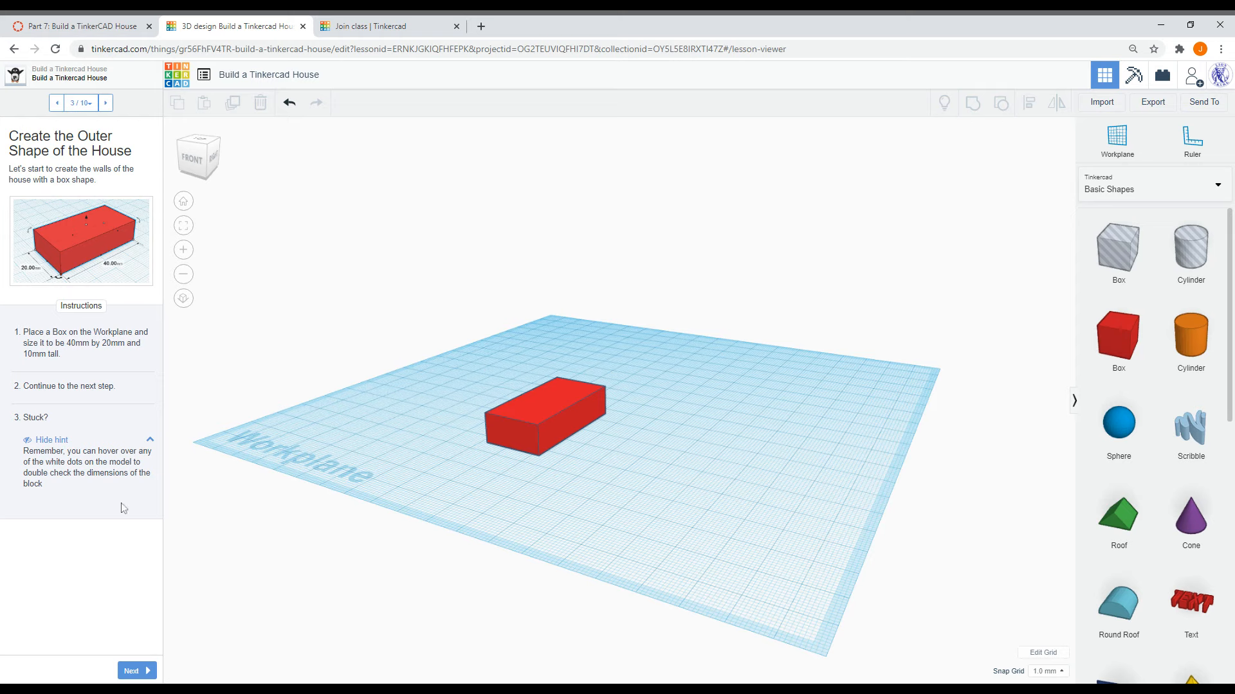
{"action": "left_click", "coordinate": [143, 672]}
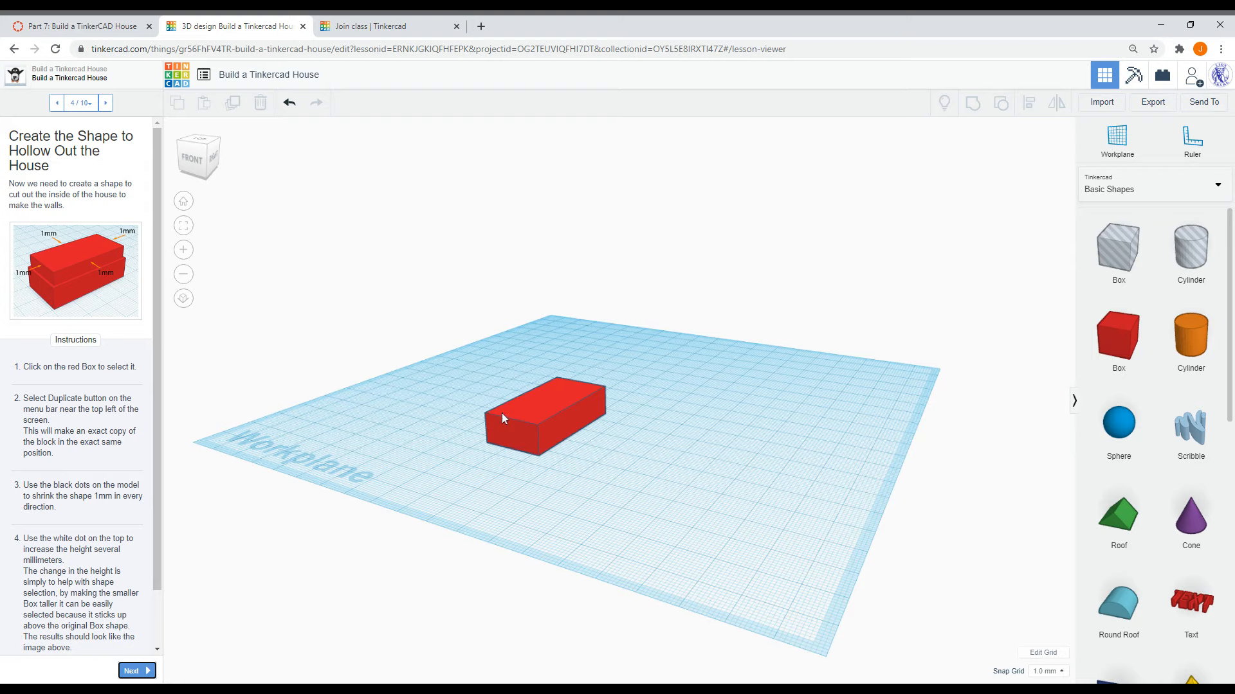
- Copy and paste the box, moving the duplicate beside the original
{"action": "left_click", "coordinate": [527, 416]}
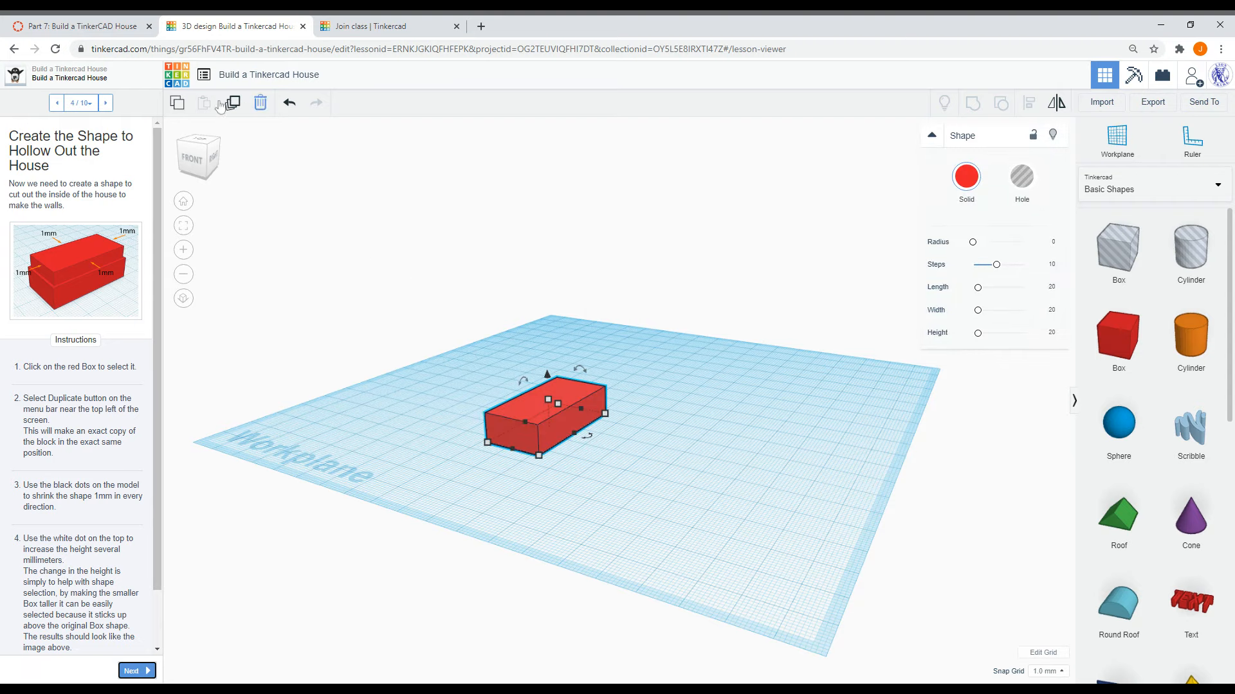
{"action": "left_click", "coordinate": [178, 104]}
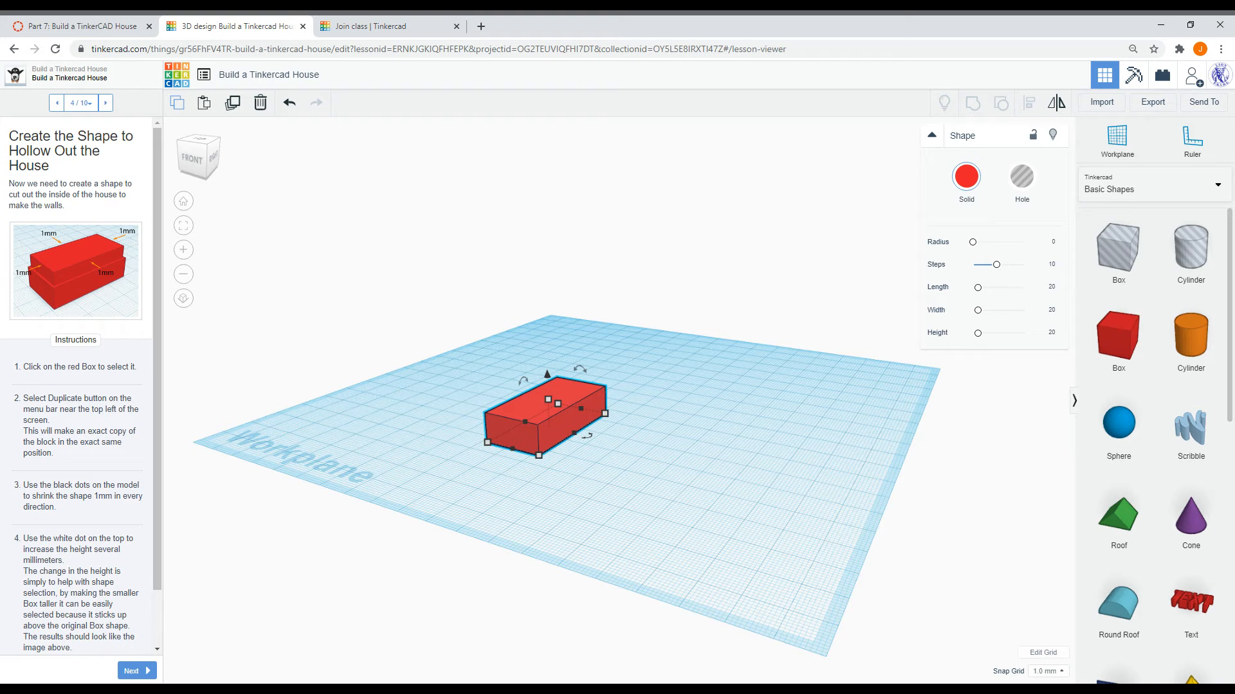
{"action": "left_click", "coordinate": [206, 104]}
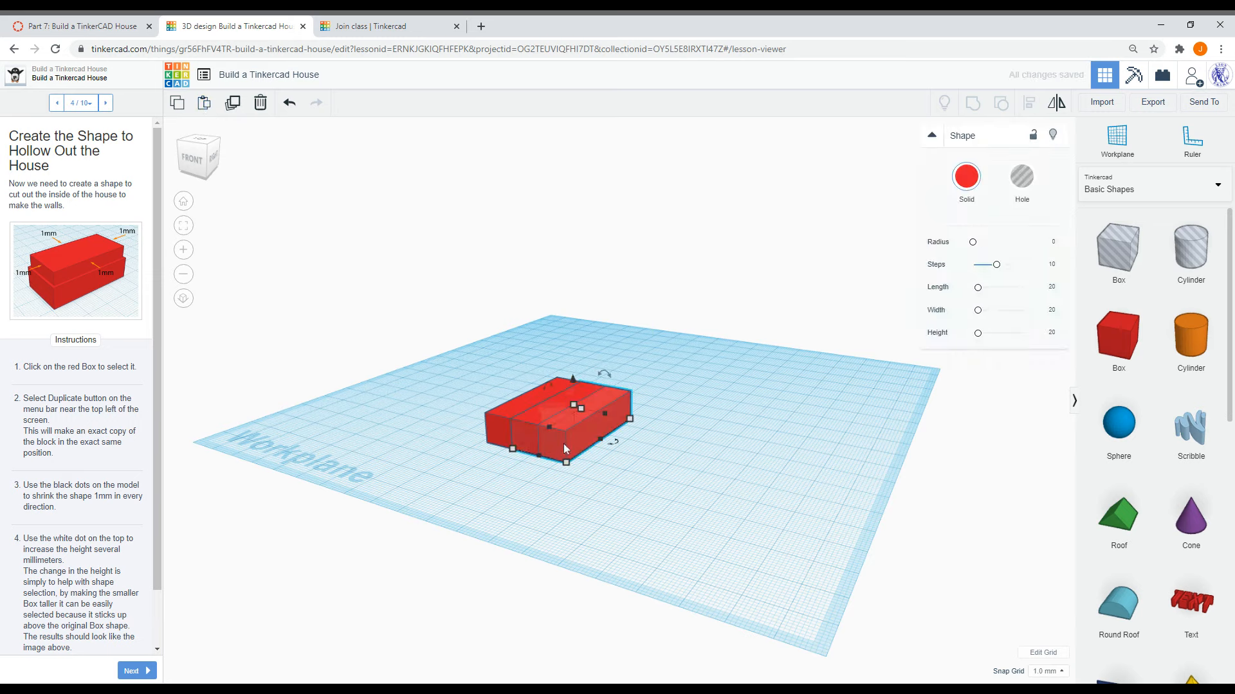
{"action": "left_click_drag", "start_coordinate": [547, 427], "coordinate": [585, 461]}
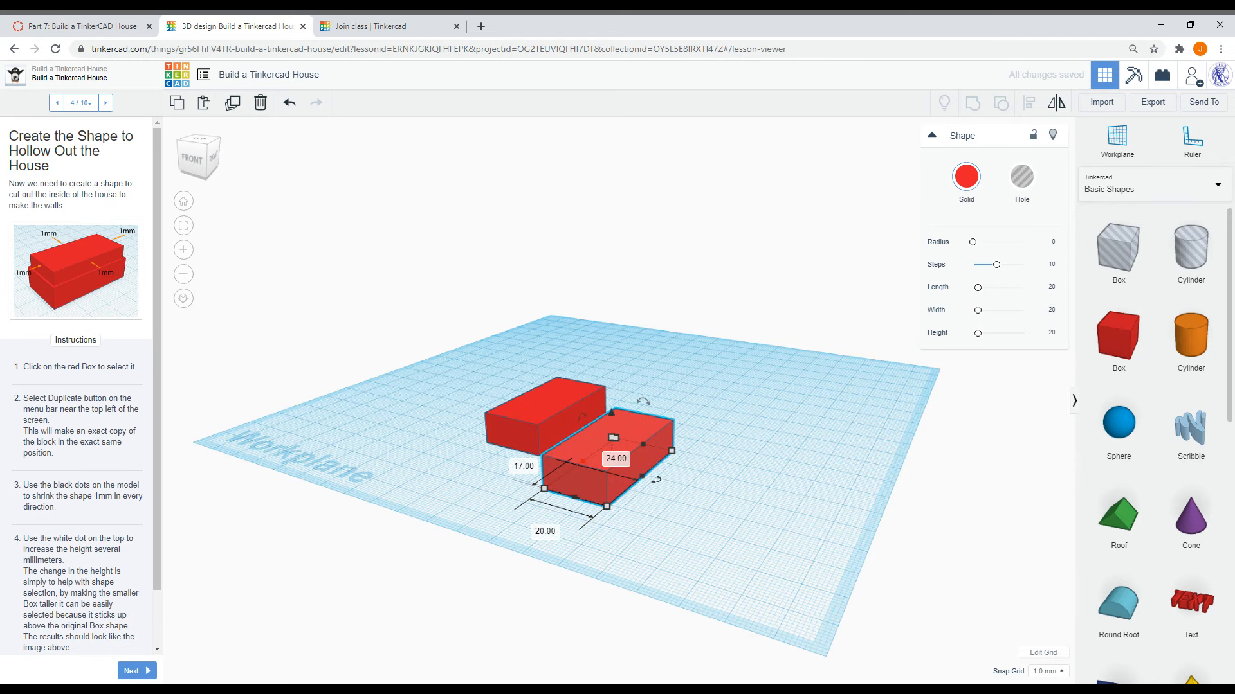
- Resize the duplicate box to about 38 mm long, slightly narrower, and taller than the original
{"action": "left_click", "coordinate": [575, 500]}
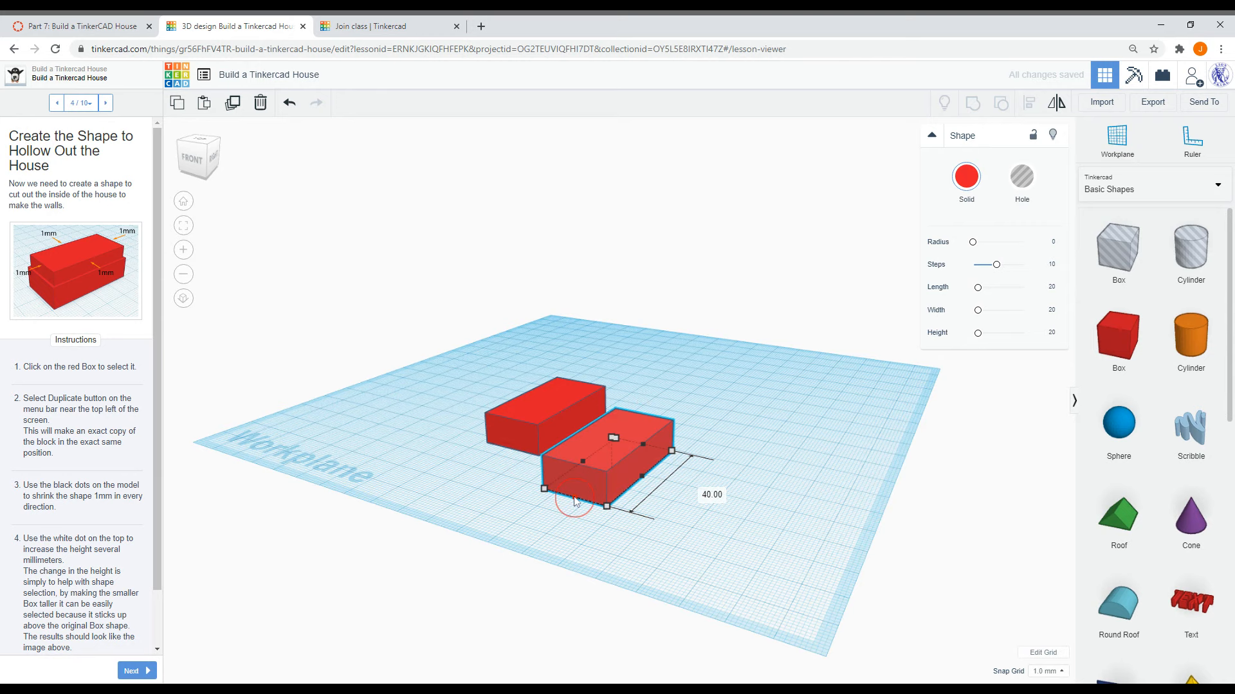
{"action": "left_click_drag", "start_coordinate": [575, 501], "coordinate": [577, 499]}
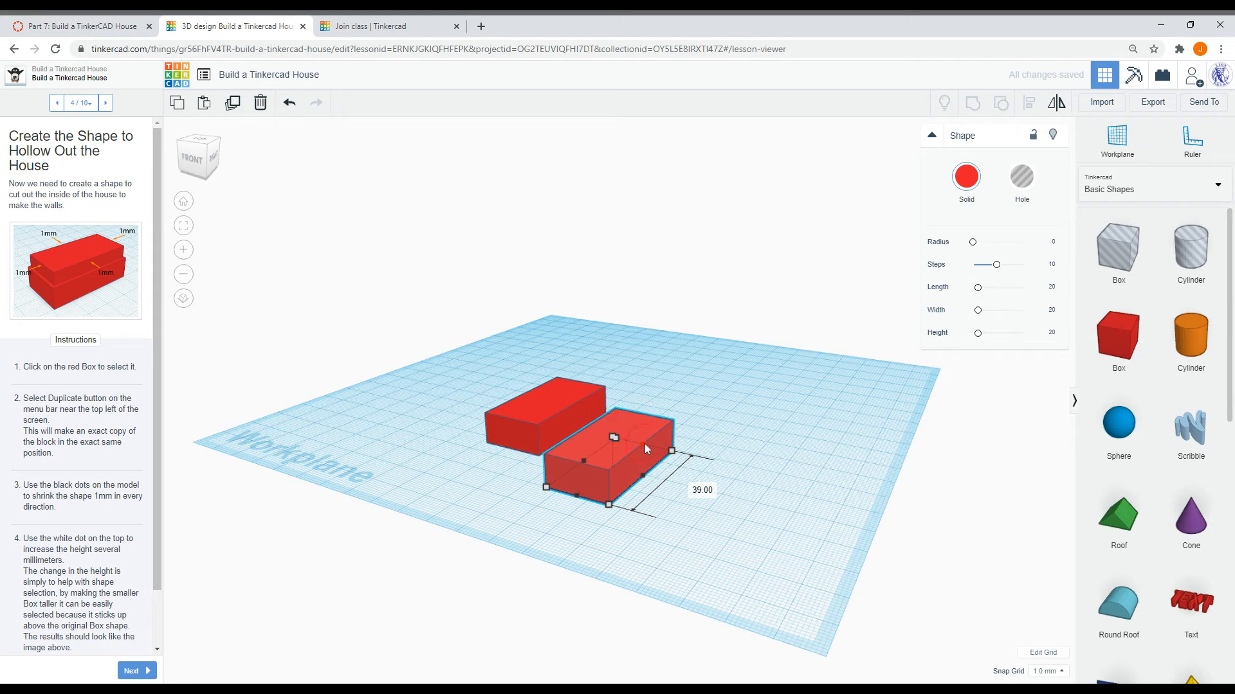
{"action": "left_click", "coordinate": [645, 481]}
{"action": "left_click_drag", "start_coordinate": [645, 481], "coordinate": [586, 459]}
{"action": "left_click", "coordinate": [583, 461]}
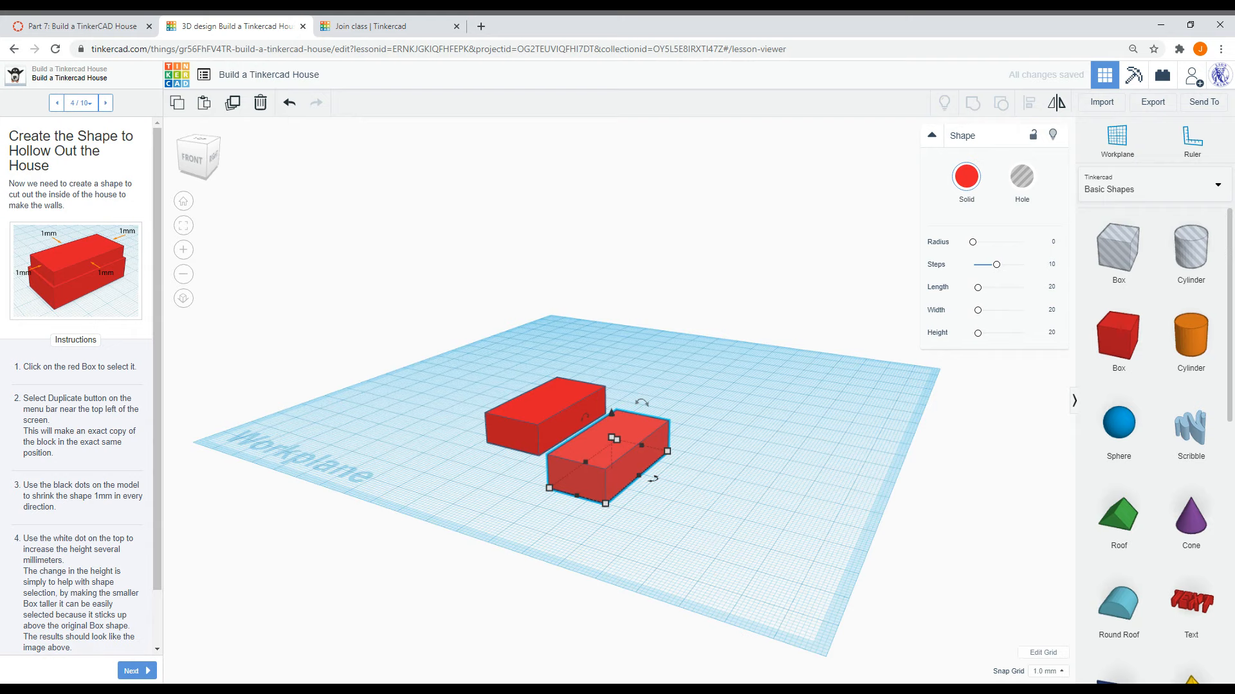
{"action": "left_click_drag", "start_coordinate": [611, 439], "coordinate": [612, 418]}
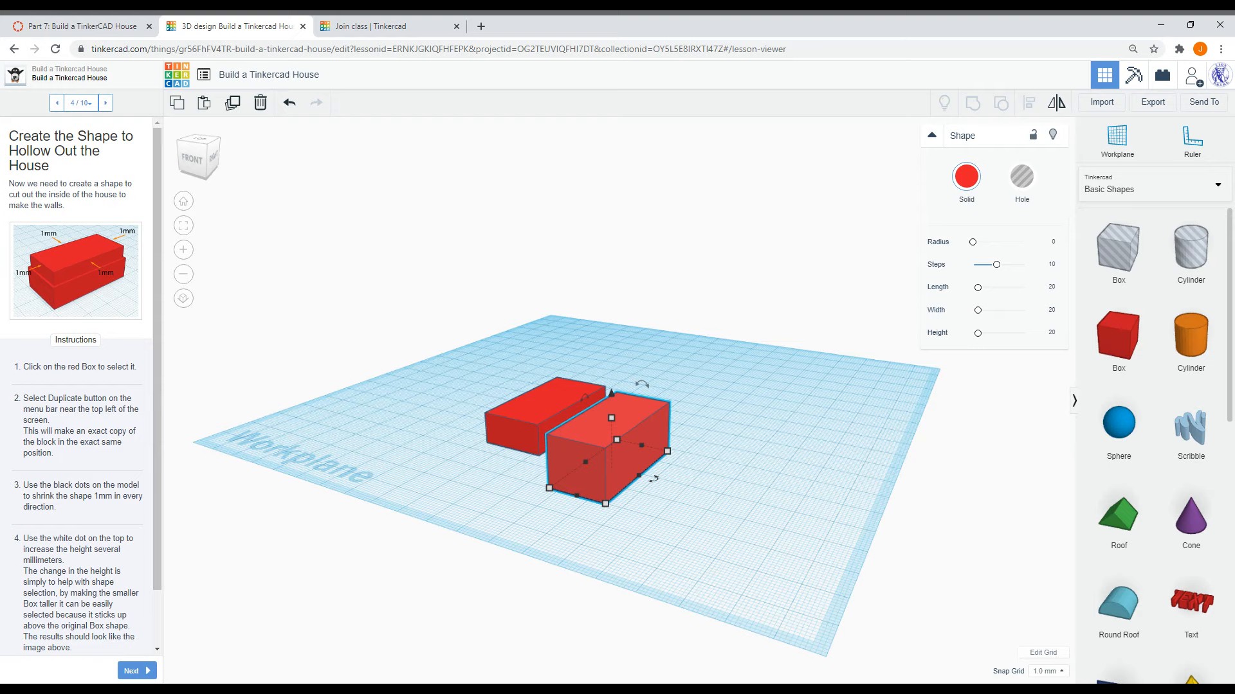
- Move the duplicate back over the original box and nudge it so it sits centred inside
{"action": "left_click_drag", "start_coordinate": [580, 437], "coordinate": [519, 396]}
{"action": "scroll", "coordinate": [540, 444], "scroll_direction": "up", "scroll_amount": 3}
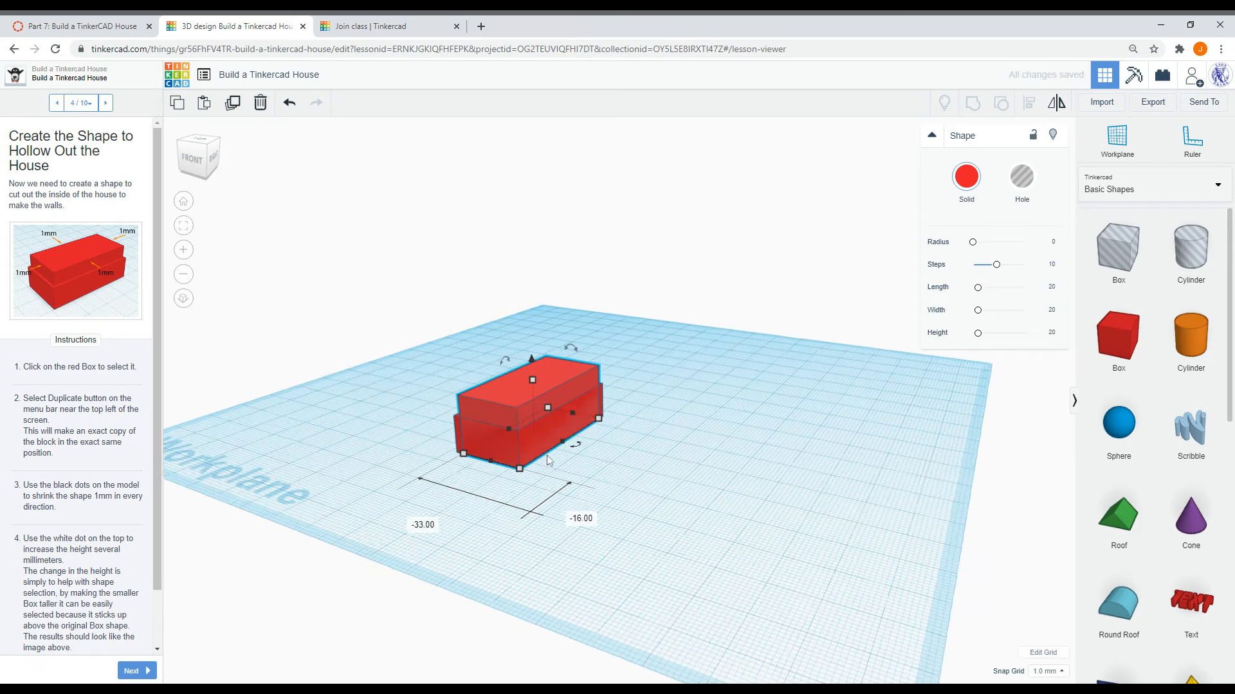
{"action": "scroll", "coordinate": [547, 461], "scroll_direction": "up", "scroll_amount": 10}
{"action": "middle_click_drag", "start_coordinate": [520, 543], "coordinate": [827, 466]}
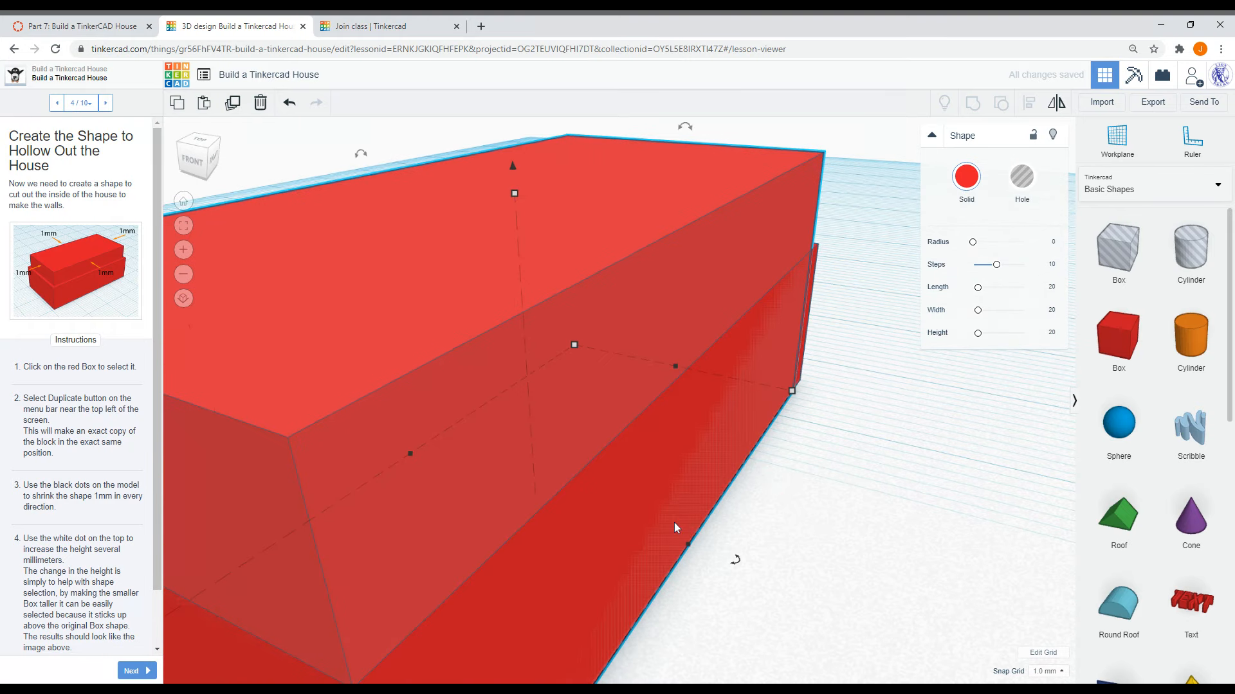
{"action": "scroll", "coordinate": [674, 523], "scroll_direction": "down", "scroll_amount": 5}
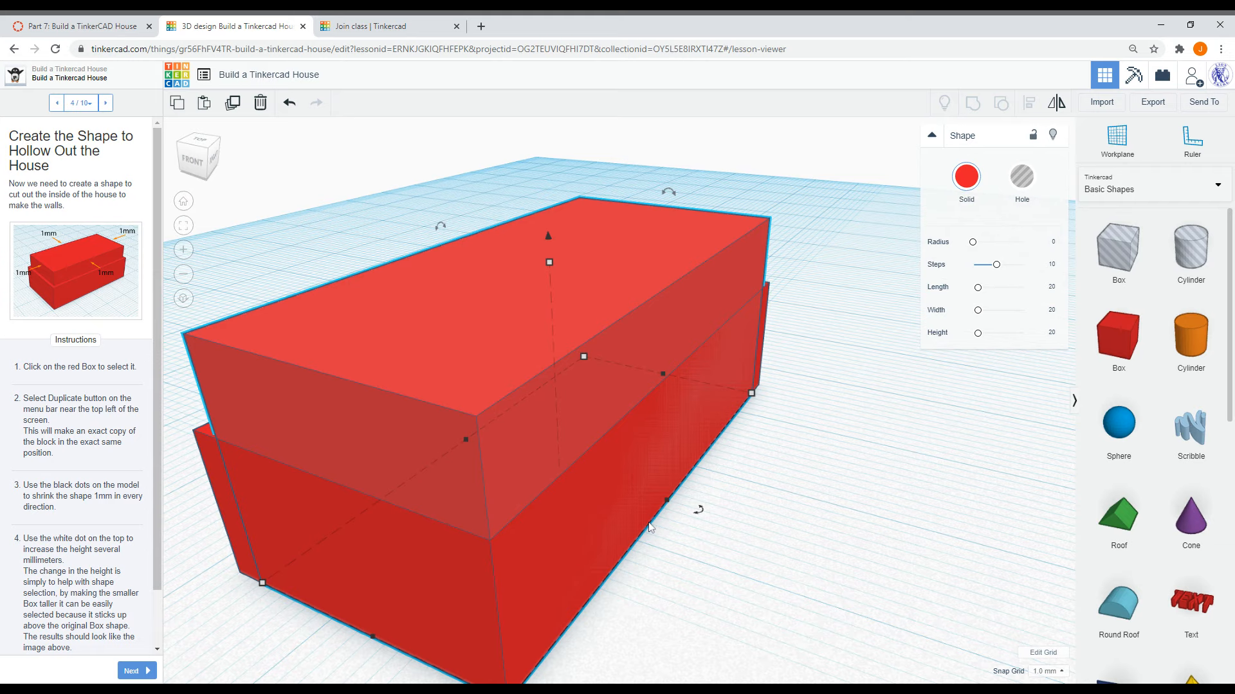
{"action": "key", "text": "Left"}
{"action": "key", "text": "Up"}
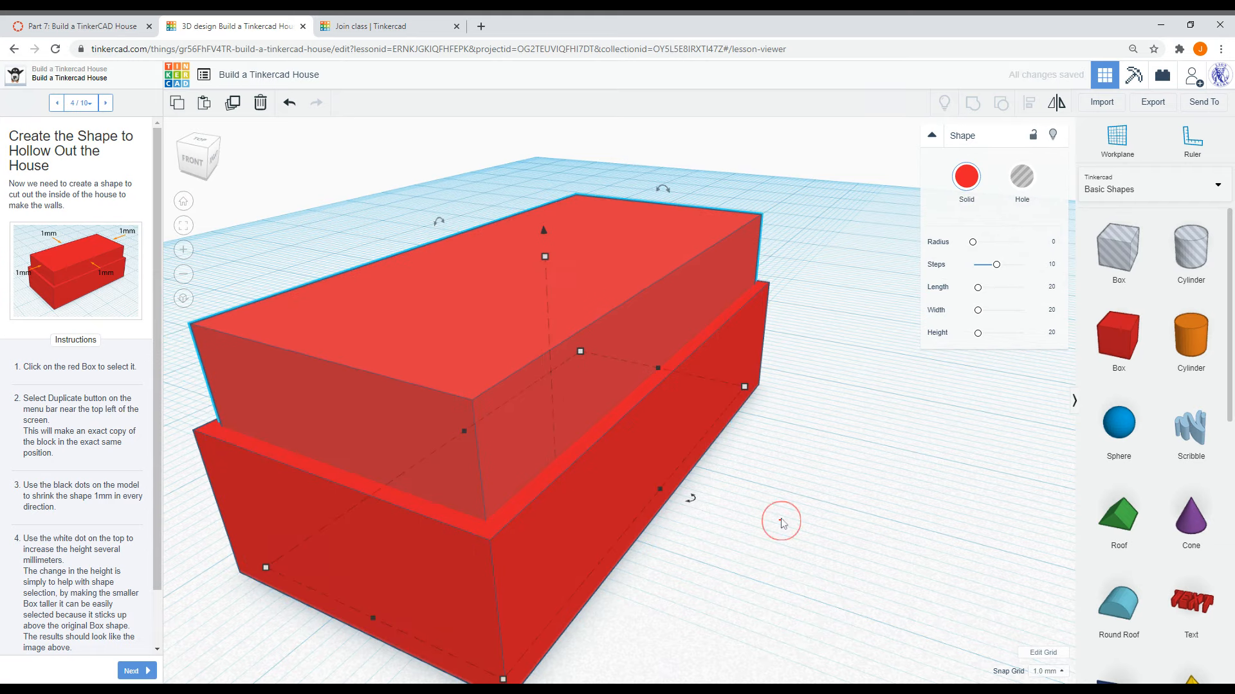
- Inspect the two overlapping boxes from another angle and advance the lesson to step 5, Hollow Out the House
{"action": "left_click", "coordinate": [850, 504]}
{"action": "right_click_drag", "start_coordinate": [850, 502], "coordinate": [474, 482]}
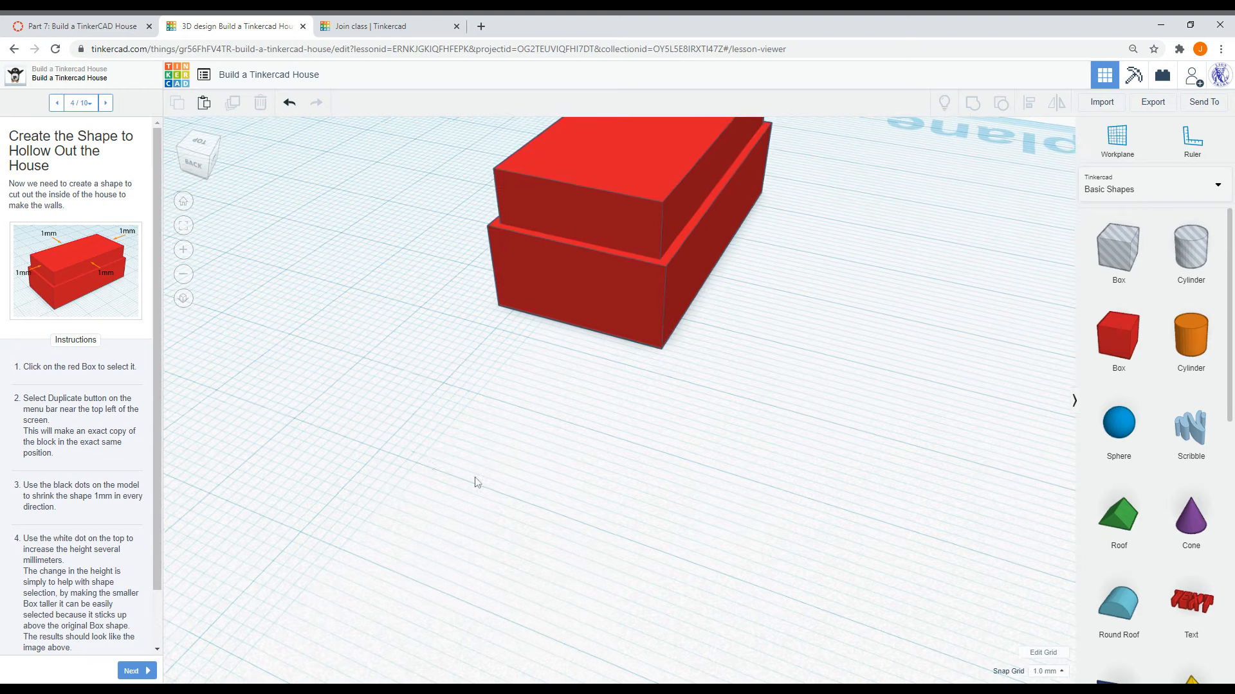
{"action": "mouse_move", "coordinate": [729, 391]}
{"action": "right_mouse_down"}
{"action": "mouse_move", "coordinate": [554, 457]}
{"action": "mouse_move", "coordinate": [662, 452]}
{"action": "mouse_move", "coordinate": [622, 466]}
{"action": "mouse_move", "coordinate": [739, 408]}
{"action": "mouse_move", "coordinate": [722, 430]}
{"action": "mouse_move", "coordinate": [686, 433]}
{"action": "mouse_move", "coordinate": [674, 366]}
{"action": "mouse_move", "coordinate": [717, 387]}
{"action": "right_mouse_up"}
{"action": "right_click_drag", "start_coordinate": [744, 433], "coordinate": [745, 457]}
{"action": "left_click", "coordinate": [132, 671]}
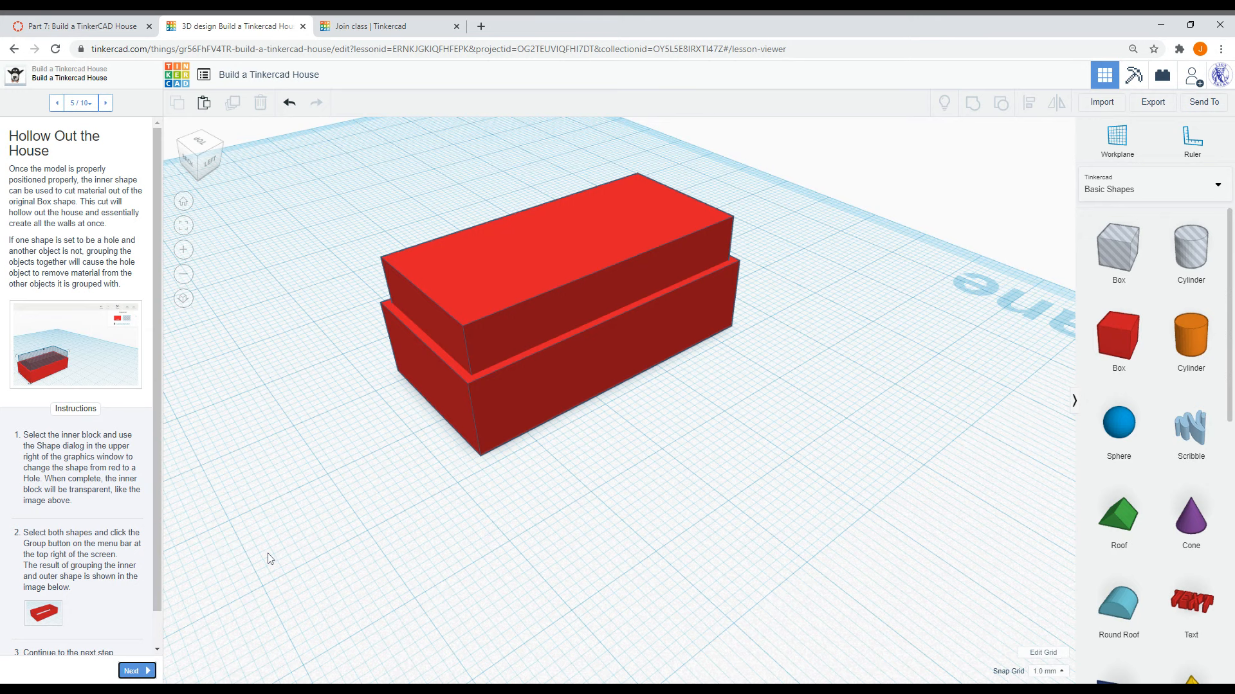
- Turn the inner box into a Hole, then view the lesson's example image
{"action": "left_click", "coordinate": [499, 305]}
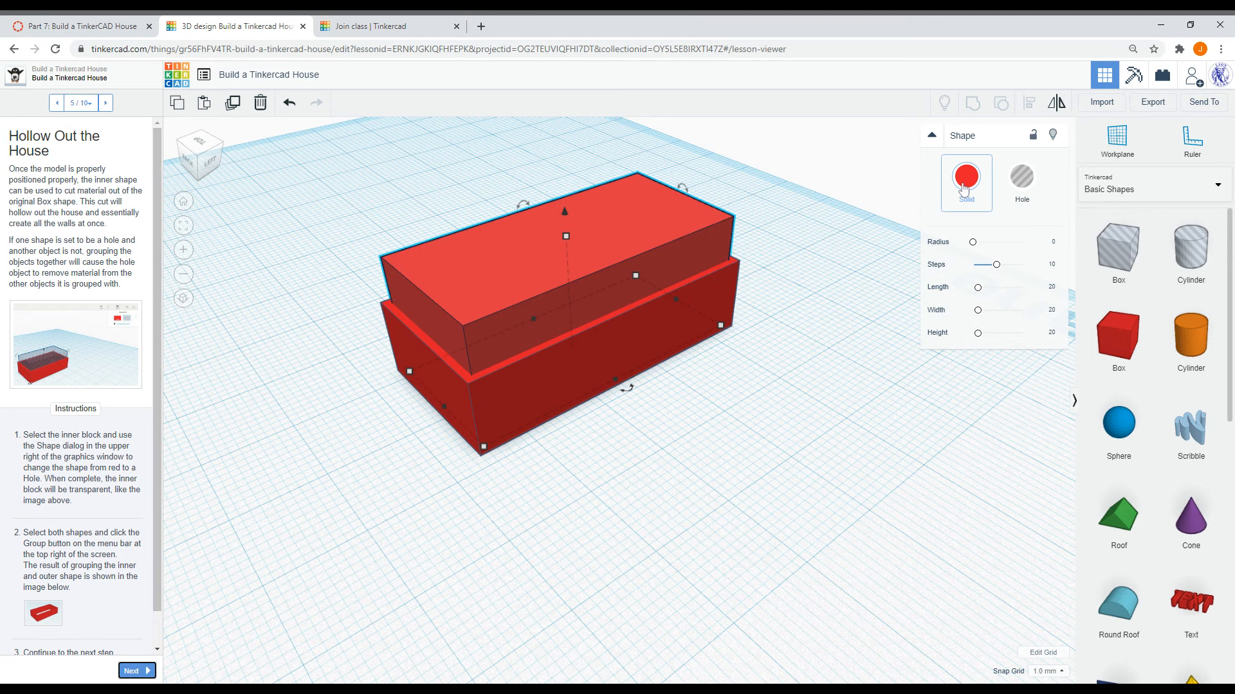
{"action": "left_click", "coordinate": [1025, 189]}
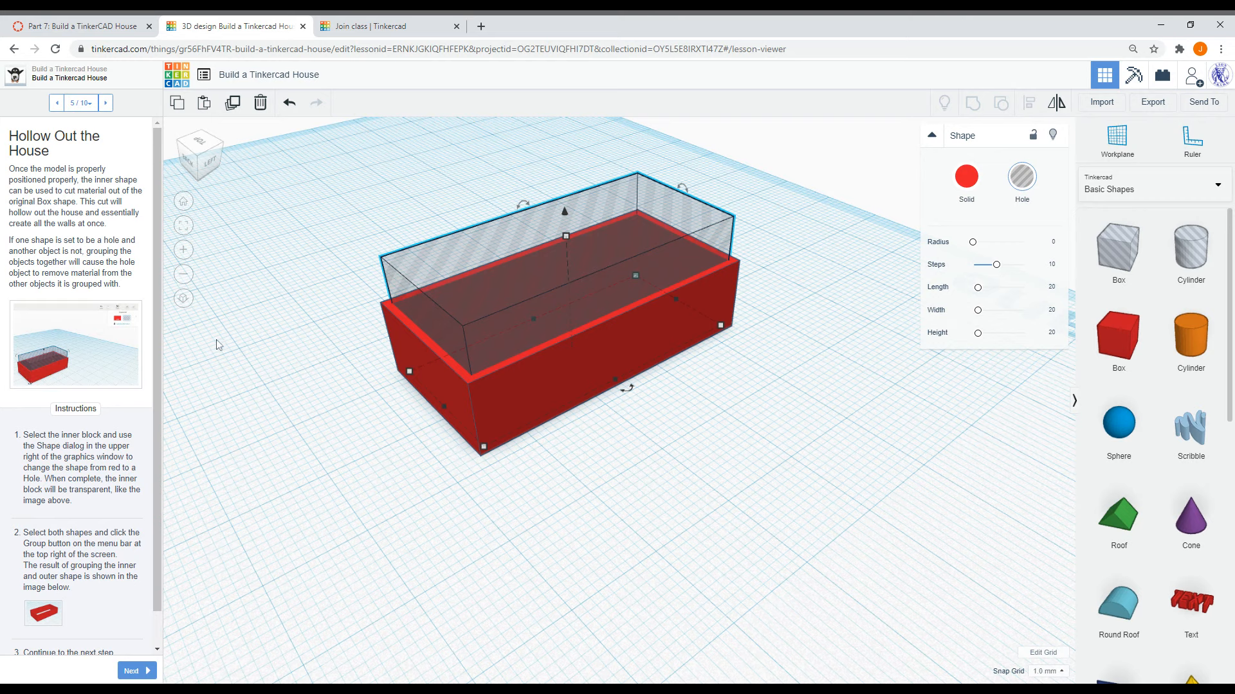
{"action": "left_click", "coordinate": [116, 364]}
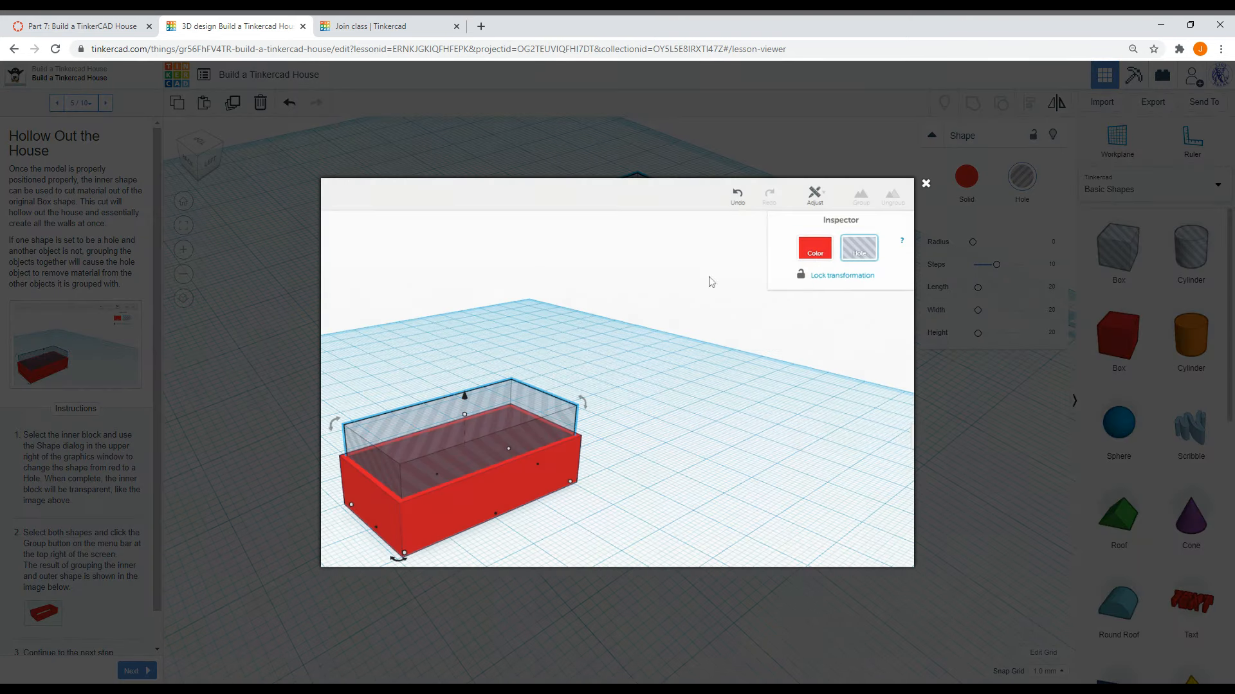
{"action": "left_click", "coordinate": [925, 184]}
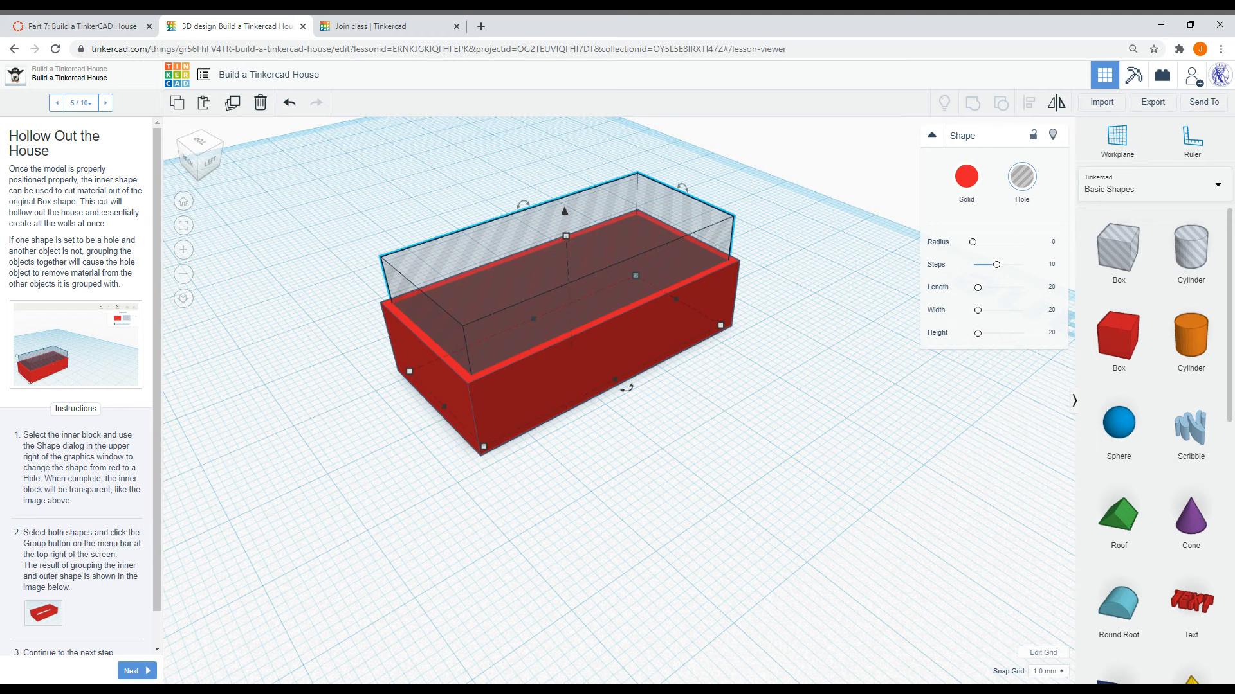
- Select both boxes and group them to hollow out the house walls
{"action": "left_click_drag", "start_coordinate": [733, 516], "coordinate": [351, 223]}
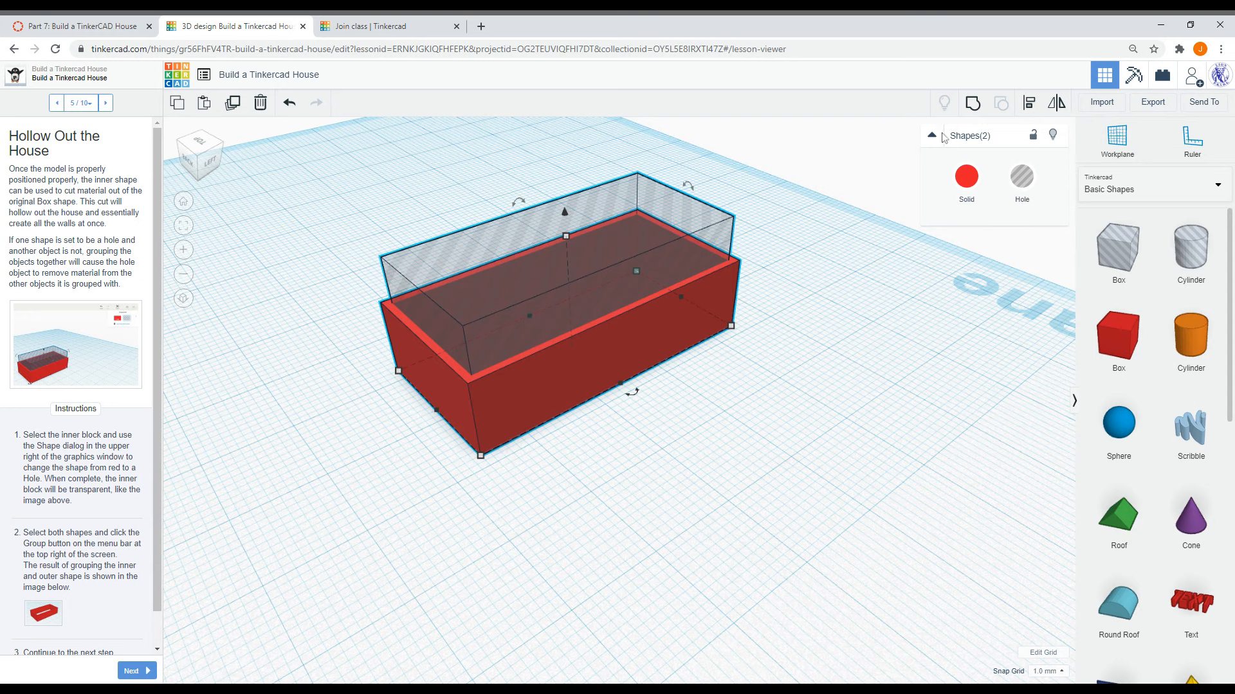
{"action": "left_click", "coordinate": [973, 103]}
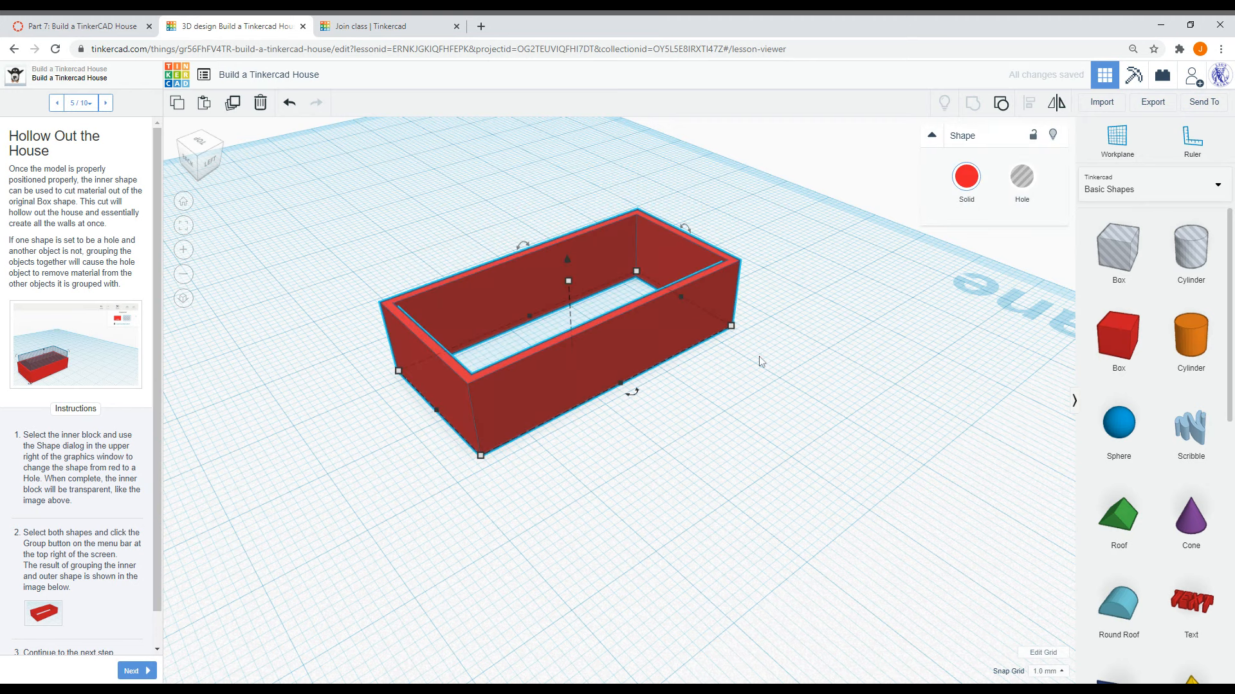
{"action": "left_click", "coordinate": [42, 615]}
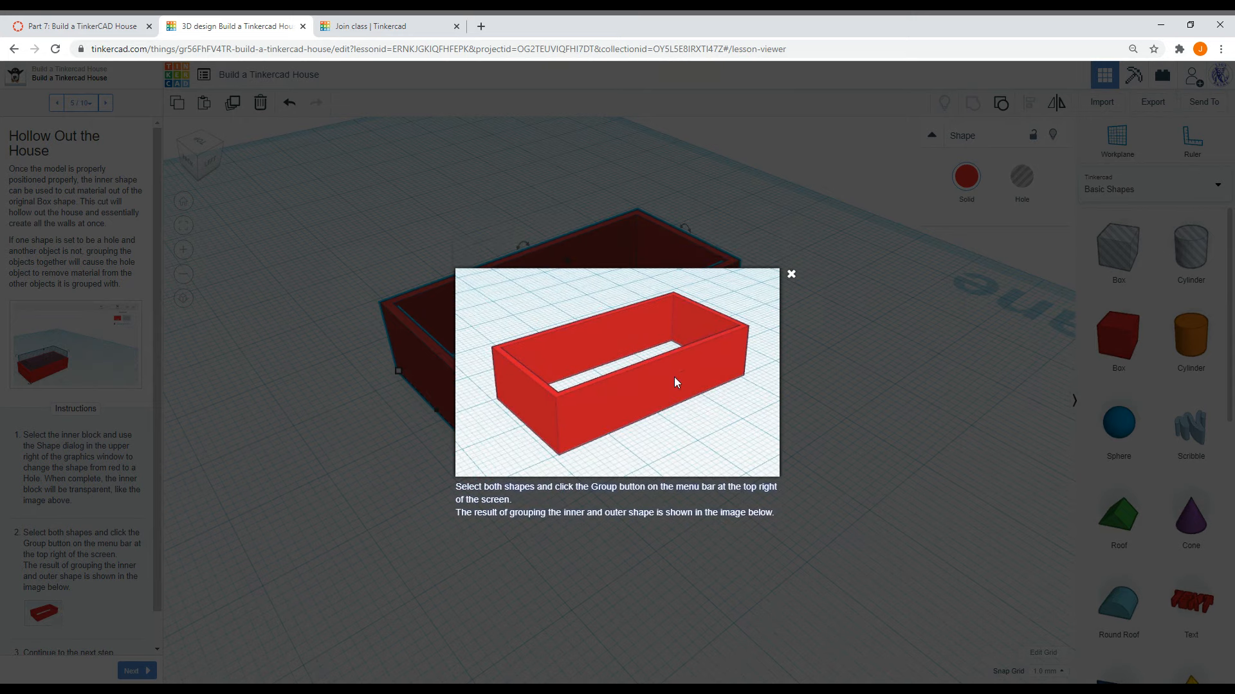
{"action": "left_click", "coordinate": [791, 275]}
{"action": "left_click", "coordinate": [731, 409]}
- Advance the lesson to step 6, Add Shapes to Make the Doorway, and read its instructions
{"action": "scroll", "coordinate": [72, 500], "scroll_direction": "down", "scroll_amount": 1}
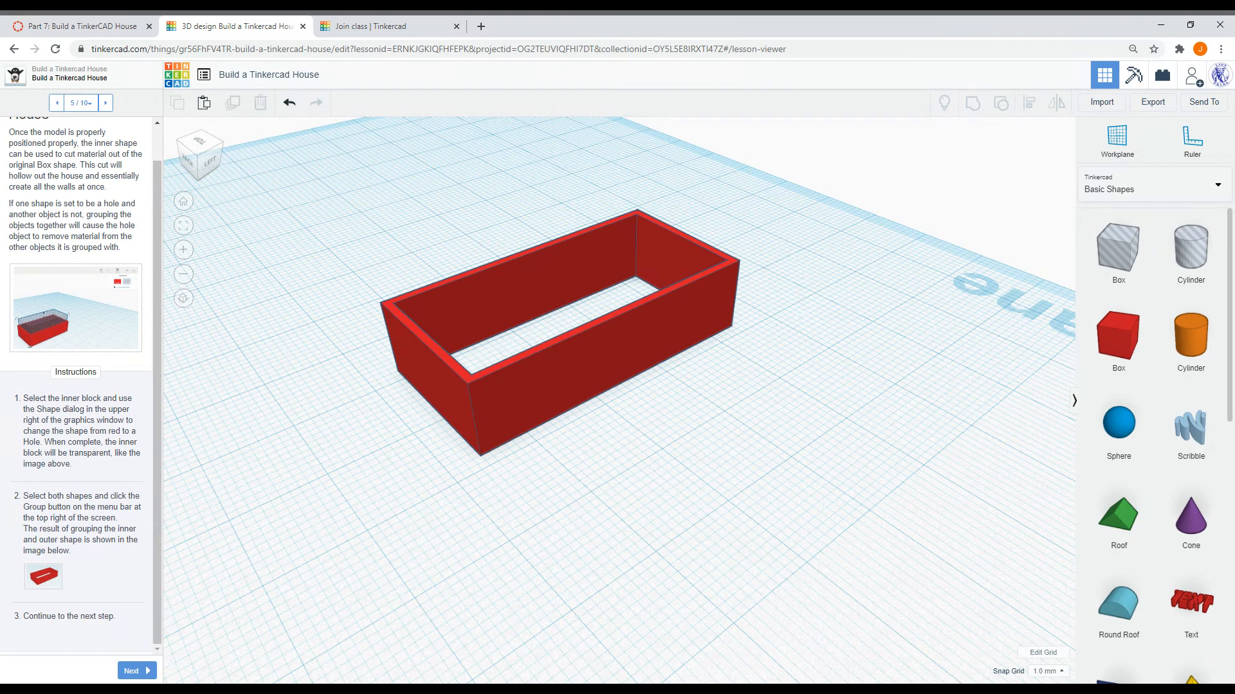
{"action": "left_click", "coordinate": [130, 672]}
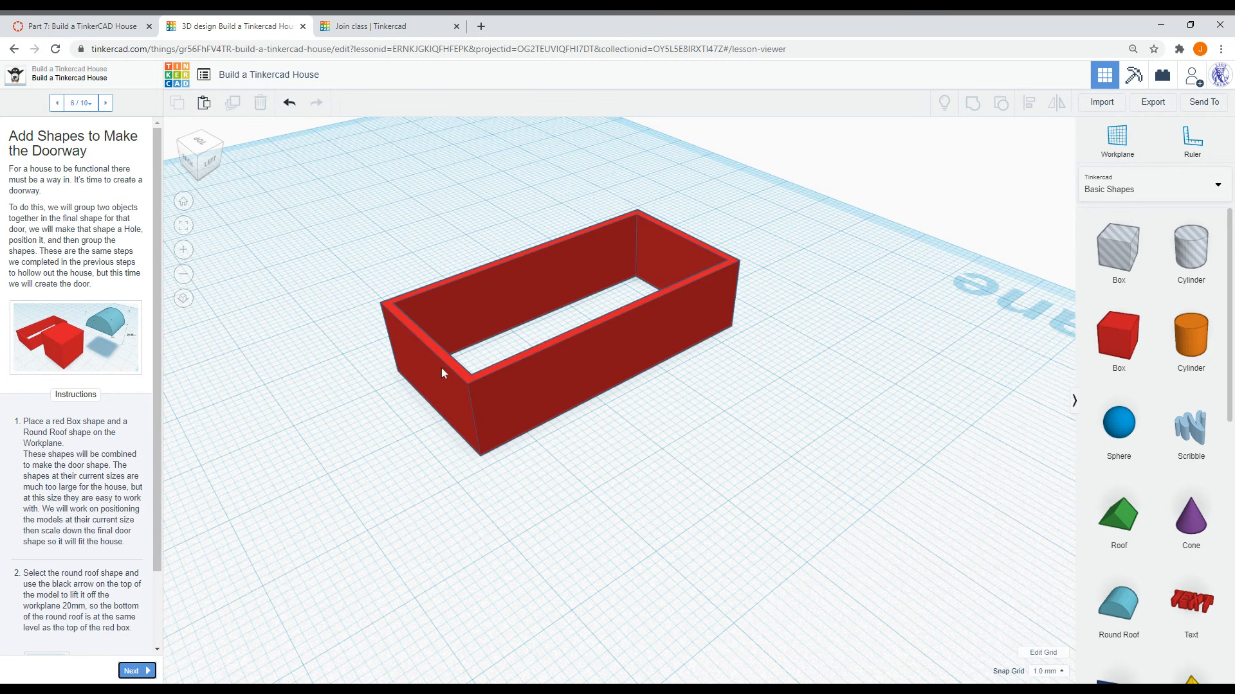
{"action": "right_click_drag", "start_coordinate": [324, 424], "coordinate": [331, 419]}
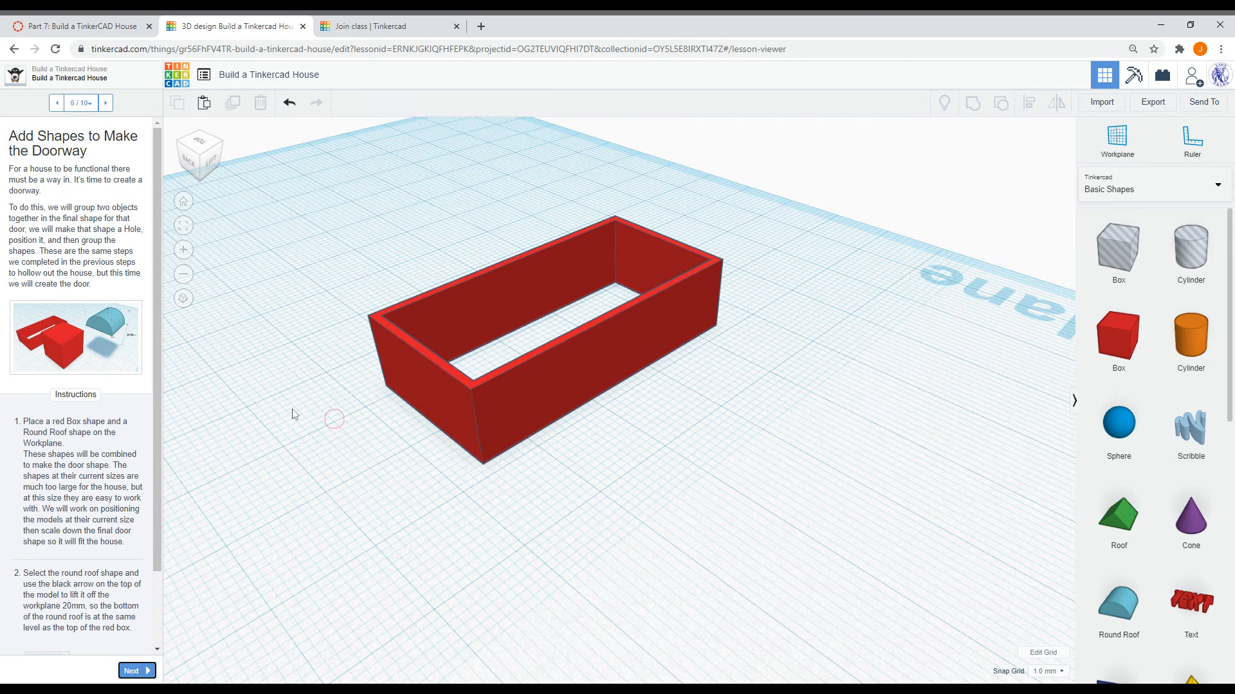
{"action": "scroll", "coordinate": [143, 450], "scroll_direction": "down", "scroll_amount": 1}
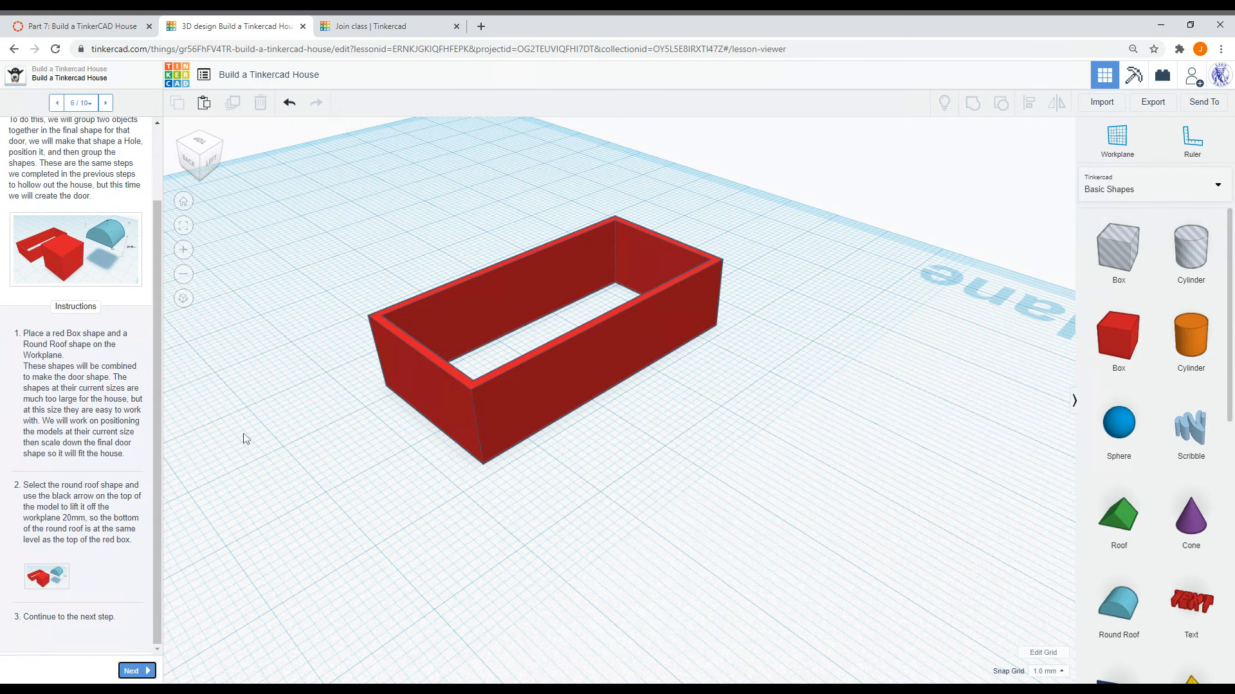
- Place a red Box shape and a Round Roof shape on the workplane next to the house walls
{"action": "left_click_drag", "start_coordinate": [1118, 334], "coordinate": [780, 499]}
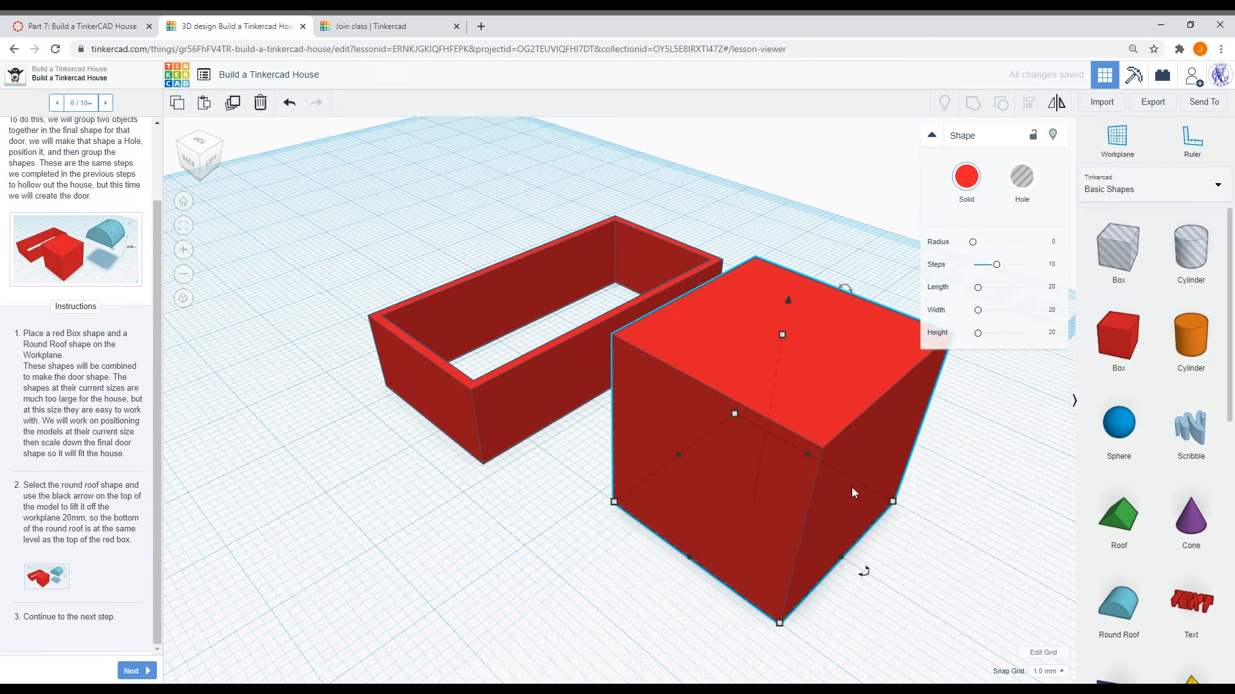
{"action": "left_click_drag", "start_coordinate": [1122, 601], "coordinate": [737, 531]}
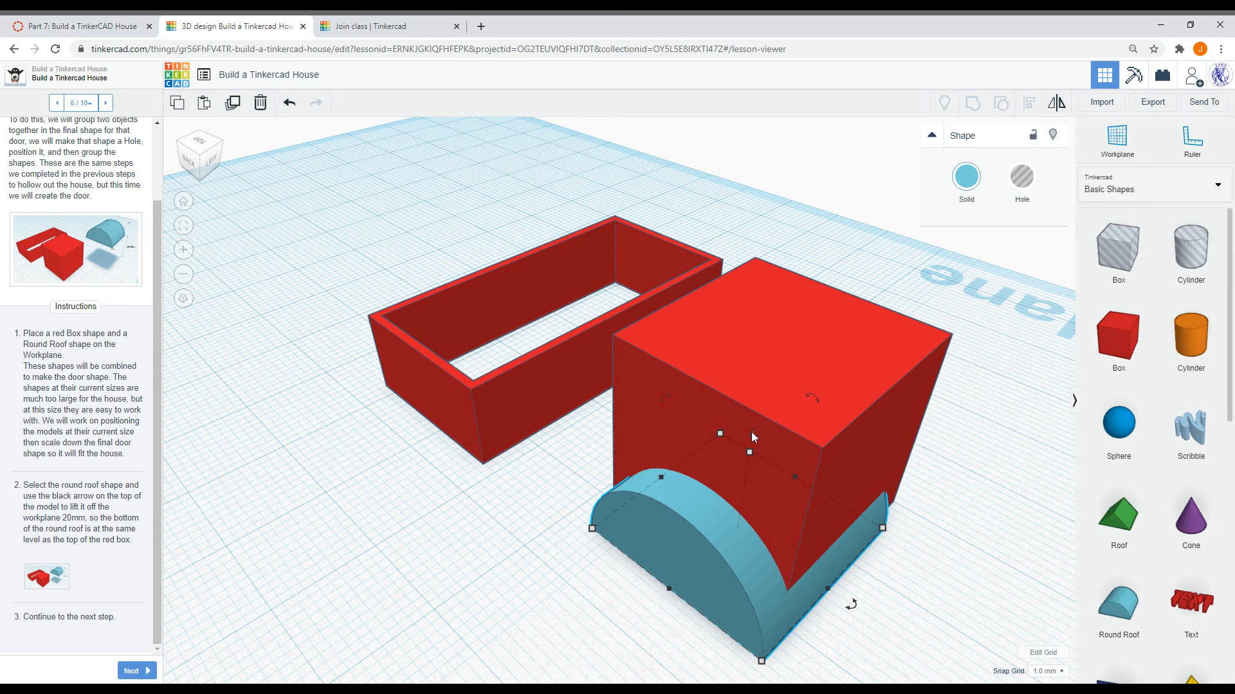
- Lift the round roof up to the top of the red box and nudge it into place over the box
{"action": "left_click_drag", "start_coordinate": [753, 438], "coordinate": [827, 219]}
{"action": "right_click_drag", "start_coordinate": [976, 515], "coordinate": [920, 467]}
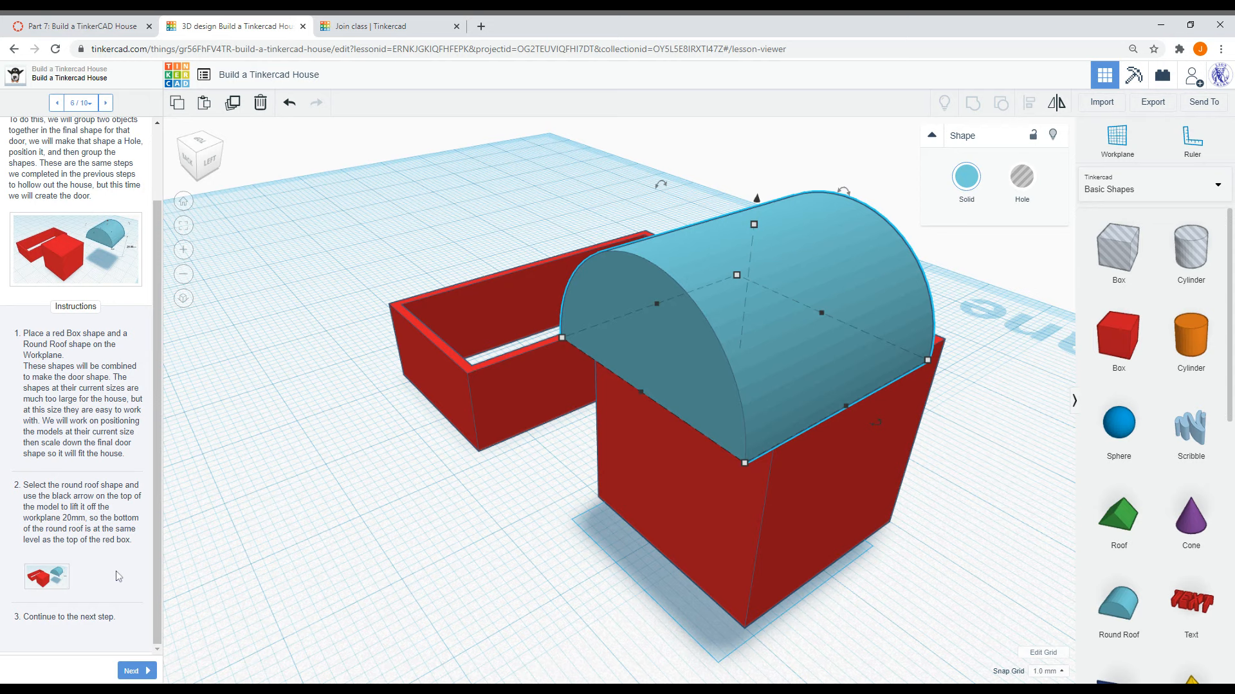
{"action": "key", "text": "Up"}
{"action": "key", "text": "Right"}
{"action": "key", "text": "Right"}
{"action": "key", "text": "Right"}
{"action": "key", "text": "Right"}
{"action": "key", "text": "Right"}
{"action": "key", "text": "Right"}
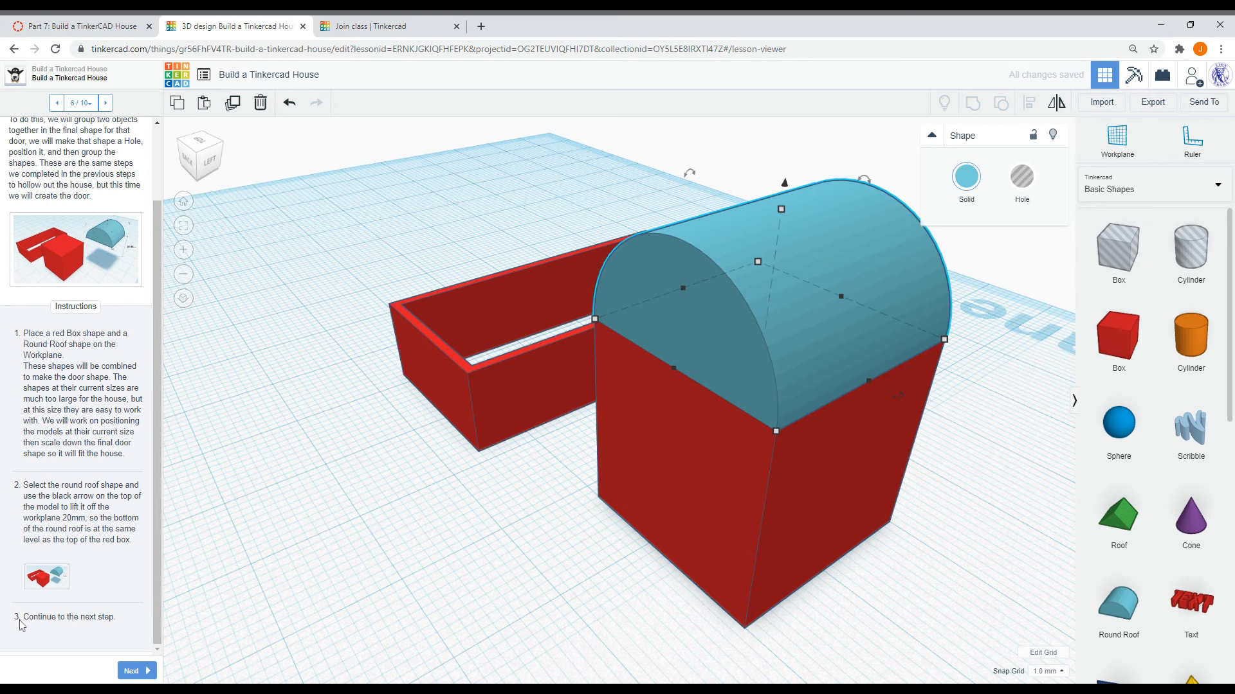
- Advance the lesson to step 7, Align the Door Shapes
{"action": "left_click", "coordinate": [134, 671]}
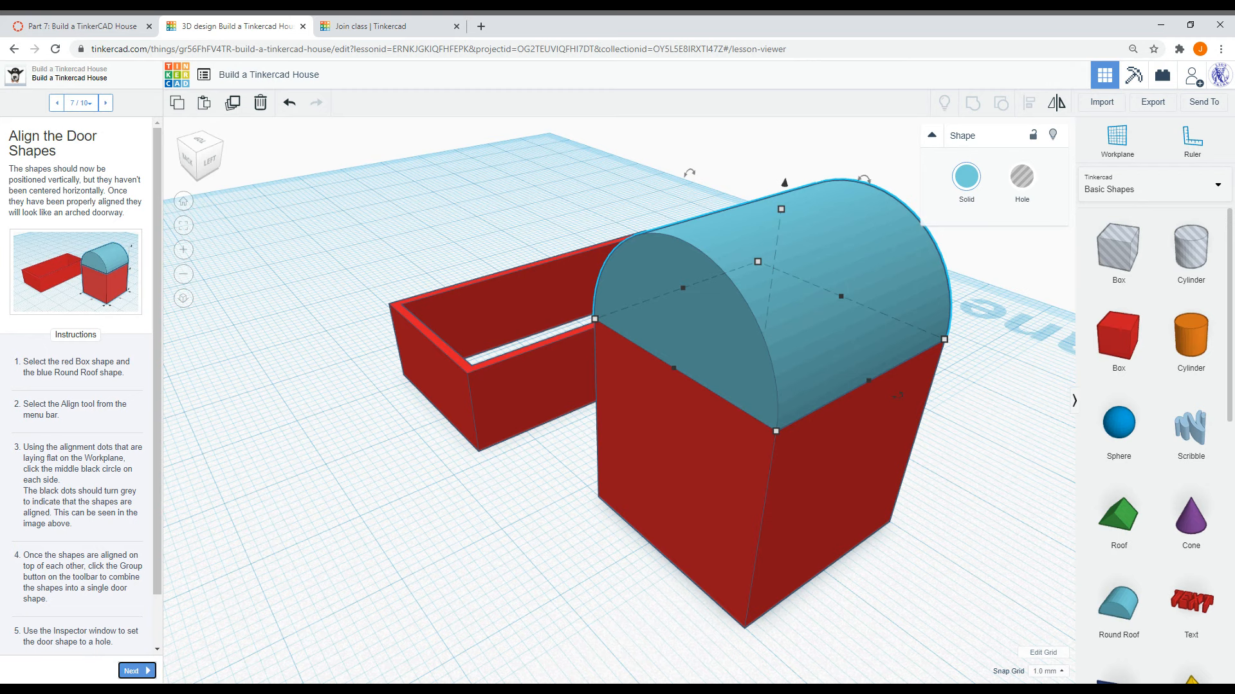
{"action": "left_click", "coordinate": [278, 539]}
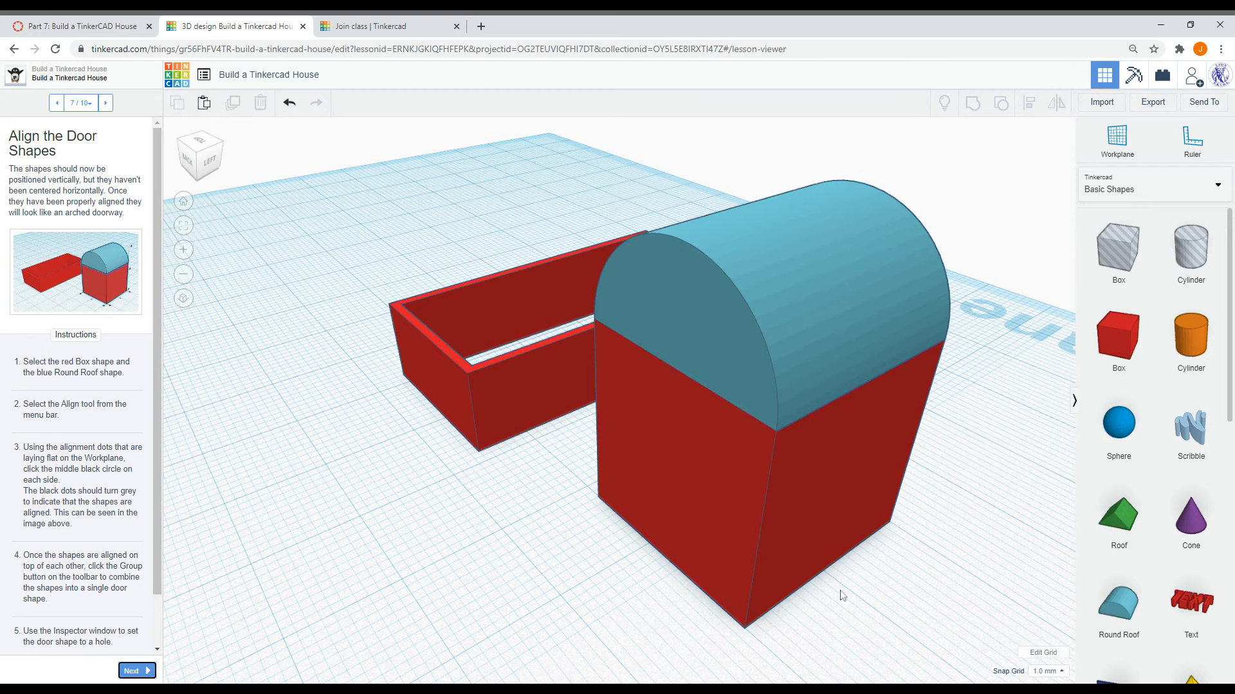
- Try to align the box and round roof with the Align tool, then undo it
{"action": "mouse_move", "coordinate": [993, 596]}
{"action": "left_mouse_down"}
{"action": "mouse_move", "coordinate": [915, 419]}
{"action": "mouse_move", "coordinate": [901, 309]}
{"action": "left_mouse_up"}
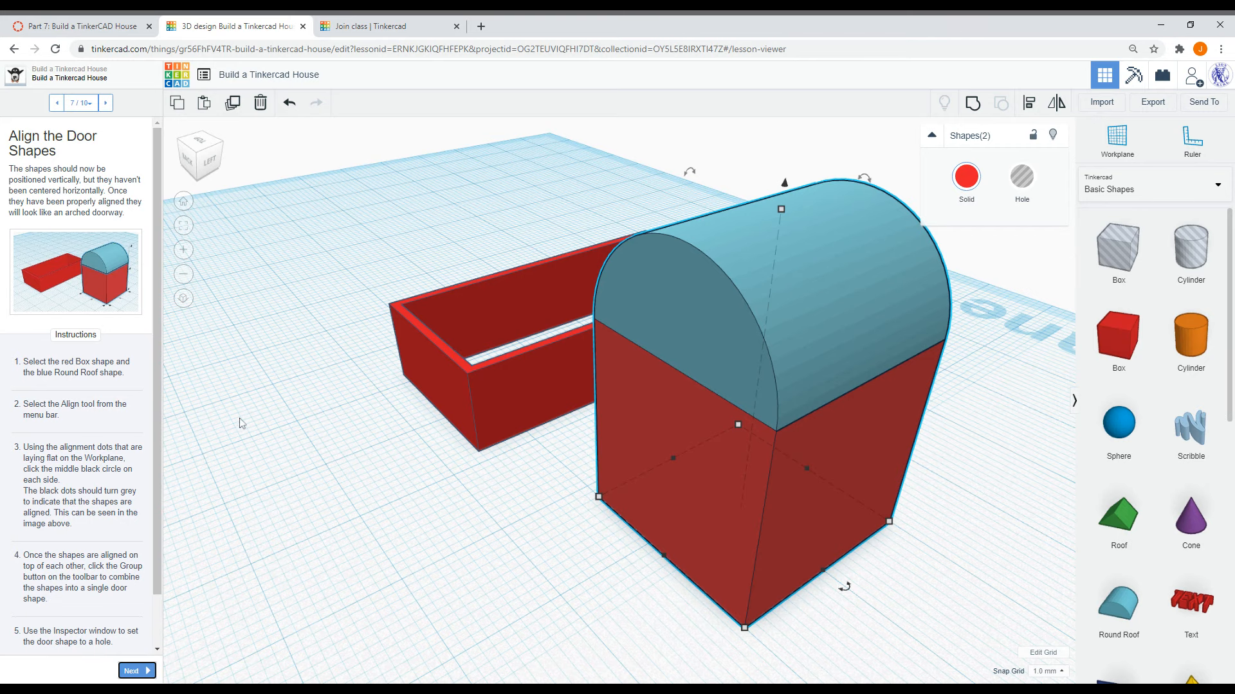
{"action": "right_click_drag", "start_coordinate": [297, 431], "coordinate": [339, 460]}
{"action": "left_click", "coordinate": [1030, 105]}
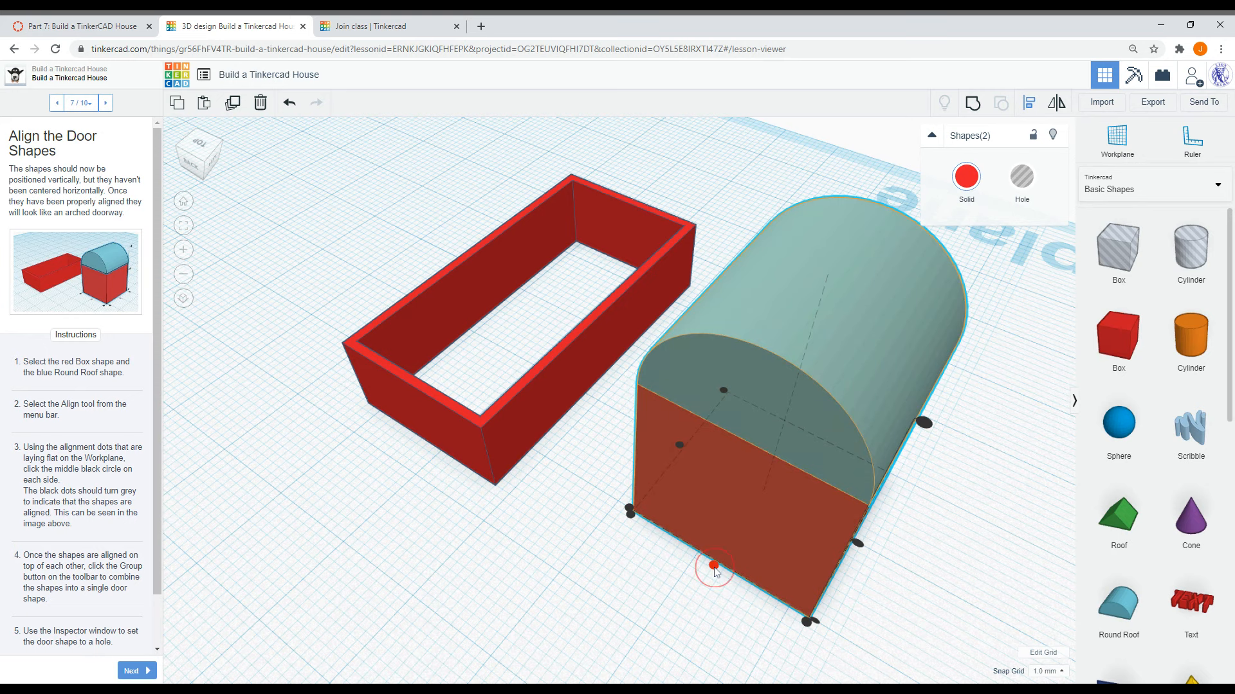
{"action": "left_click", "coordinate": [859, 546]}
{"action": "right_click_drag", "start_coordinate": [936, 574], "coordinate": [915, 541]}
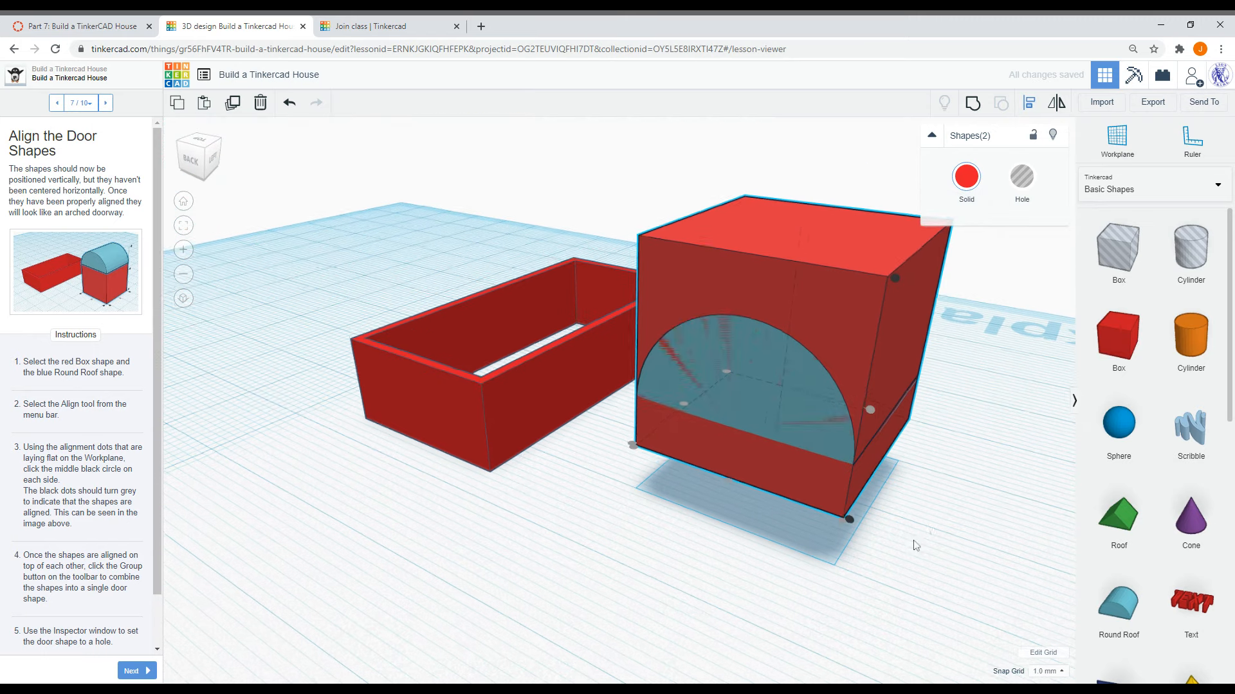
{"action": "left_click", "coordinate": [290, 102]}
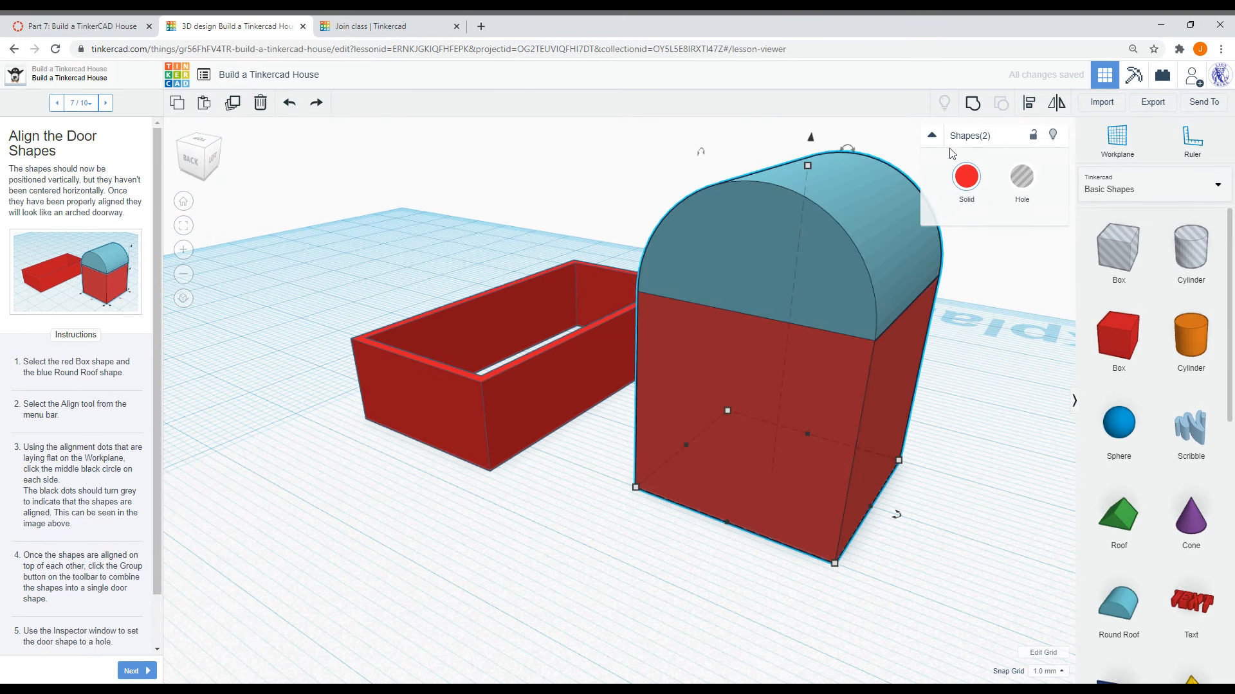
- Shift the round roof about 3 mm across the top of the box
{"action": "left_click", "coordinate": [1029, 103]}
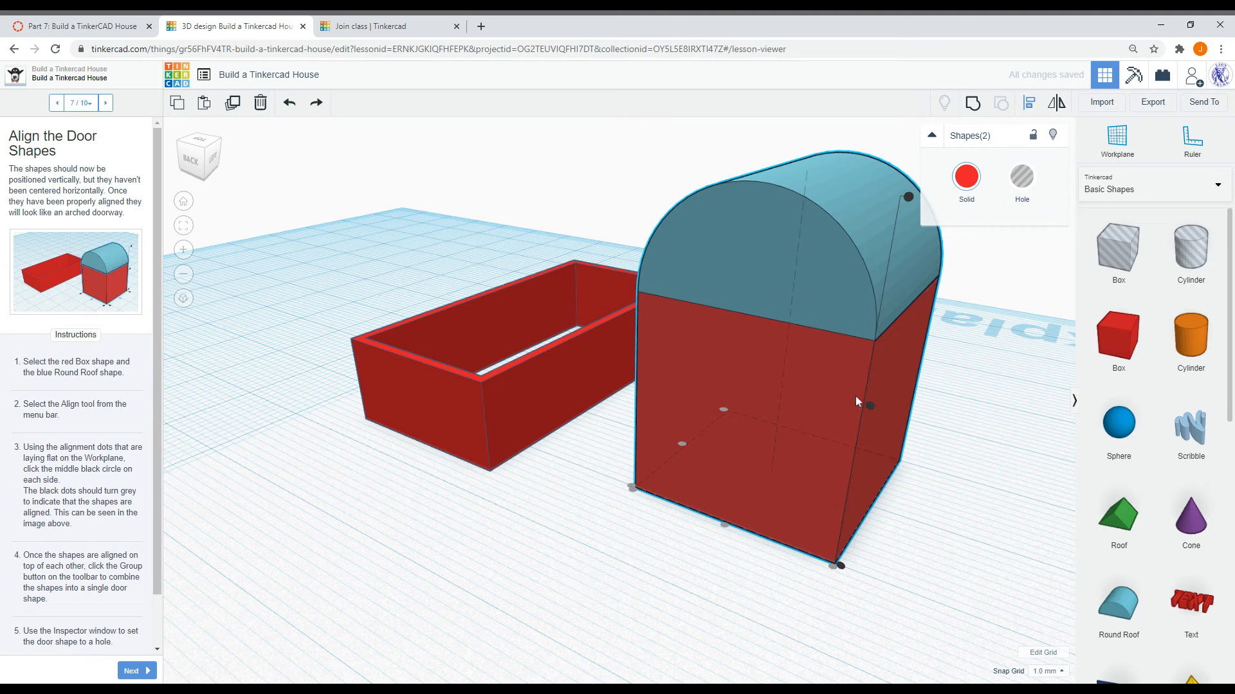
{"action": "right_click_drag", "start_coordinate": [633, 564], "coordinate": [713, 515]}
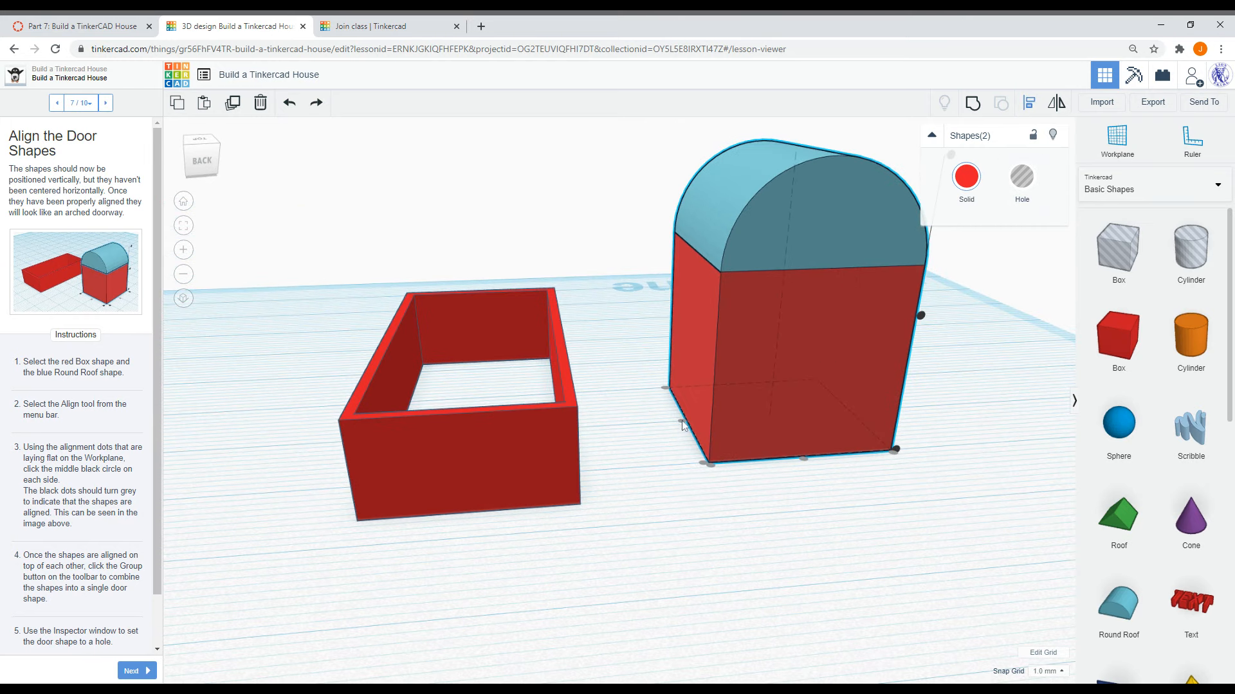
{"action": "right_click_drag", "start_coordinate": [877, 513], "coordinate": [863, 432]}
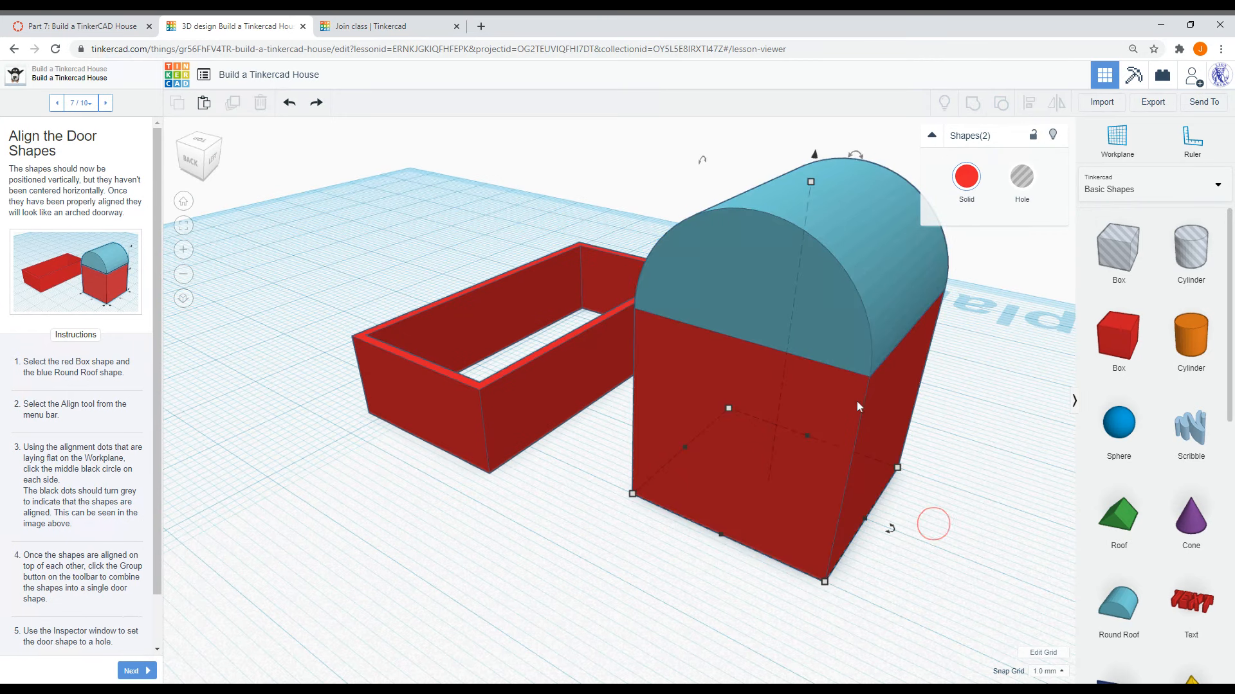
{"action": "left_click_drag", "start_coordinate": [855, 323], "coordinate": [797, 328]}
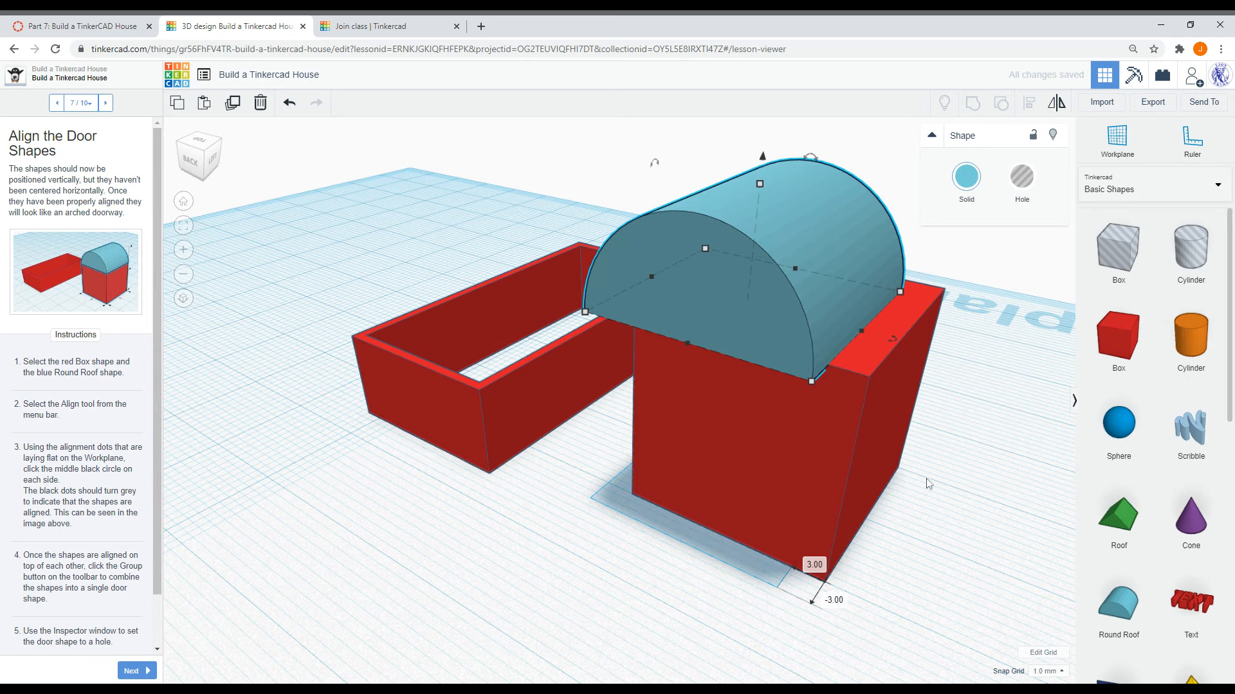
{"action": "left_click", "coordinate": [863, 476]}
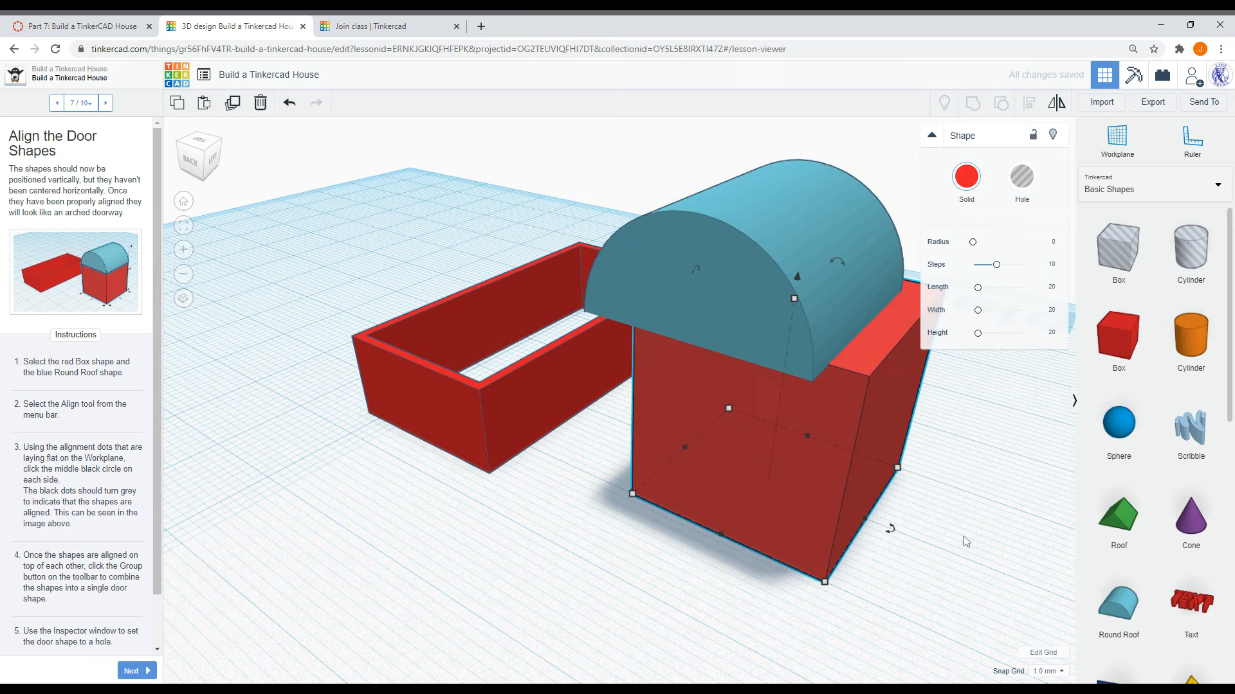
{"action": "left_click", "coordinate": [828, 277], "text": "shift"}
{"action": "left_click", "coordinate": [535, 545]}
- Select both door shapes and center them on each other with the Align tool
{"action": "right_click_drag", "start_coordinate": [572, 555], "coordinate": [683, 518]}
{"action": "key", "text": "l"}
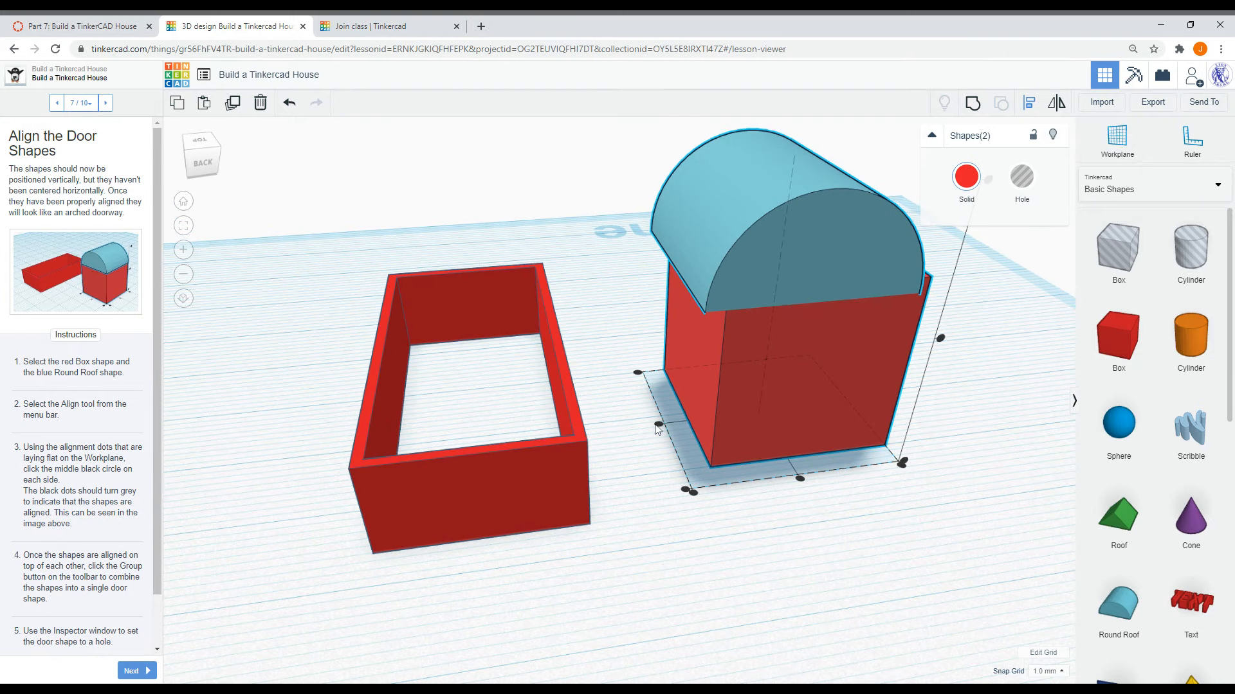
{"action": "left_click", "coordinate": [658, 425]}
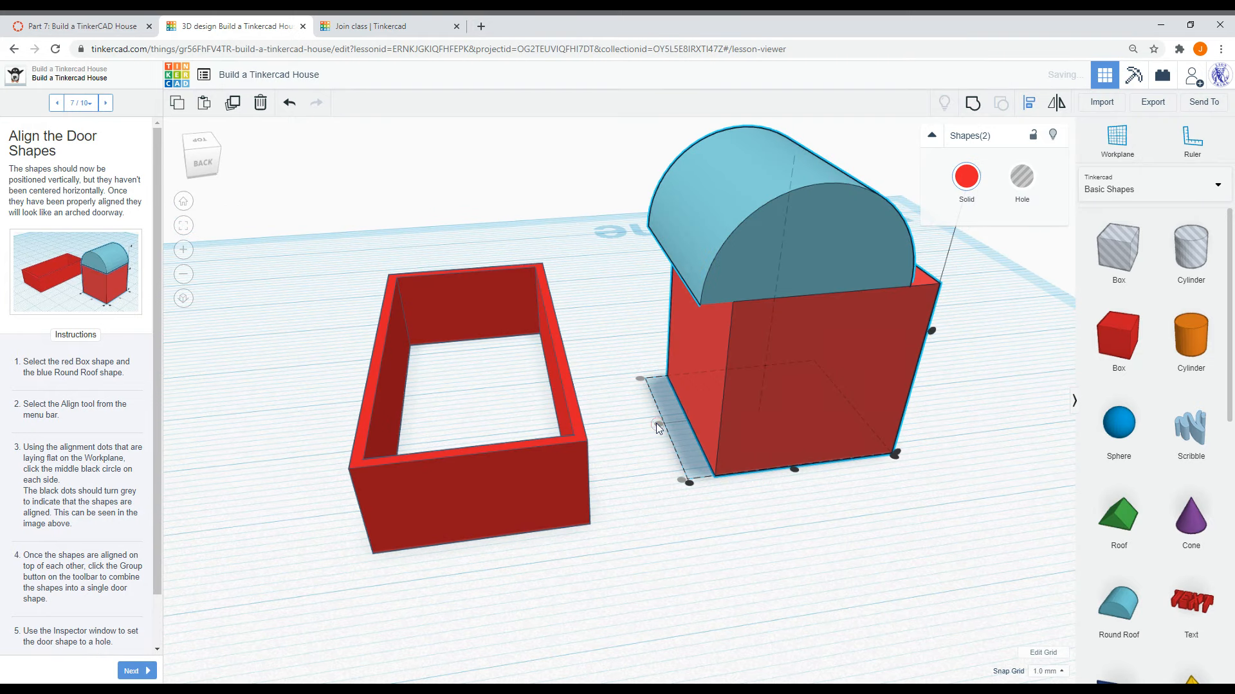
{"action": "left_click", "coordinate": [796, 474]}
{"action": "left_click", "coordinate": [824, 518]}
{"action": "right_click_drag", "start_coordinate": [910, 508], "coordinate": [394, 527]}
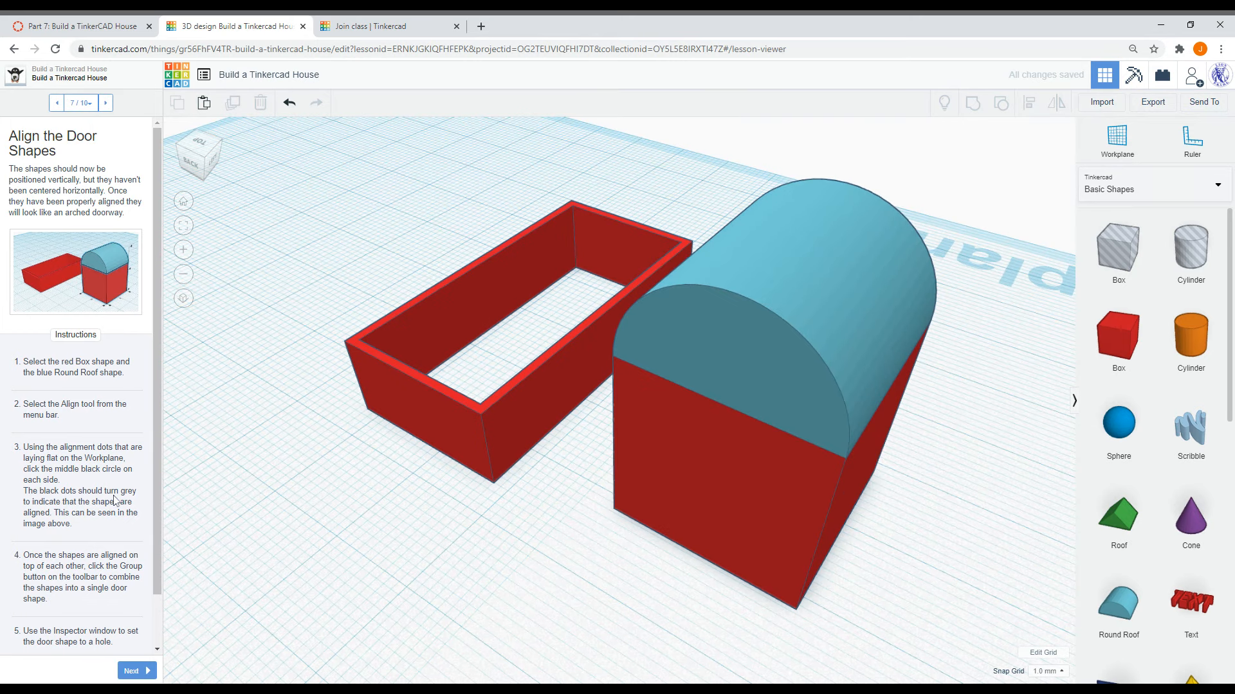
- Group the box and round roof into one door shape and set it to Hole
{"action": "scroll", "coordinate": [110, 532], "scroll_direction": "down", "scroll_amount": 1}
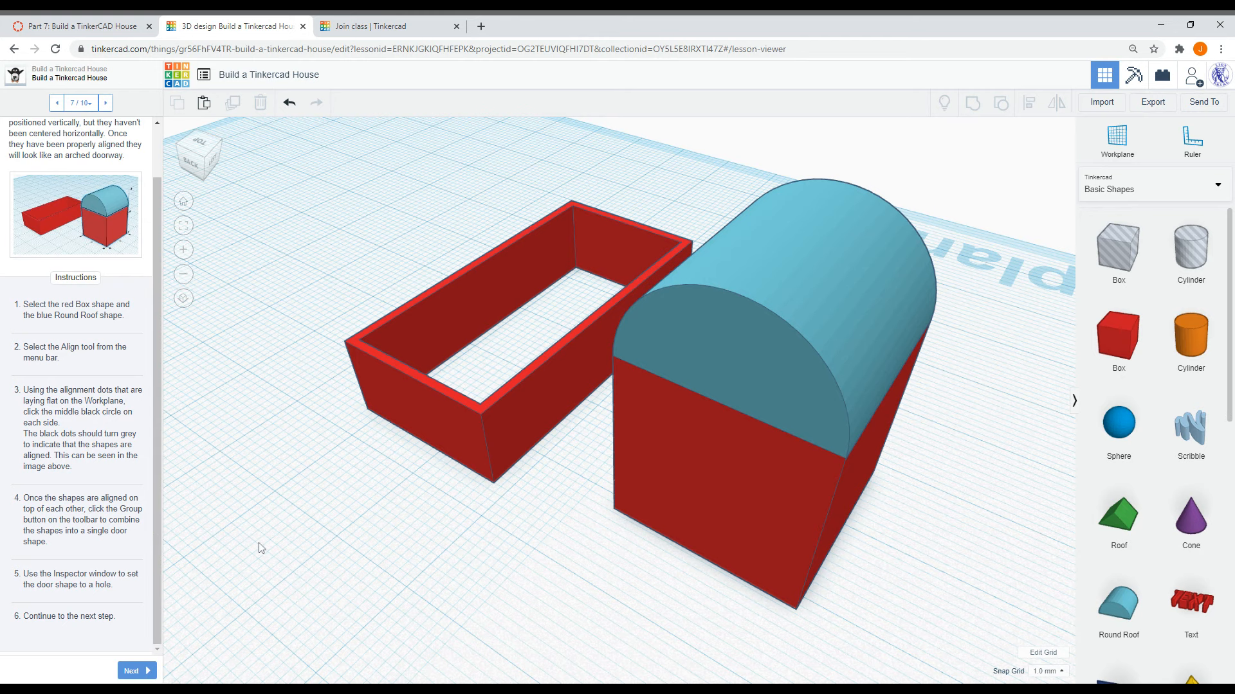
{"action": "left_click_drag", "start_coordinate": [972, 580], "coordinate": [854, 309]}
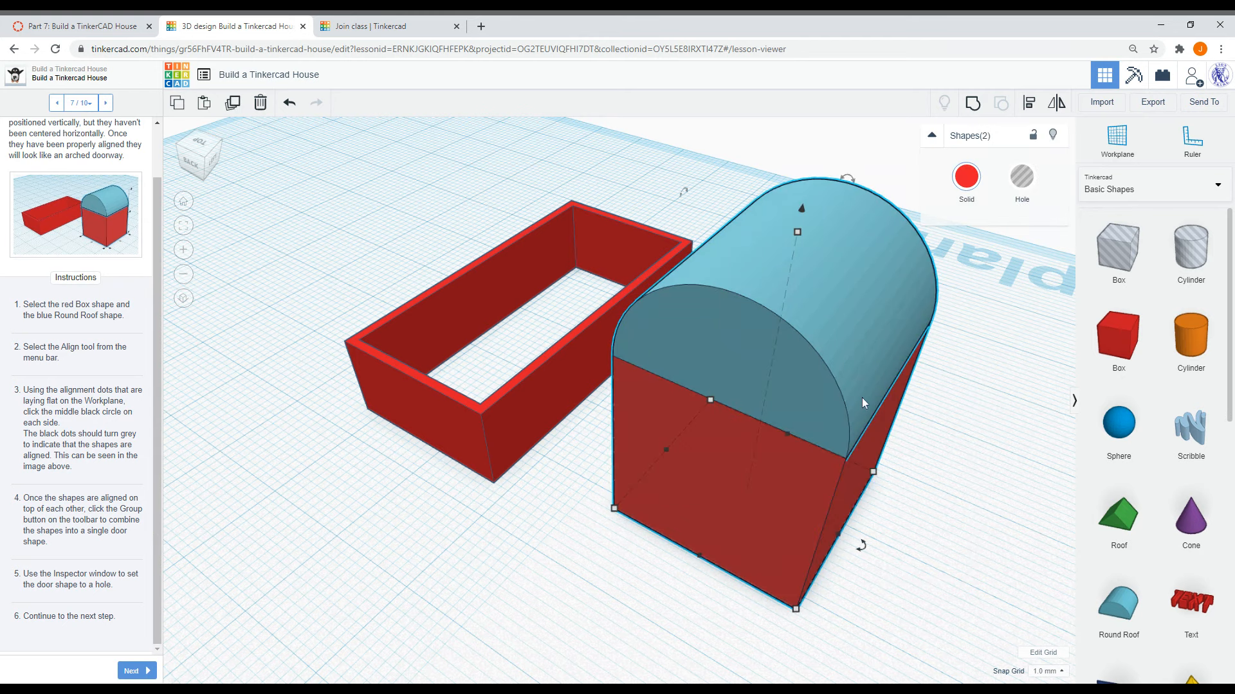
{"action": "left_click", "coordinate": [974, 104]}
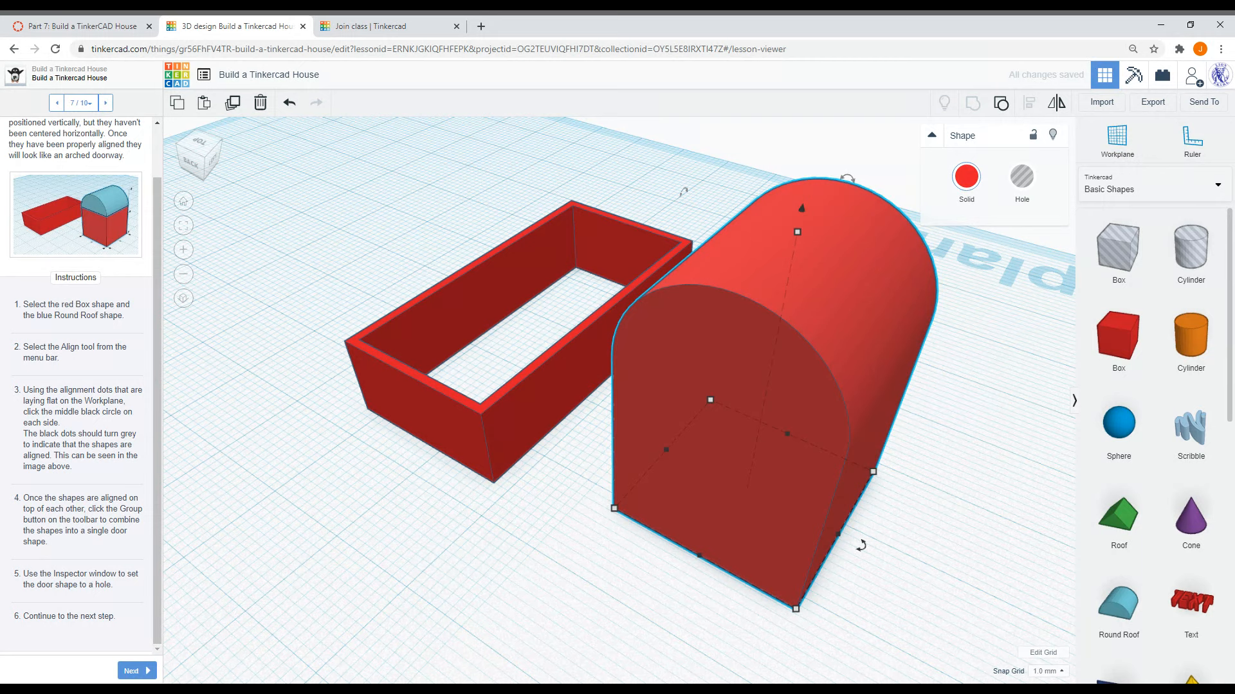
{"action": "left_click", "coordinate": [1020, 179]}
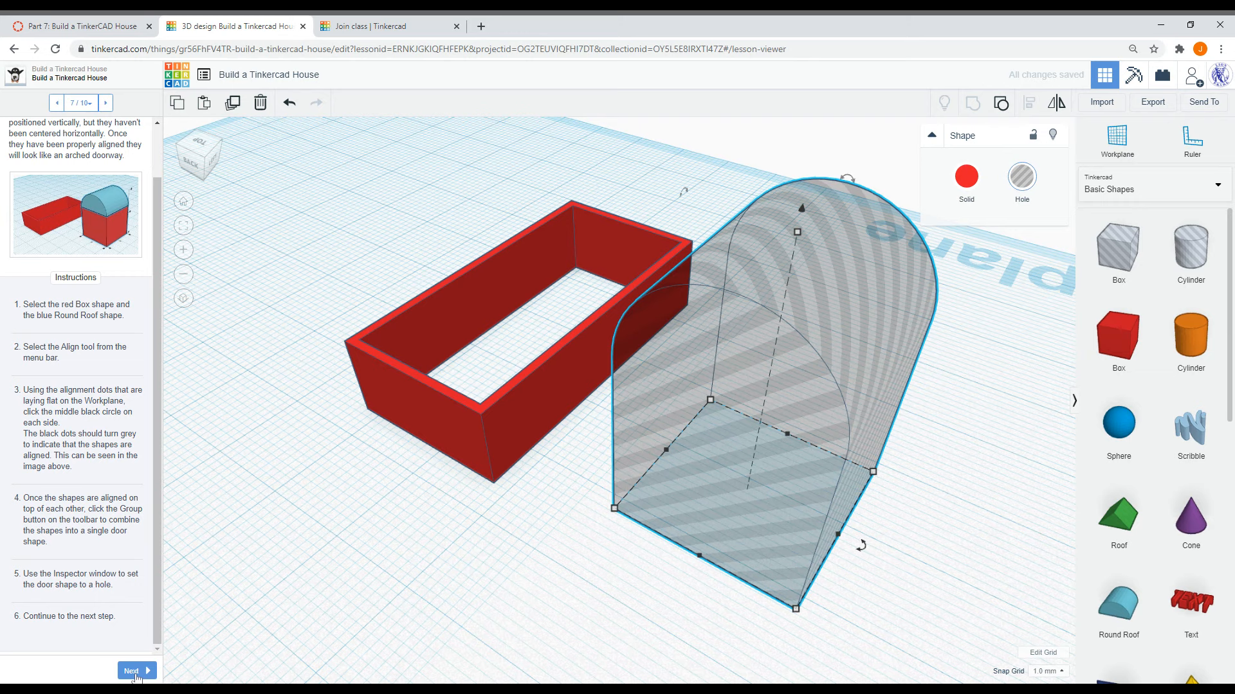
- Advance the lesson to step 8, Cut the Doorway Opening
{"action": "left_click", "coordinate": [135, 672]}
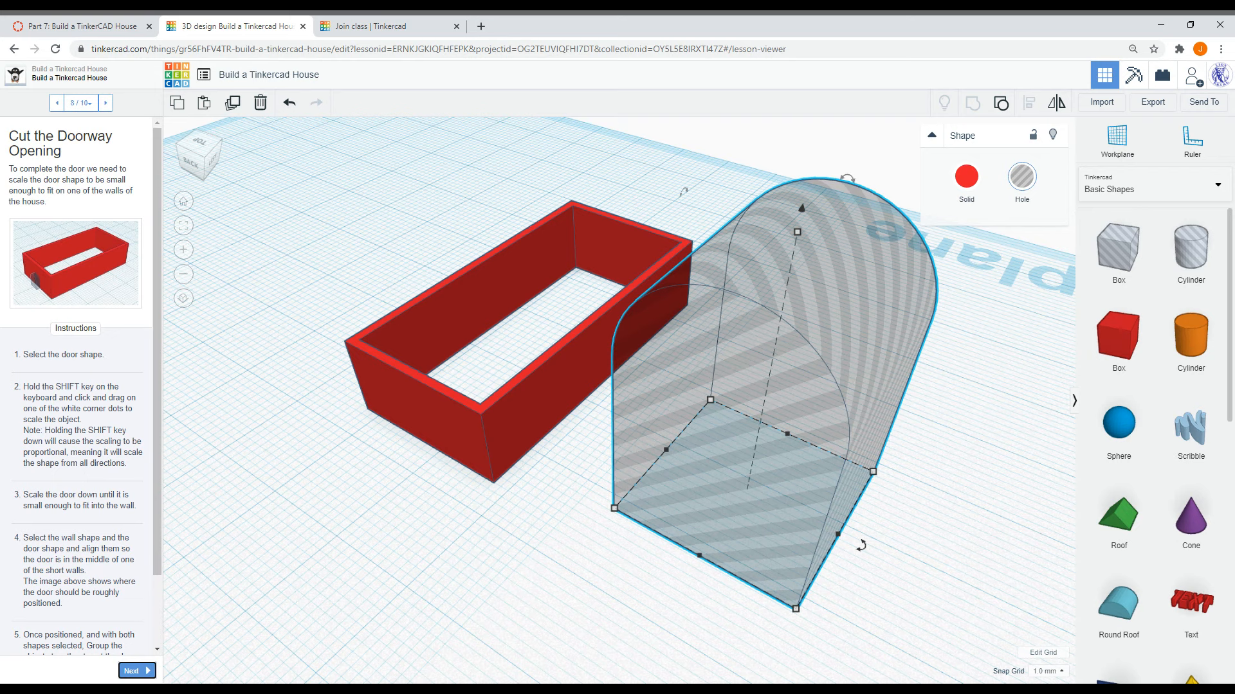
{"action": "left_click", "coordinate": [654, 570]}
- Scale the door shape down proportionally until it is small enough to fit the wall
{"action": "left_click", "coordinate": [796, 469]}
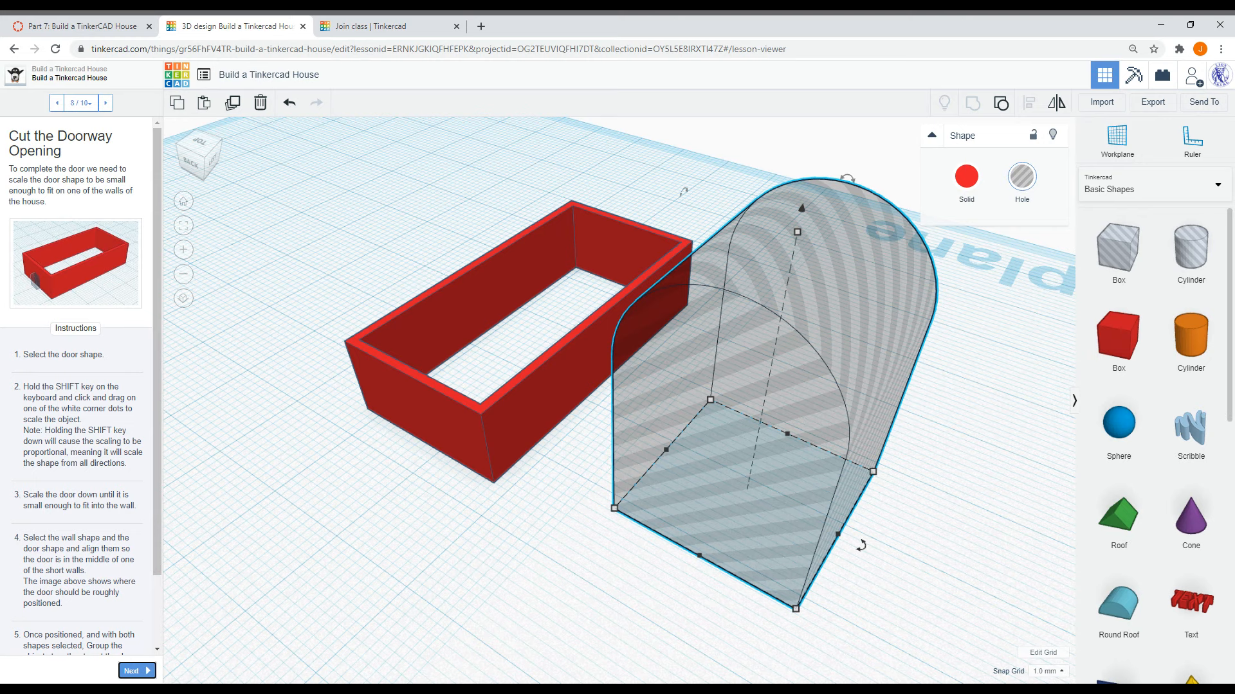
{"action": "left_click_drag", "start_coordinate": [873, 471], "coordinate": [670, 523]}
{"action": "key", "text": "ctrl+z"}
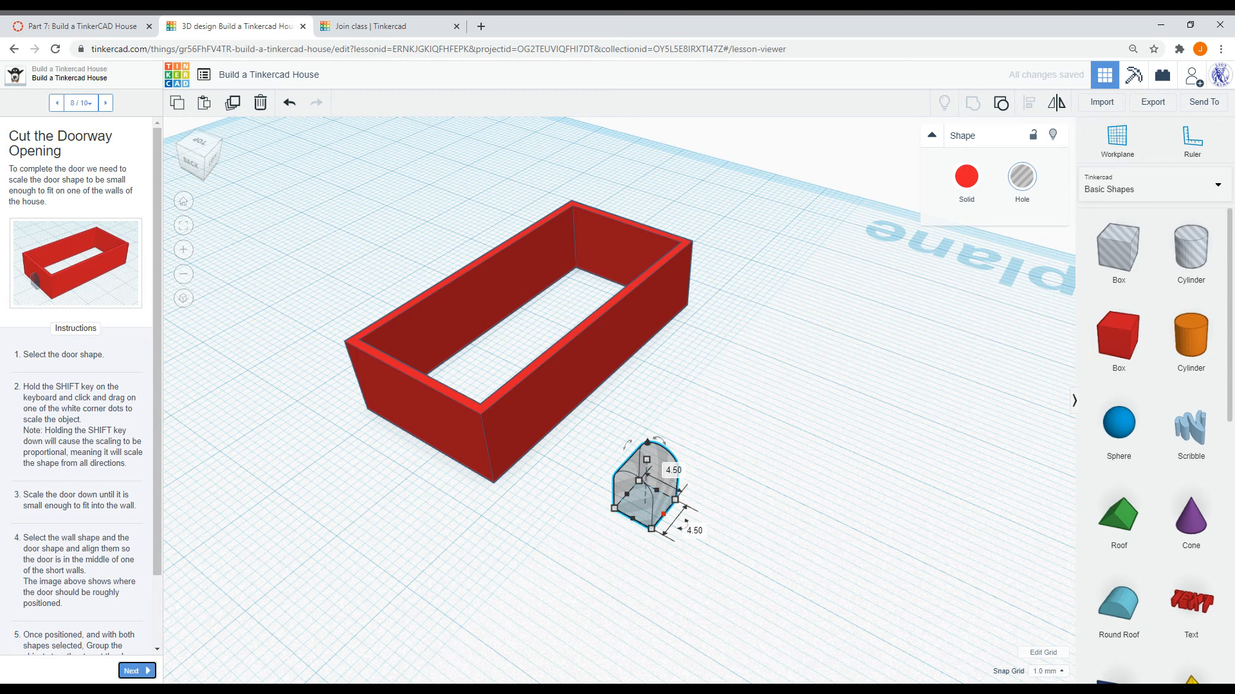
- Move the door shape against one of the short walls of the house
{"action": "left_click_drag", "start_coordinate": [639, 505], "coordinate": [415, 441]}
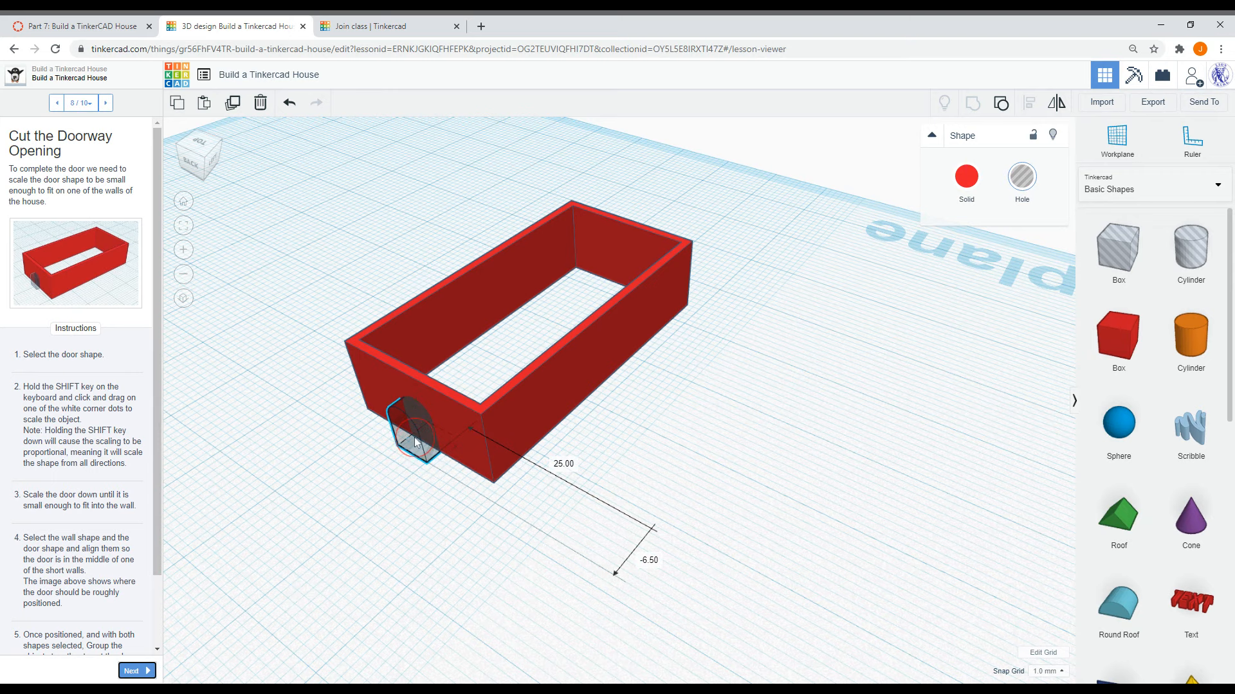
{"action": "right_click_drag", "start_coordinate": [612, 492], "coordinate": [796, 457]}
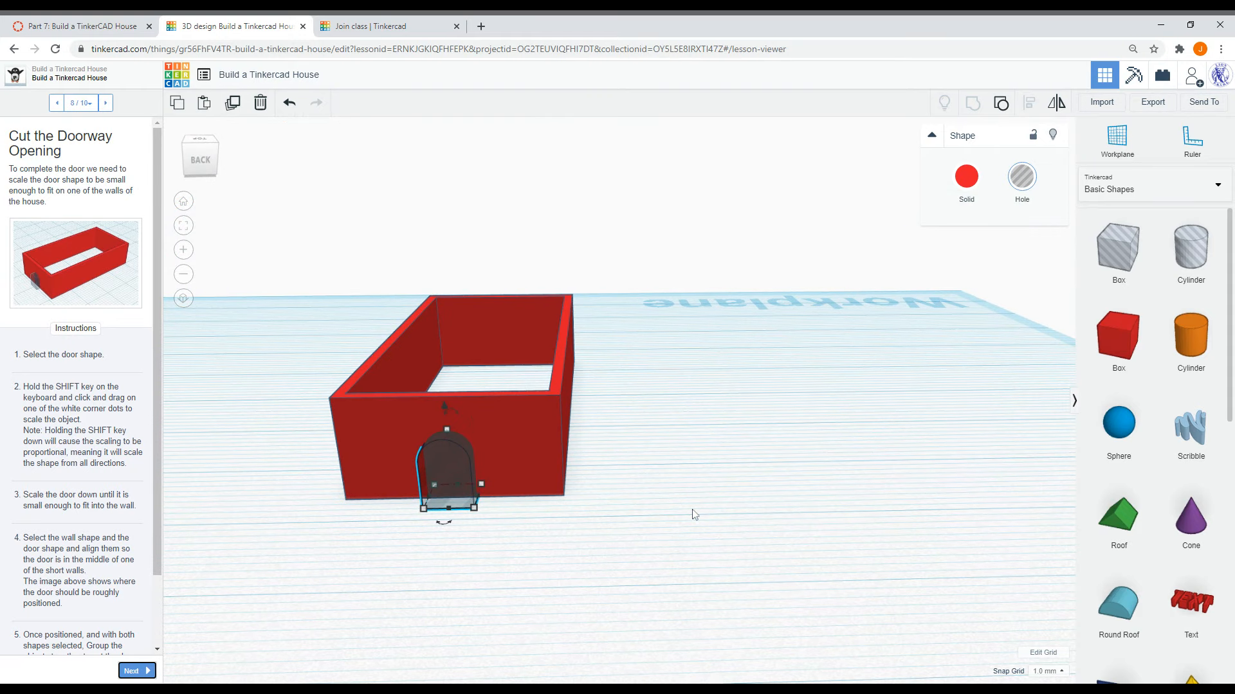
- Select the walls and door and center the door along the short wall with the Align tool
{"action": "left_click", "coordinate": [643, 511]}
{"action": "left_click_drag", "start_coordinate": [714, 569], "coordinate": [306, 385]}
{"action": "middle_click_drag", "start_coordinate": [269, 388], "coordinate": [476, 424]}
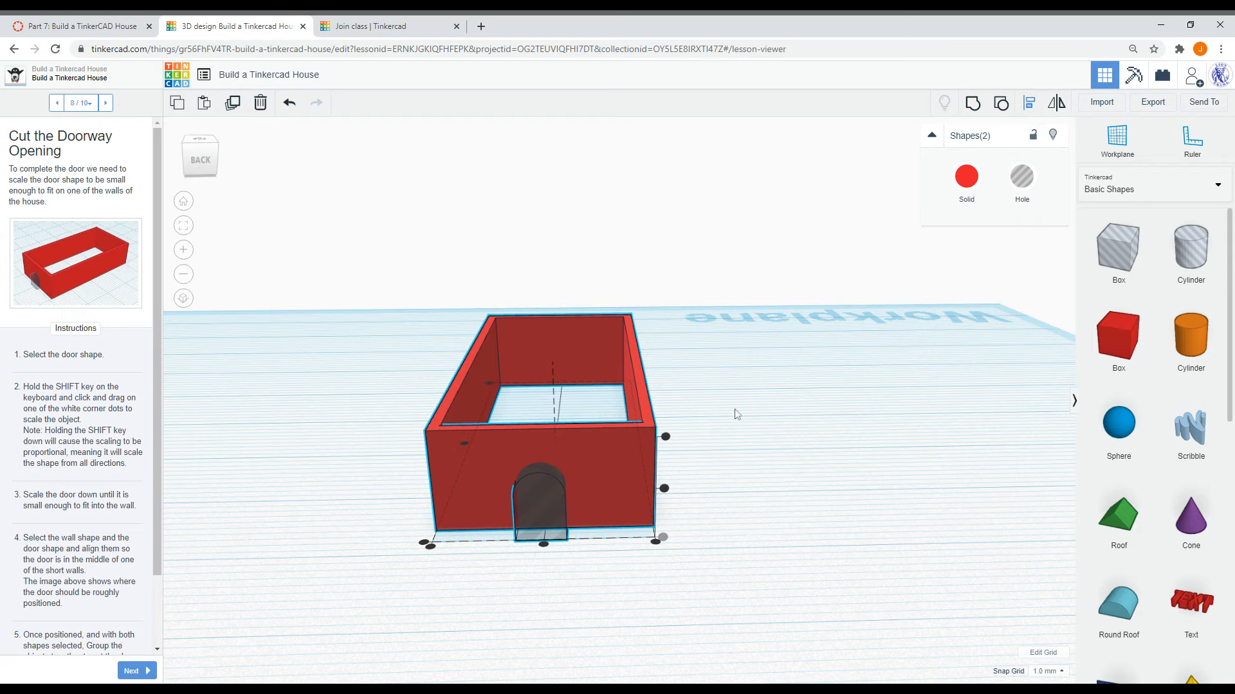
{"action": "left_click", "coordinate": [542, 548]}
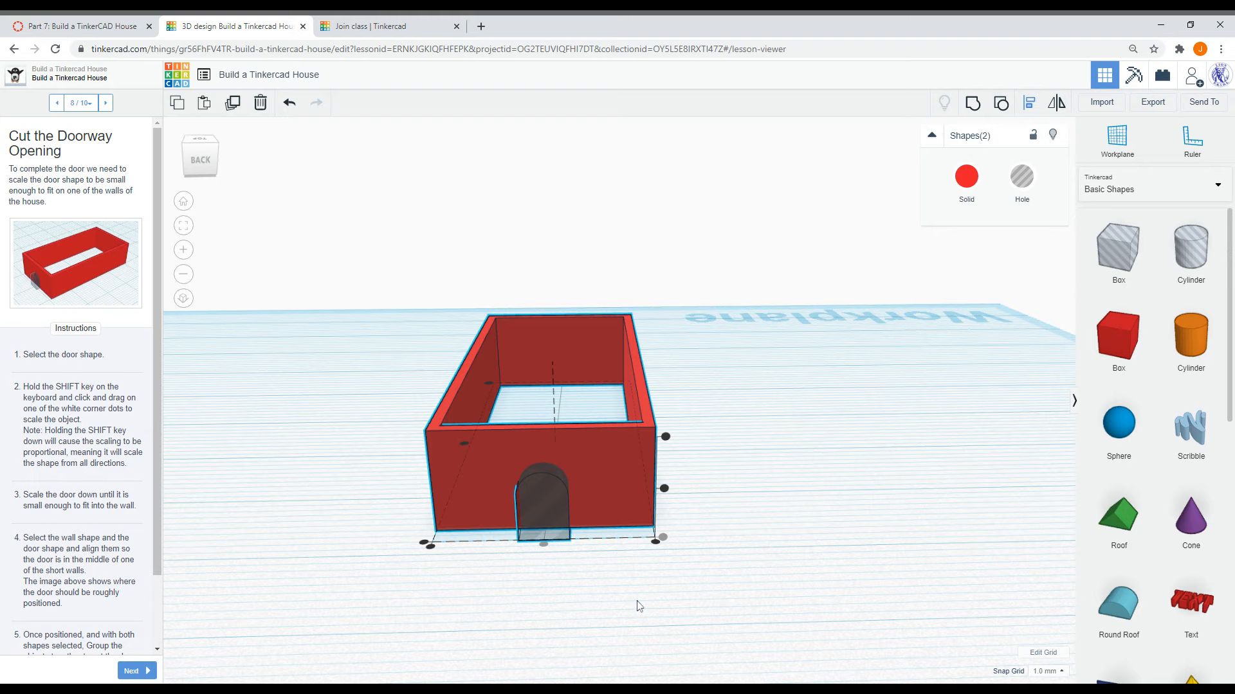
- Open the lesson's example image of the door placement and read the remaining instructions
{"action": "left_click", "coordinate": [76, 274]}
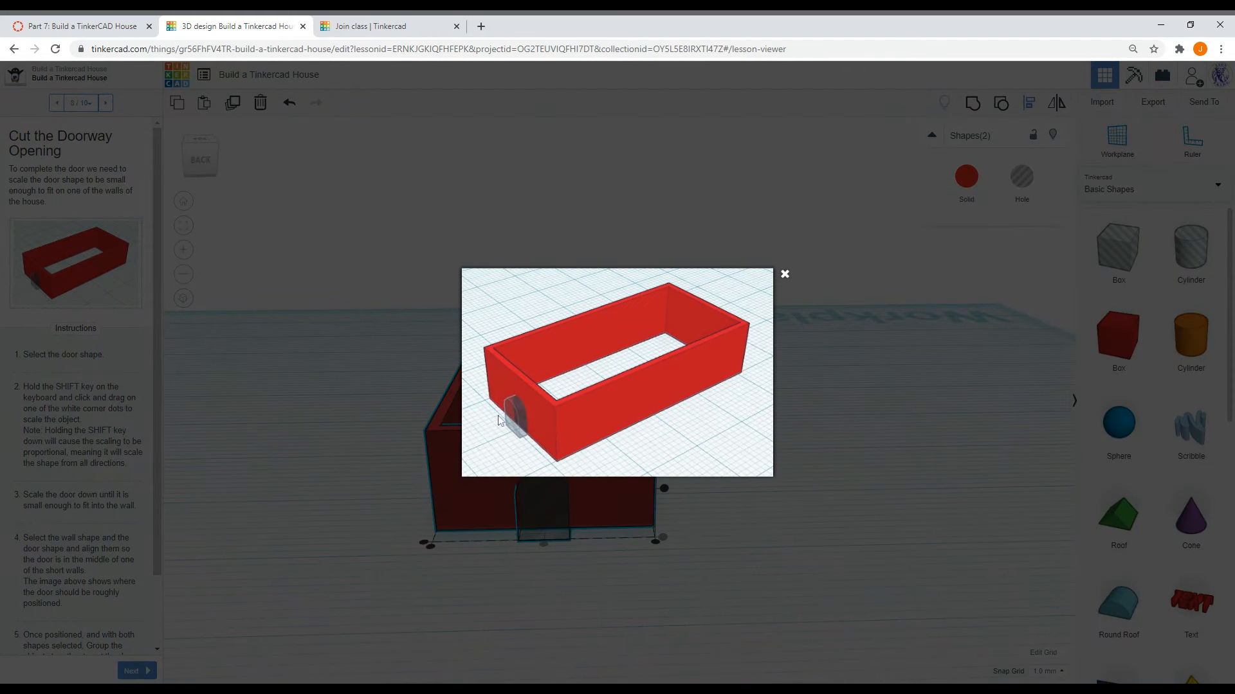
{"action": "left_click", "coordinate": [784, 274]}
{"action": "right_click_drag", "start_coordinate": [834, 382], "coordinate": [651, 464]}
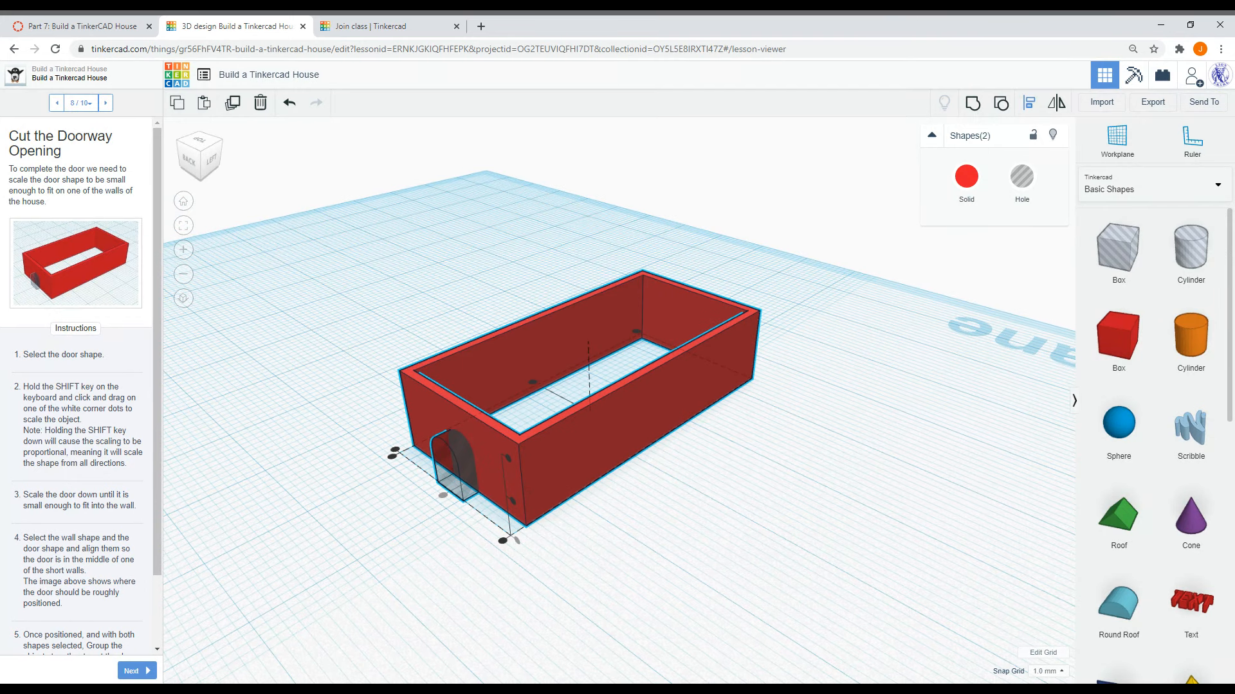
{"action": "scroll", "coordinate": [77, 386], "scroll_direction": "down", "scroll_amount": 1}
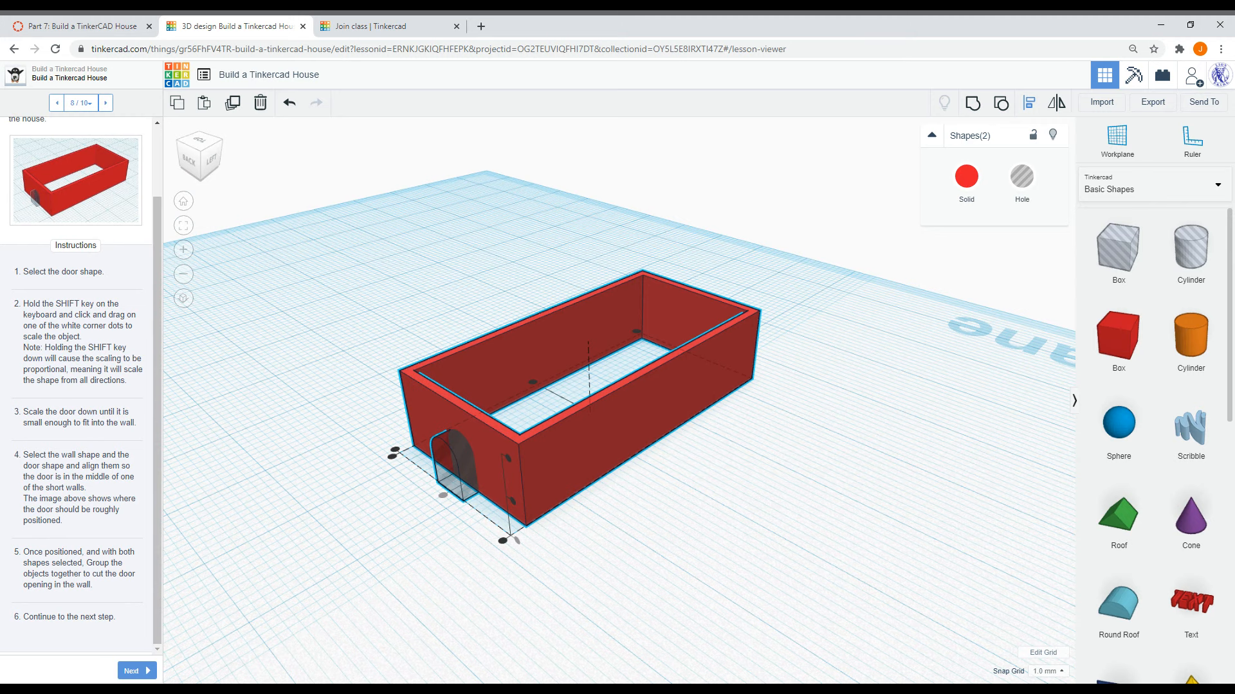
- Group the walls and door hole to cut the doorway, then advance the lesson to step 9, Adding the Roof
{"action": "left_click", "coordinate": [975, 101]}
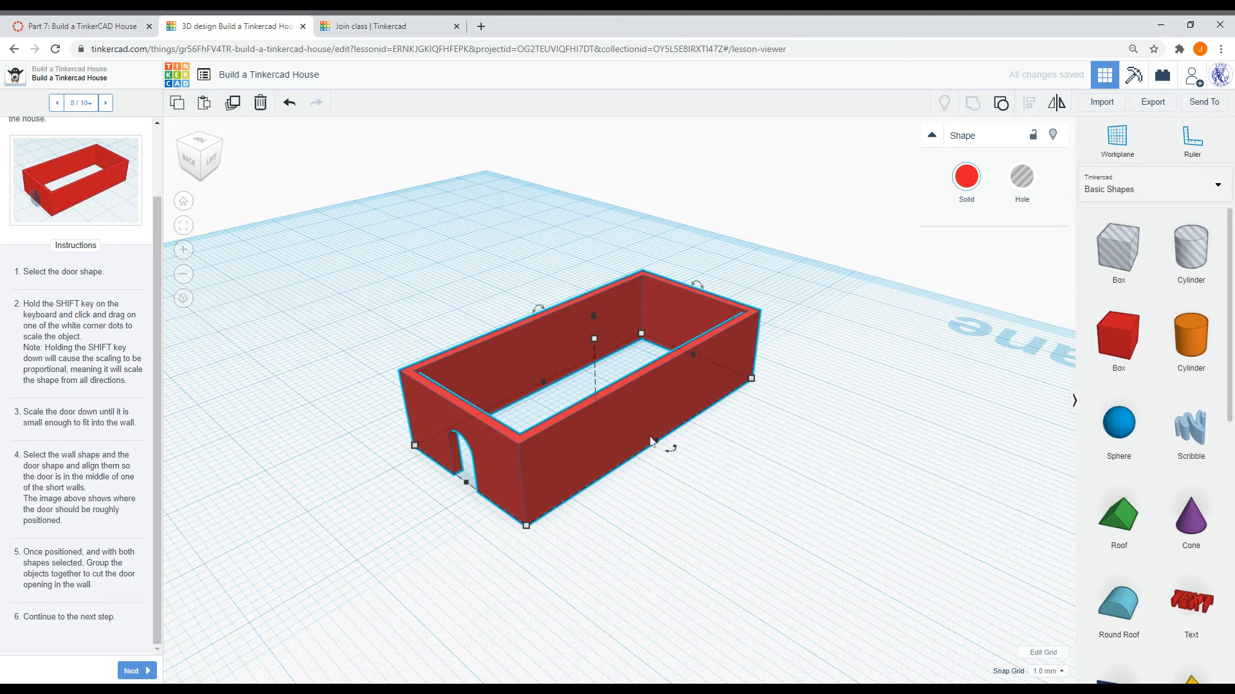
{"action": "left_click", "coordinate": [251, 624]}
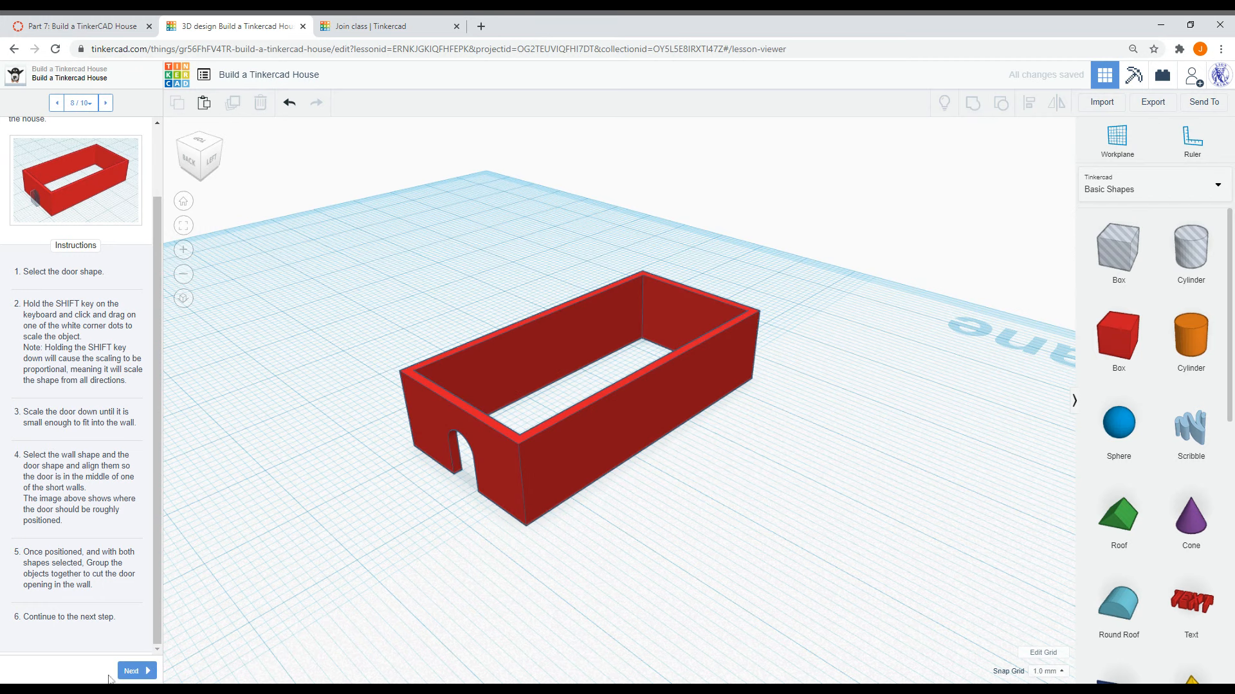
{"action": "left_click", "coordinate": [141, 670]}
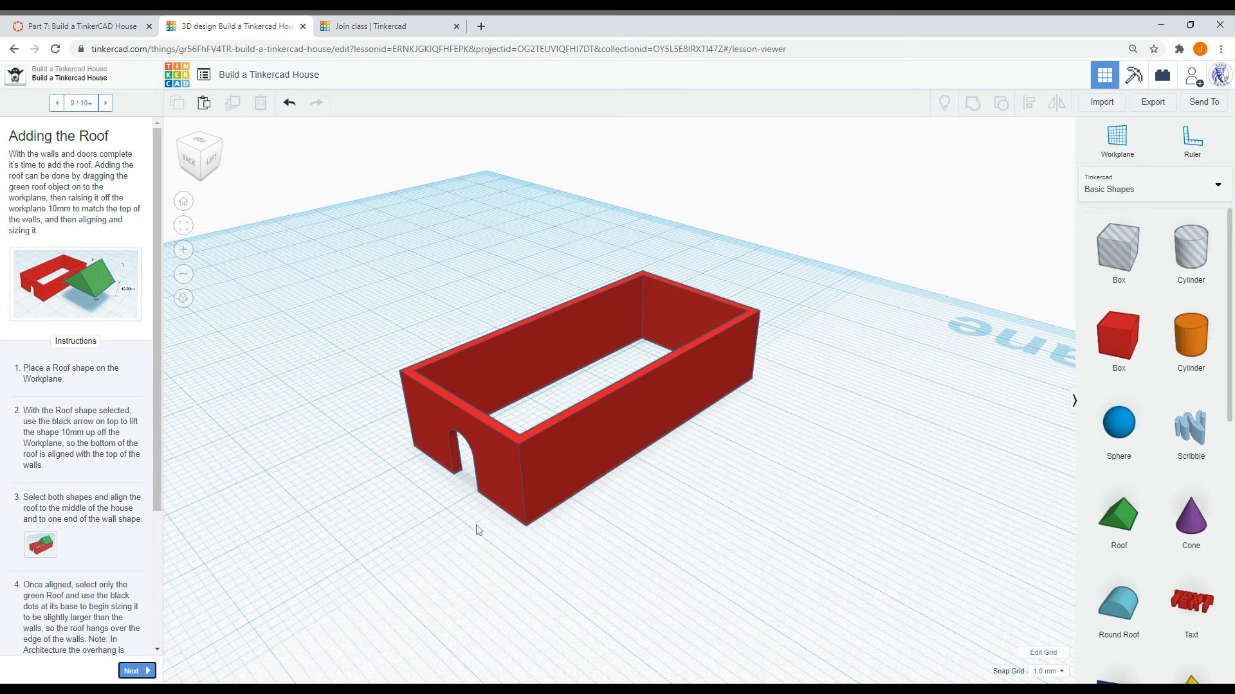
- Place a Roof shape on the workplane and lift it off the workplane to the height of the wall tops
{"action": "left_click_drag", "start_coordinate": [1119, 518], "coordinate": [768, 499]}
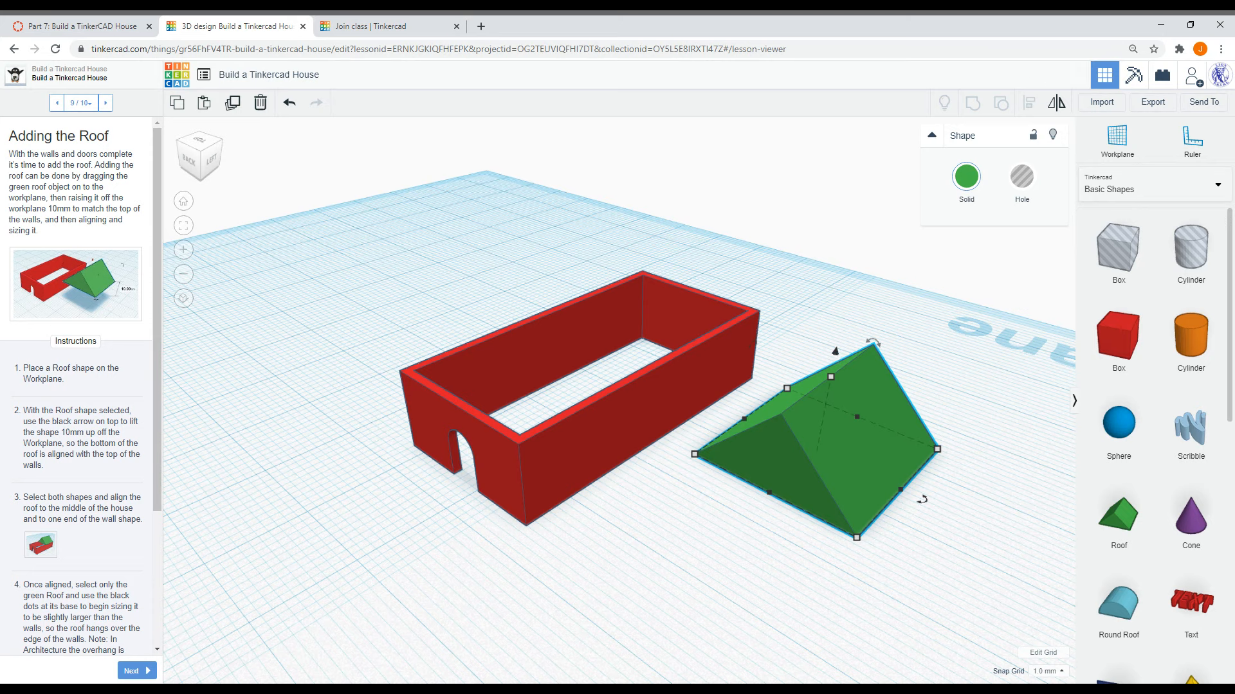
{"action": "left_click_drag", "start_coordinate": [835, 351], "coordinate": [854, 263]}
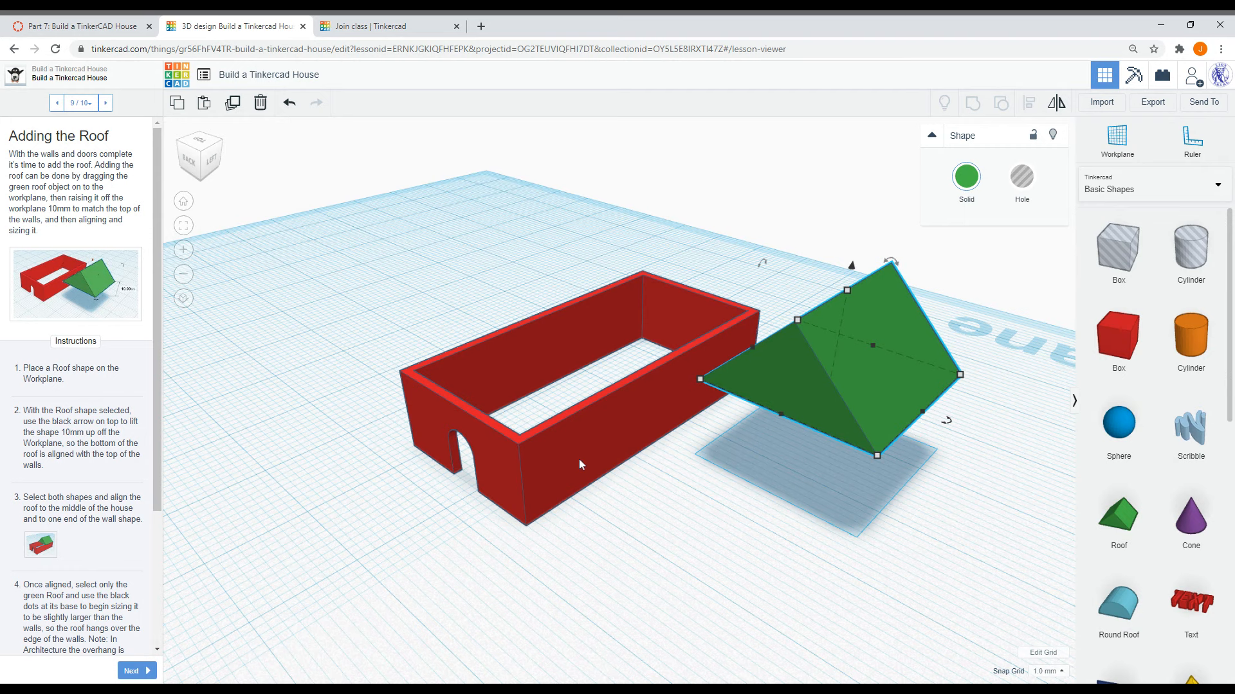
- Select the walls and roof together and align the roof to the middle of the house and one end of the walls
{"action": "left_click", "coordinate": [660, 525]}
{"action": "left_click_drag", "start_coordinate": [920, 553], "coordinate": [528, 363]}
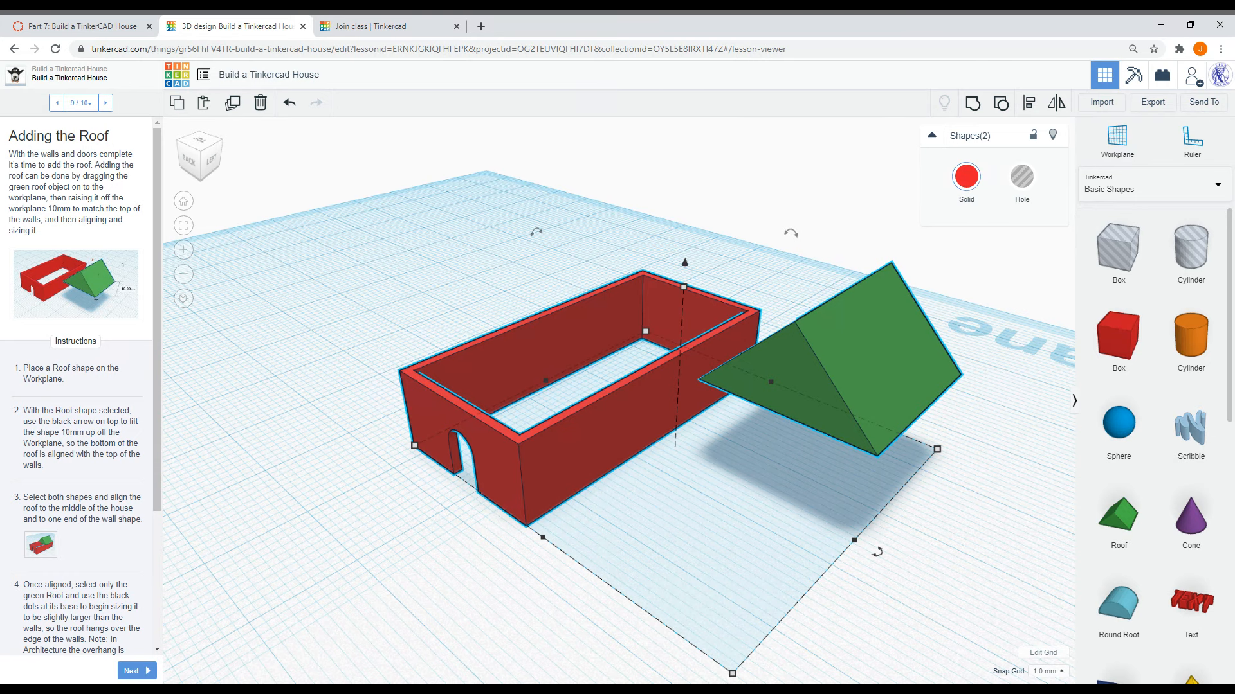
{"action": "left_click", "coordinate": [1027, 105]}
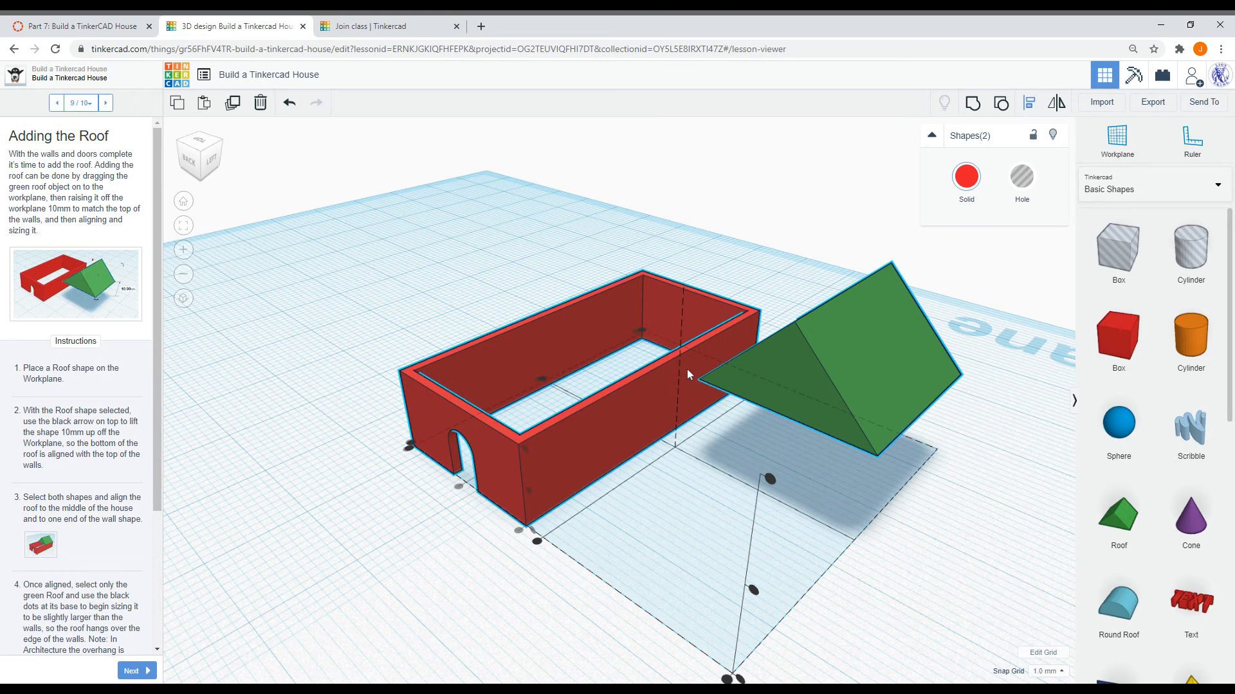
{"action": "left_click", "coordinate": [542, 382]}
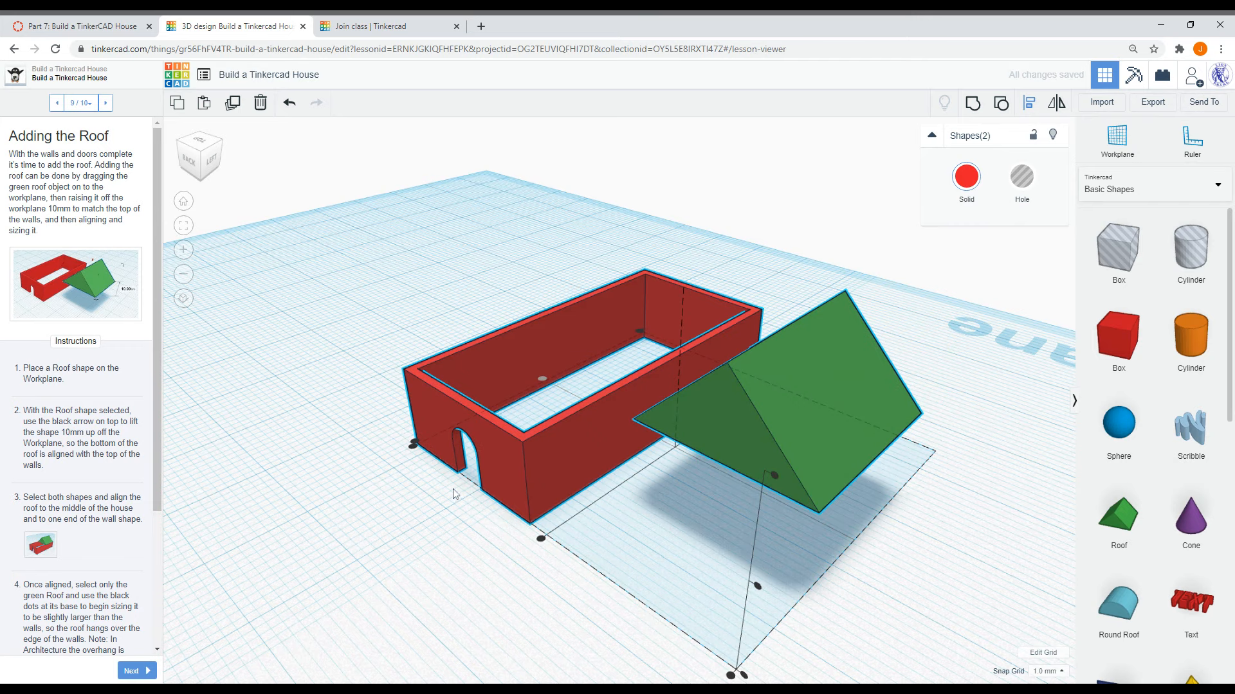
{"action": "left_click", "coordinate": [540, 539]}
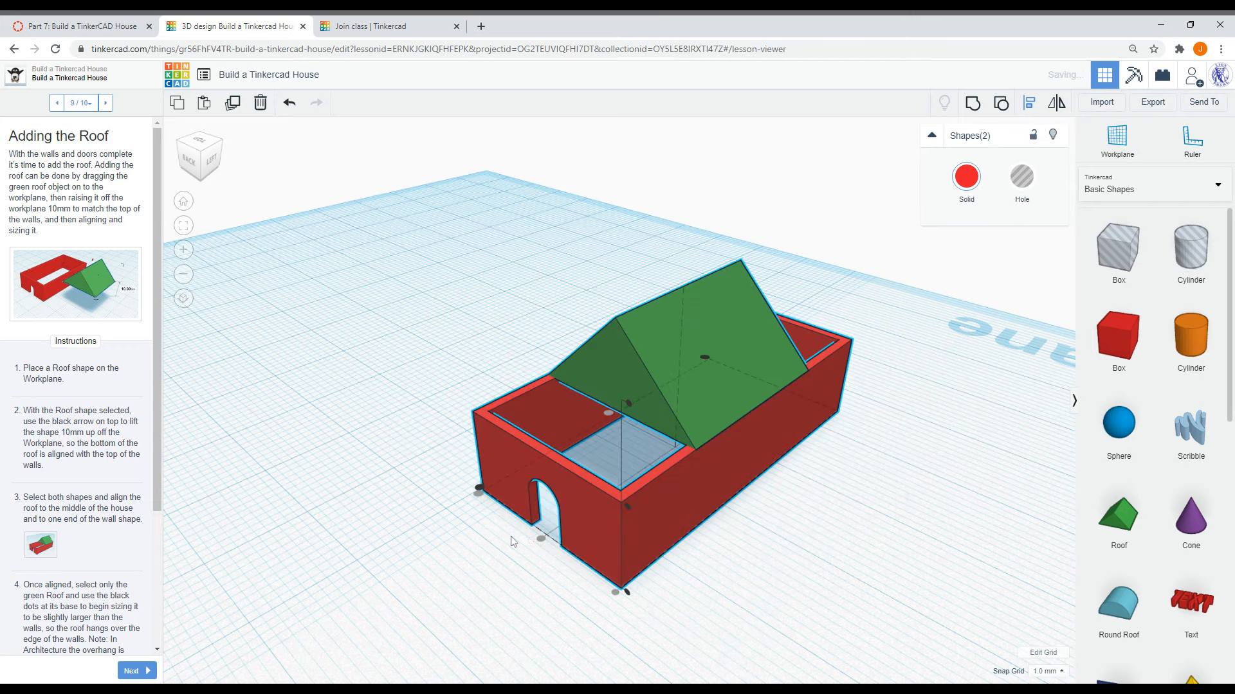
{"action": "right_click_drag", "start_coordinate": [703, 534], "coordinate": [604, 539]}
{"action": "scroll", "coordinate": [106, 477], "scroll_direction": "down", "scroll_amount": 1}
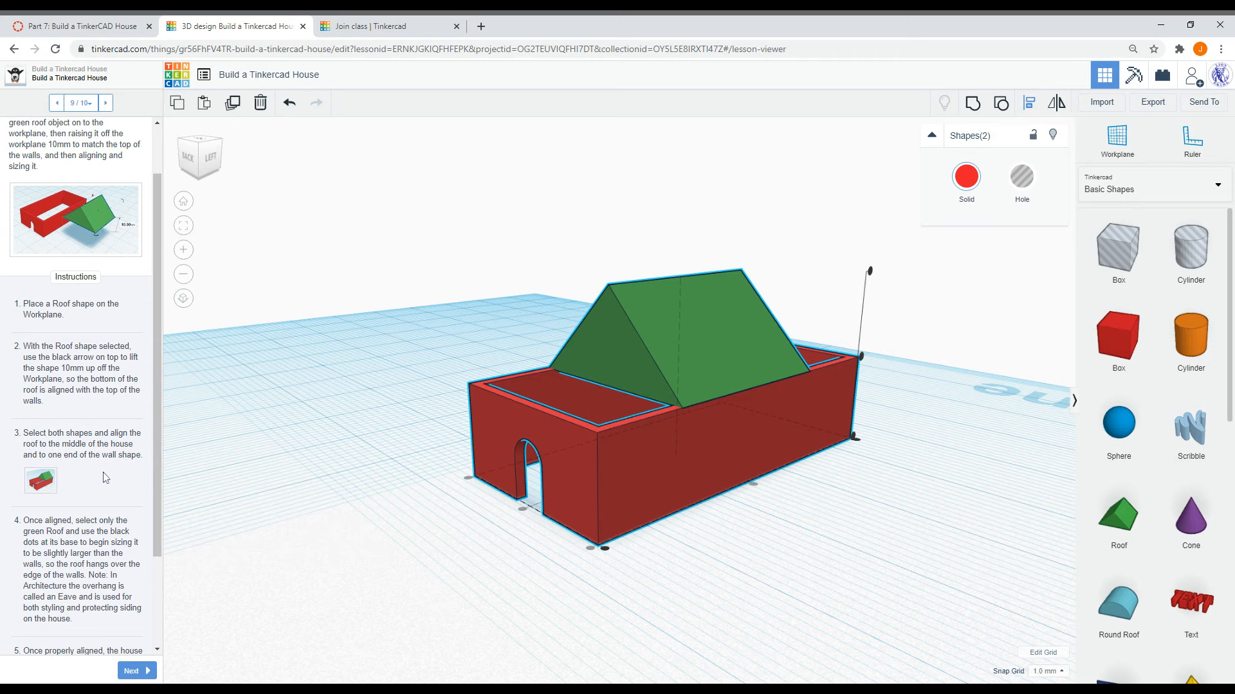
{"action": "left_click", "coordinate": [257, 515]}
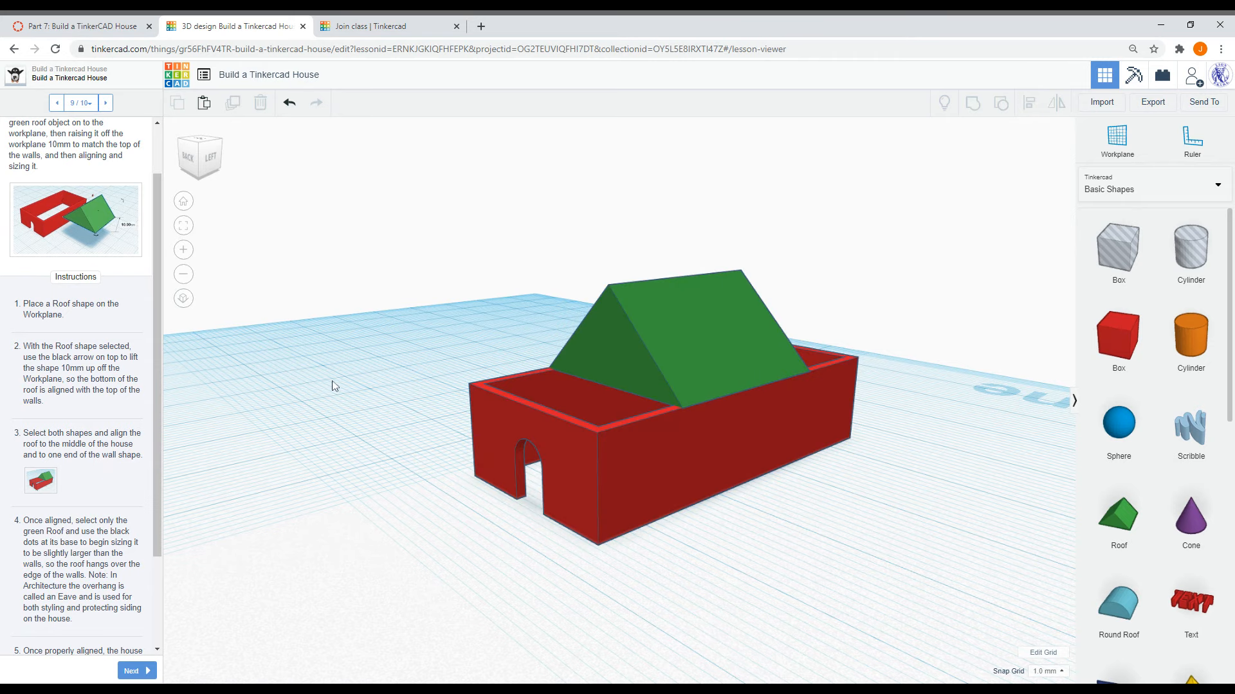
- Resize the roof's base with its handles so it is slightly wider than the walls and overhangs them
{"action": "left_click", "coordinate": [667, 343]}
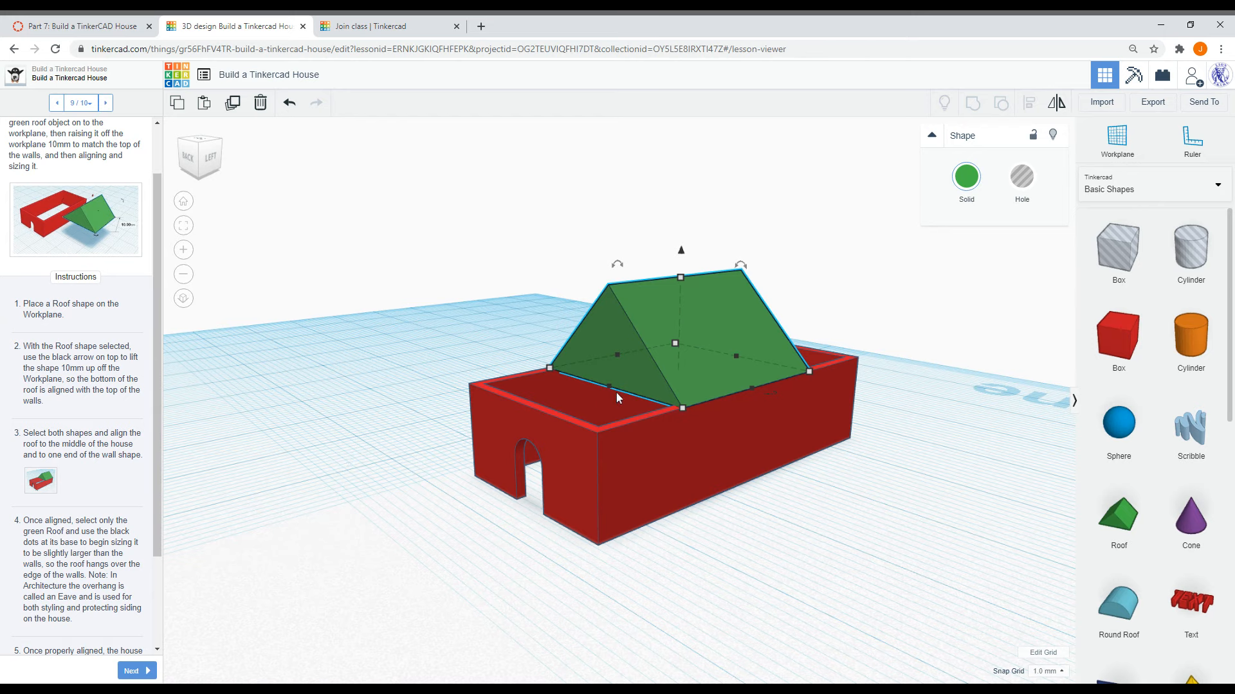
{"action": "left_click_drag", "start_coordinate": [611, 387], "coordinate": [541, 420]}
{"action": "right_click_drag", "start_coordinate": [608, 423], "coordinate": [723, 492]}
{"action": "left_click_drag", "start_coordinate": [737, 452], "coordinate": [849, 495]}
{"action": "left_click_drag", "start_coordinate": [602, 495], "coordinate": [597, 513]}
{"action": "right_click_drag", "start_coordinate": [891, 497], "coordinate": [669, 407]}
{"action": "left_click", "coordinate": [667, 407]}
{"action": "left_click_drag", "start_coordinate": [683, 406], "coordinate": [688, 408]}
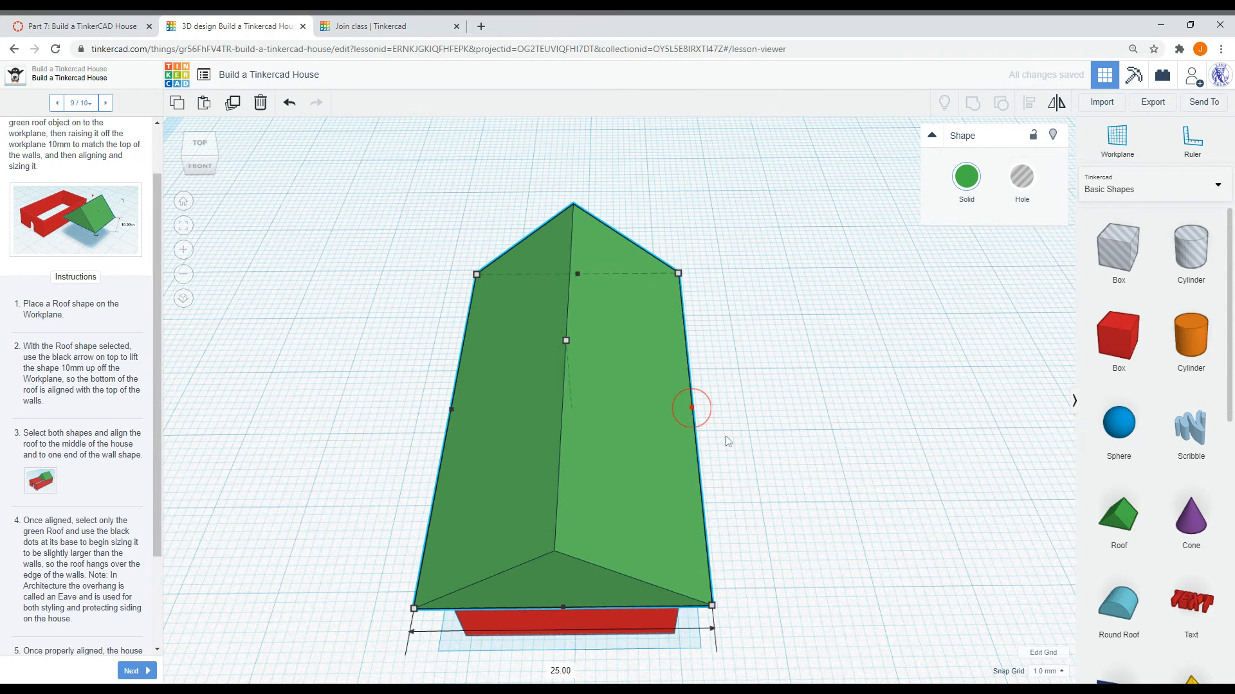
{"action": "right_click_drag", "start_coordinate": [803, 481], "coordinate": [286, 432]}
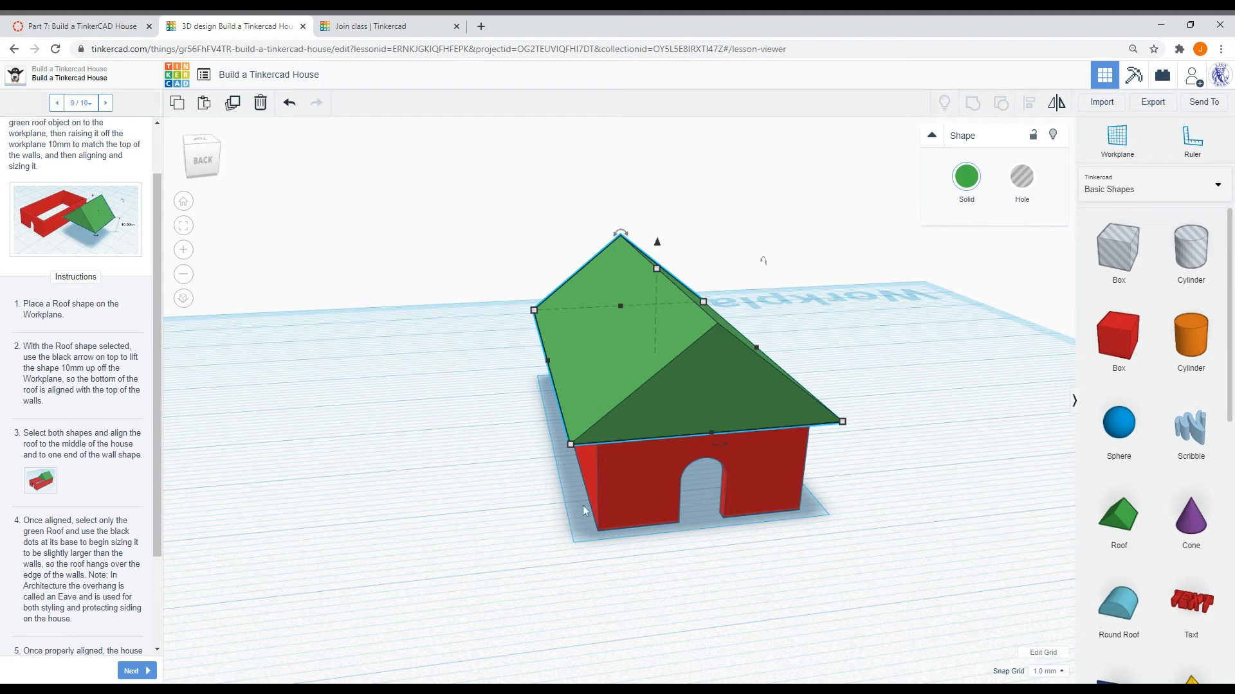
{"action": "right_click_drag", "start_coordinate": [725, 549], "coordinate": [672, 409]}
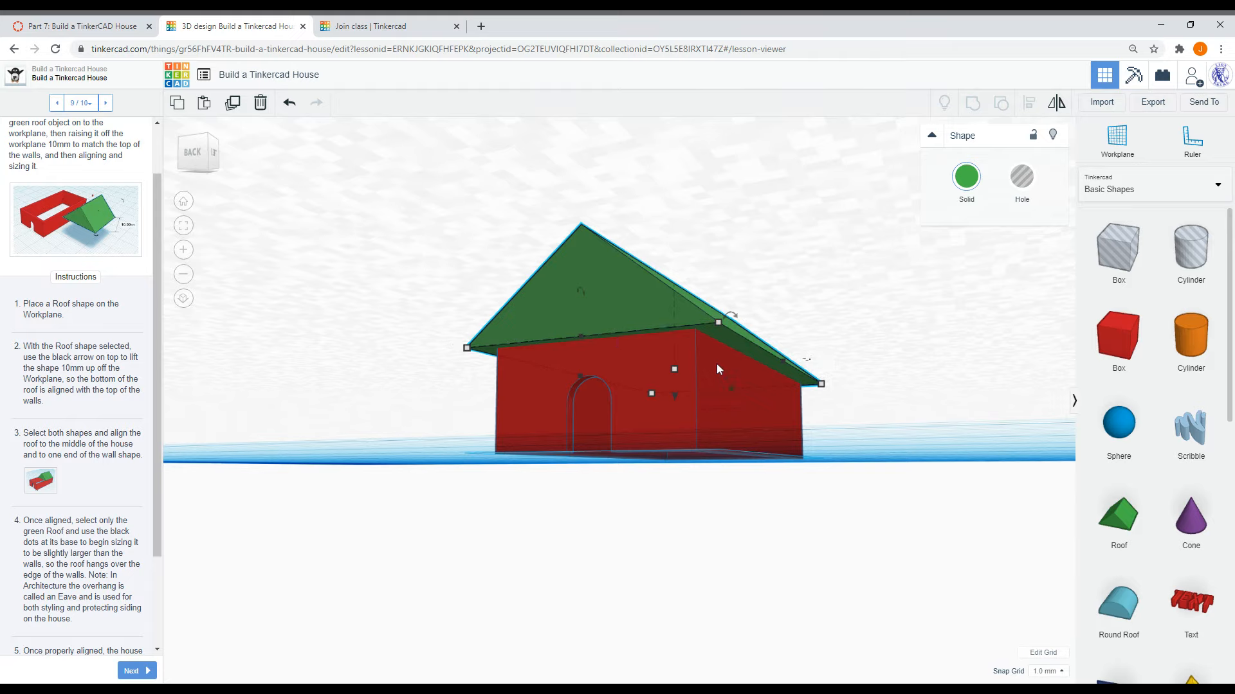
{"action": "right_click_drag", "start_coordinate": [546, 488], "coordinate": [604, 545]}
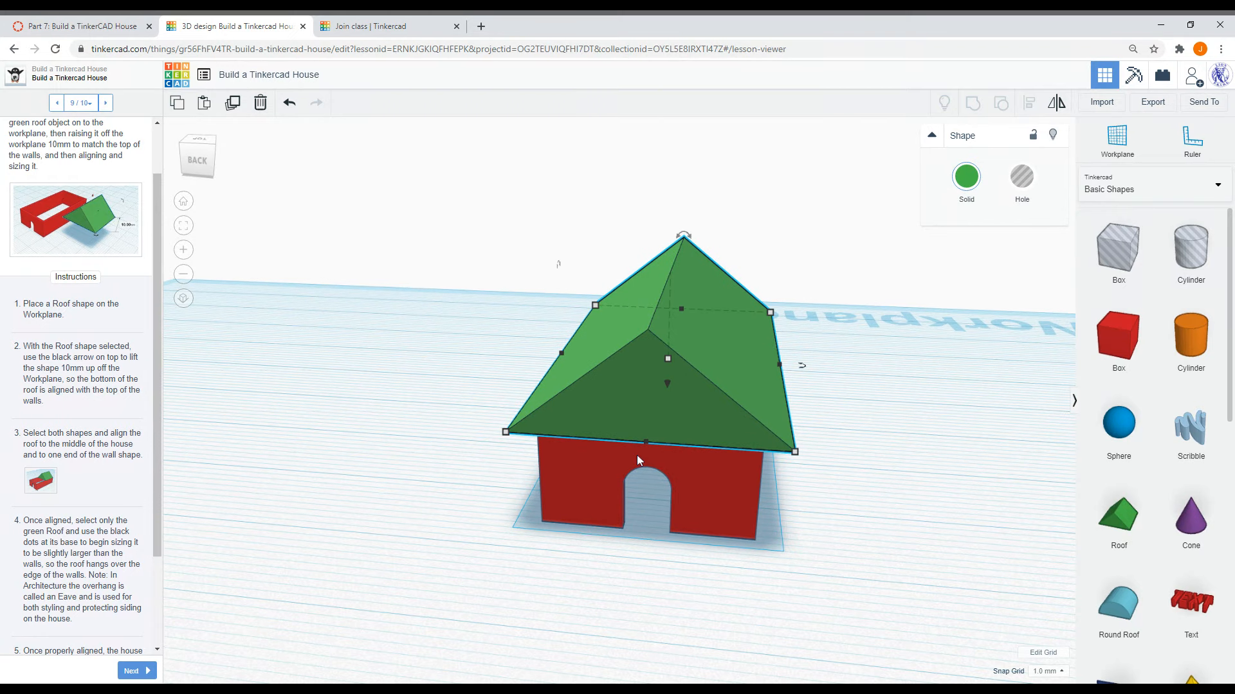
{"action": "left_click_drag", "start_coordinate": [646, 442], "coordinate": [646, 461]}
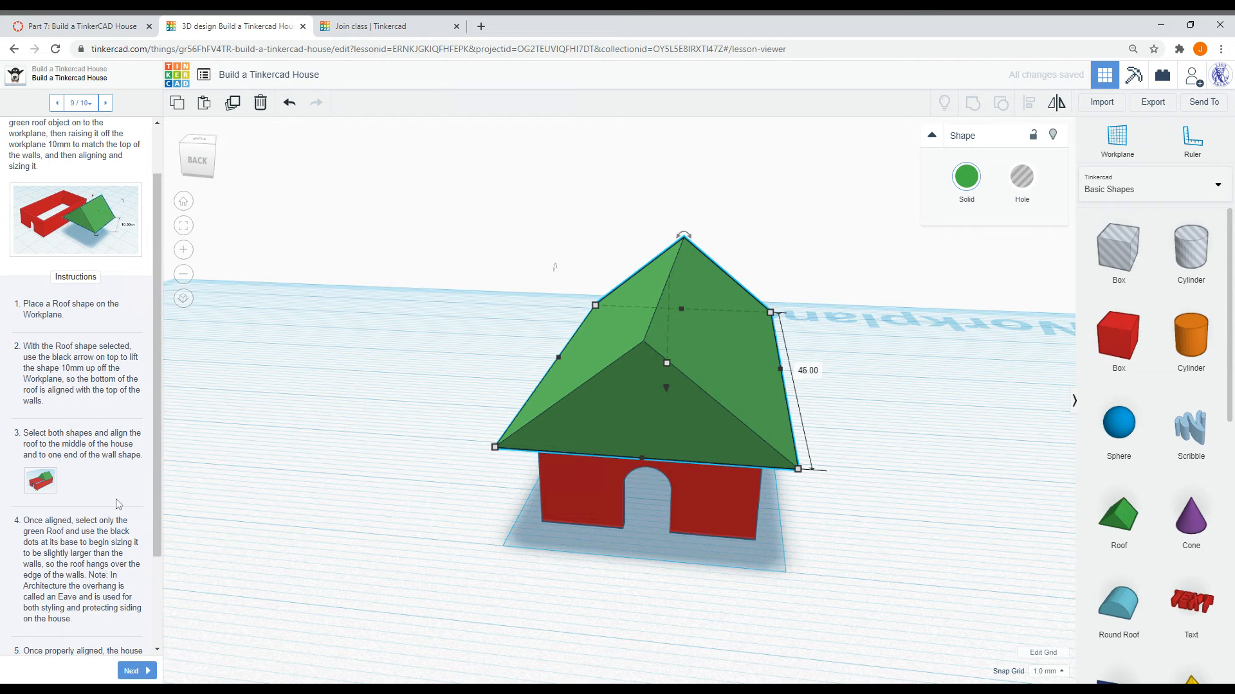
- Check the lesson's example image, stretch the roof's length to overhang the house ends, and advance to step 10
{"action": "scroll", "coordinate": [118, 505], "scroll_direction": "down", "scroll_amount": 1}
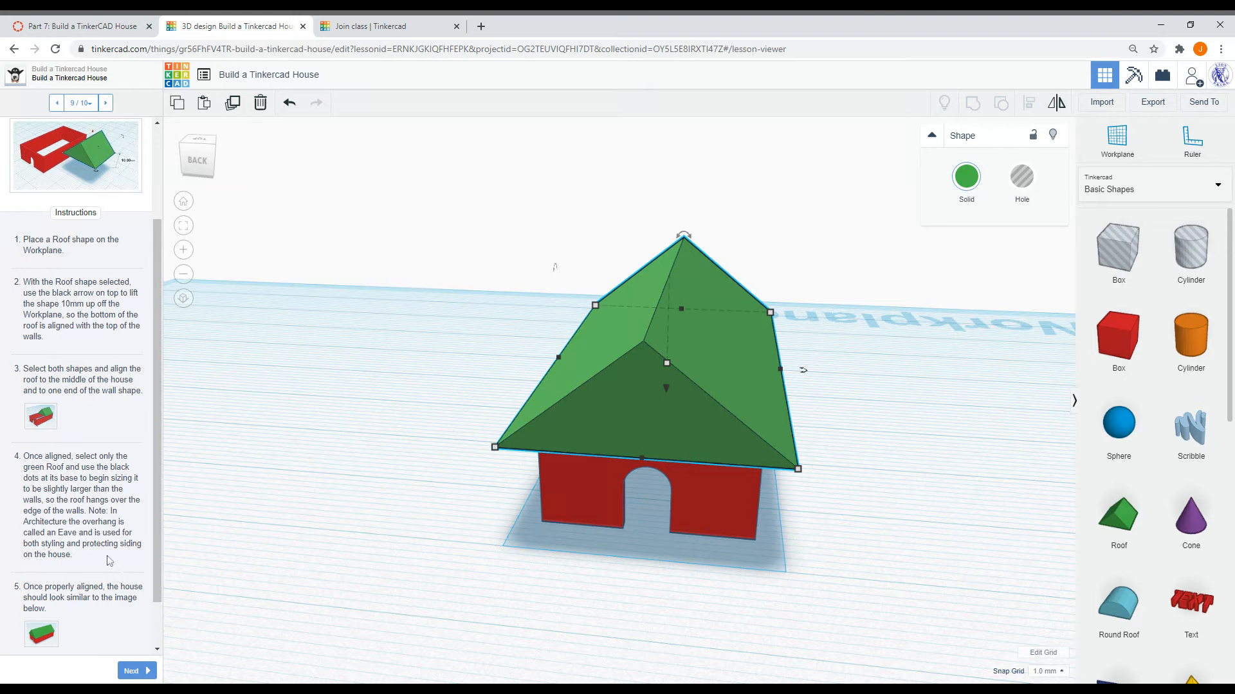
{"action": "scroll", "coordinate": [109, 562], "scroll_direction": "down", "scroll_amount": 2}
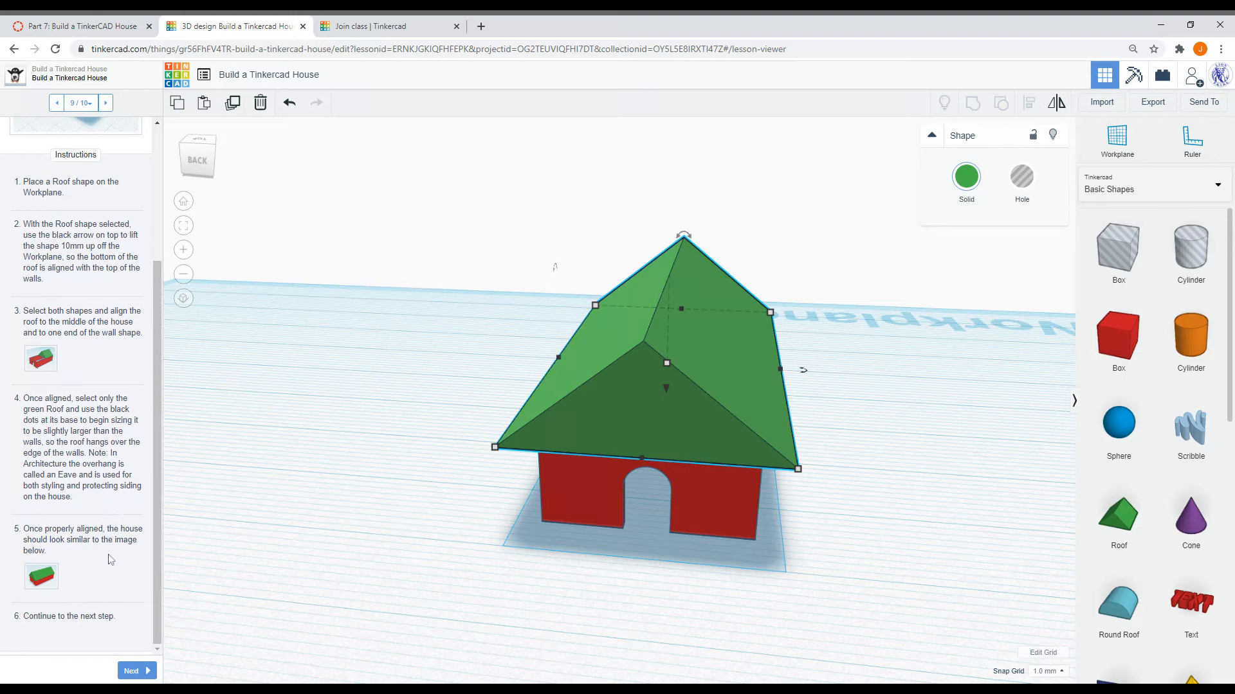
{"action": "left_click", "coordinate": [42, 577]}
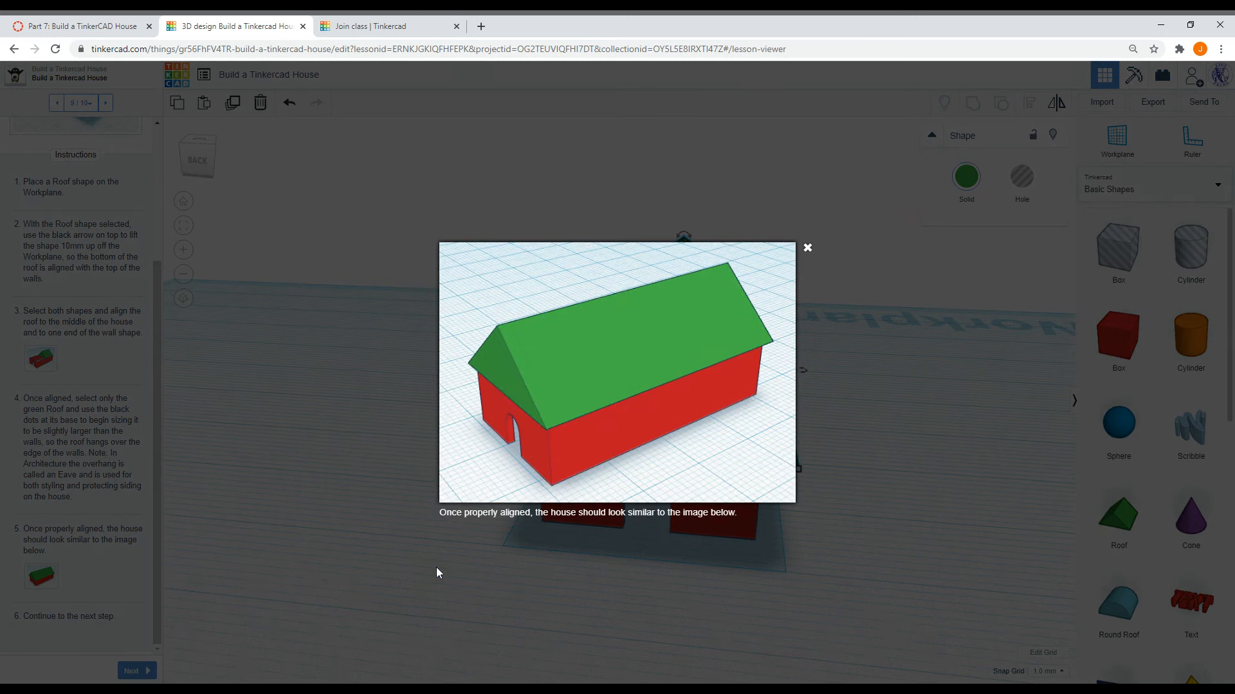
{"action": "left_click", "coordinate": [808, 247]}
{"action": "left_click", "coordinate": [888, 385]}
{"action": "right_click_drag", "start_coordinate": [857, 399], "coordinate": [775, 376]}
{"action": "left_click", "coordinate": [776, 373]}
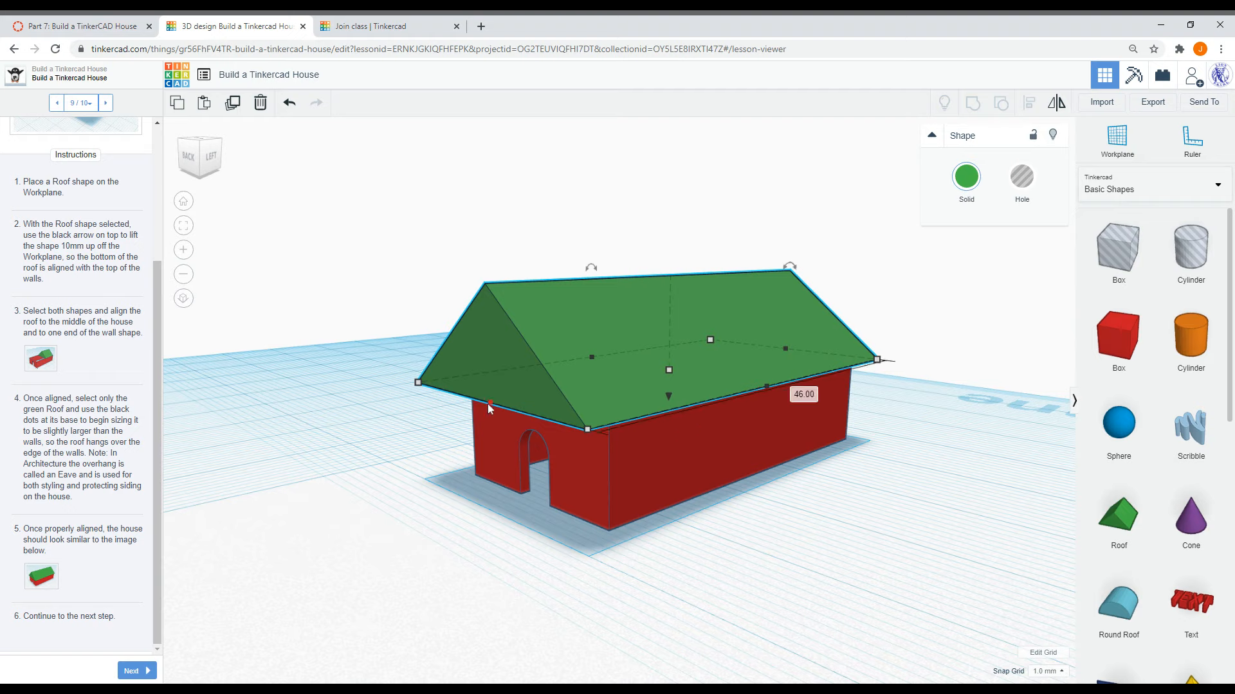
{"action": "left_click_drag", "start_coordinate": [493, 403], "coordinate": [497, 405]}
{"action": "left_click", "coordinate": [442, 473]}
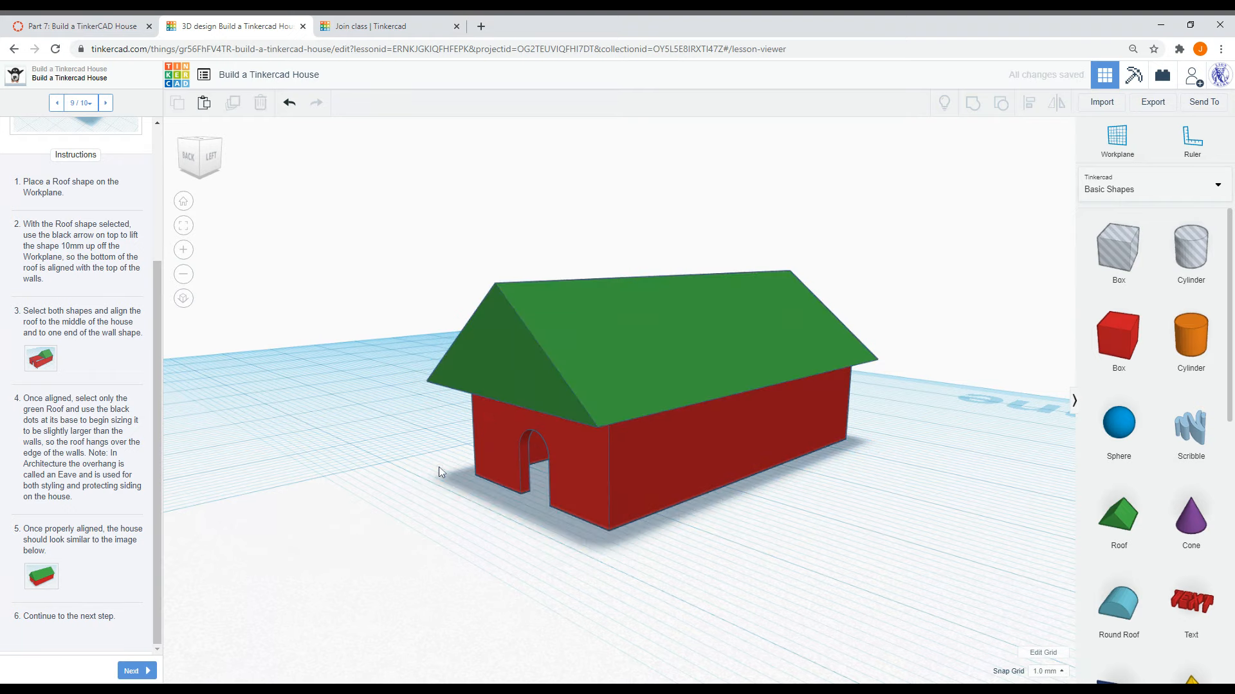
{"action": "left_click", "coordinate": [136, 671]}
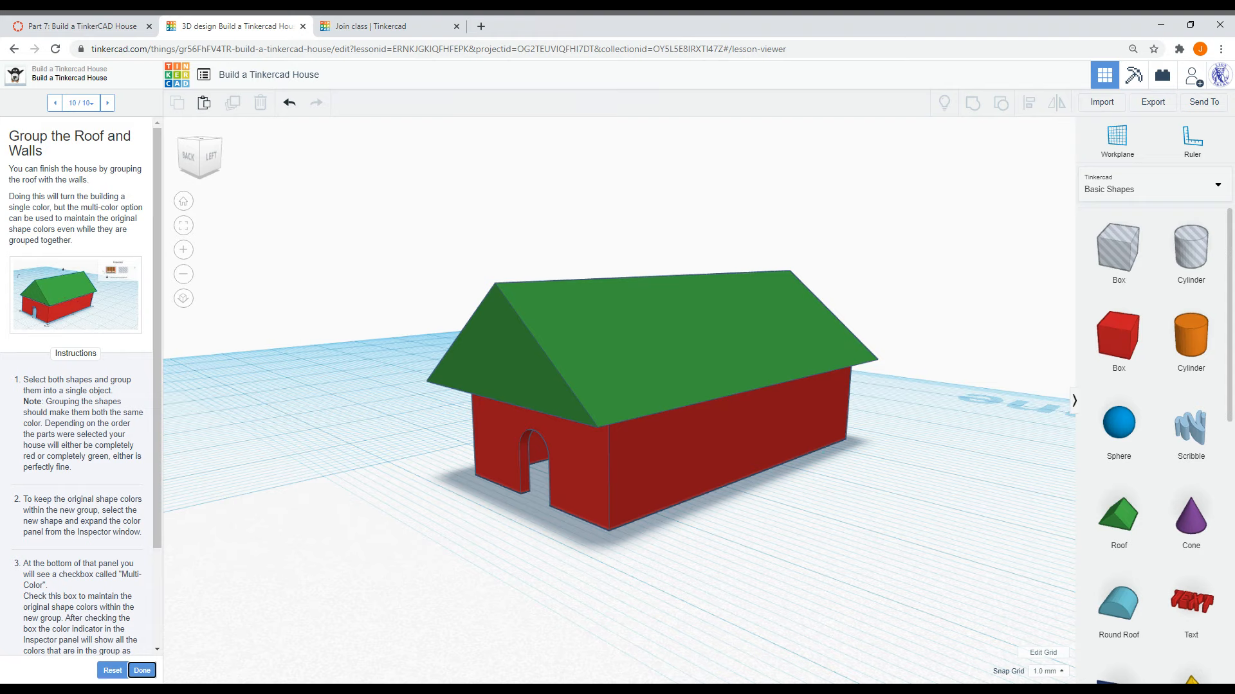
- Select the walls and roof, group them, and undo the grouping
{"action": "left_click", "coordinate": [780, 593]}
{"action": "left_click_drag", "start_coordinate": [780, 594], "coordinate": [436, 283]}
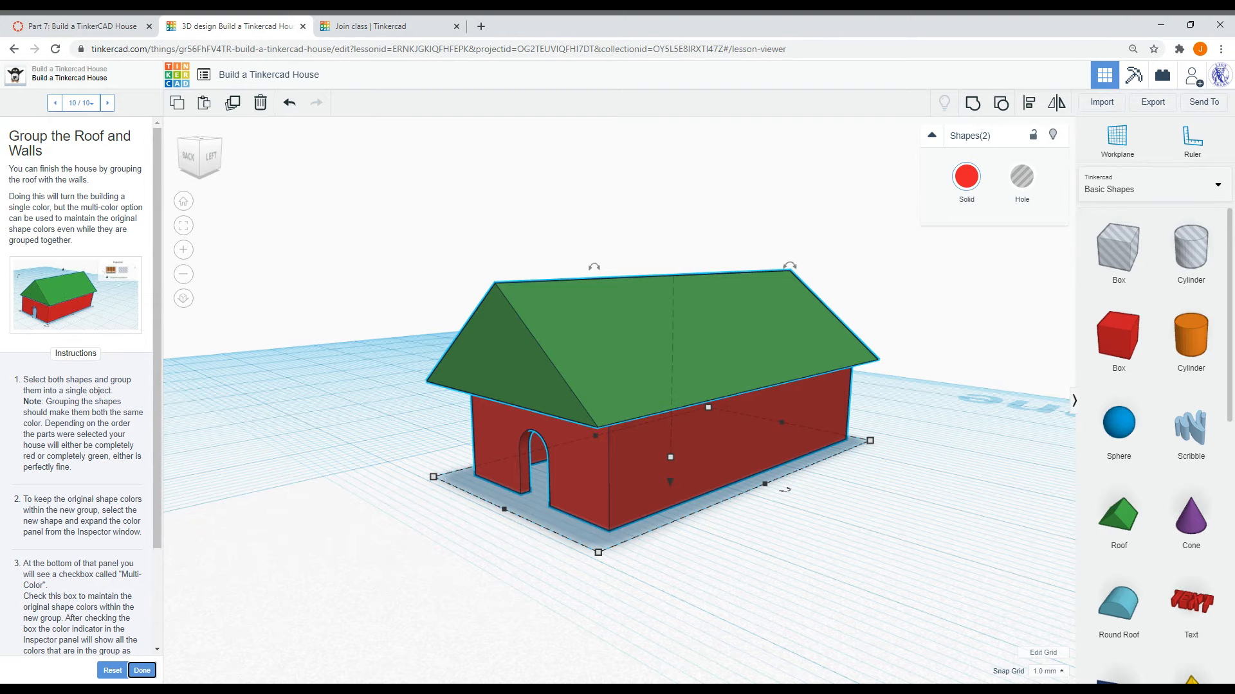
{"action": "left_click", "coordinate": [368, 306]}
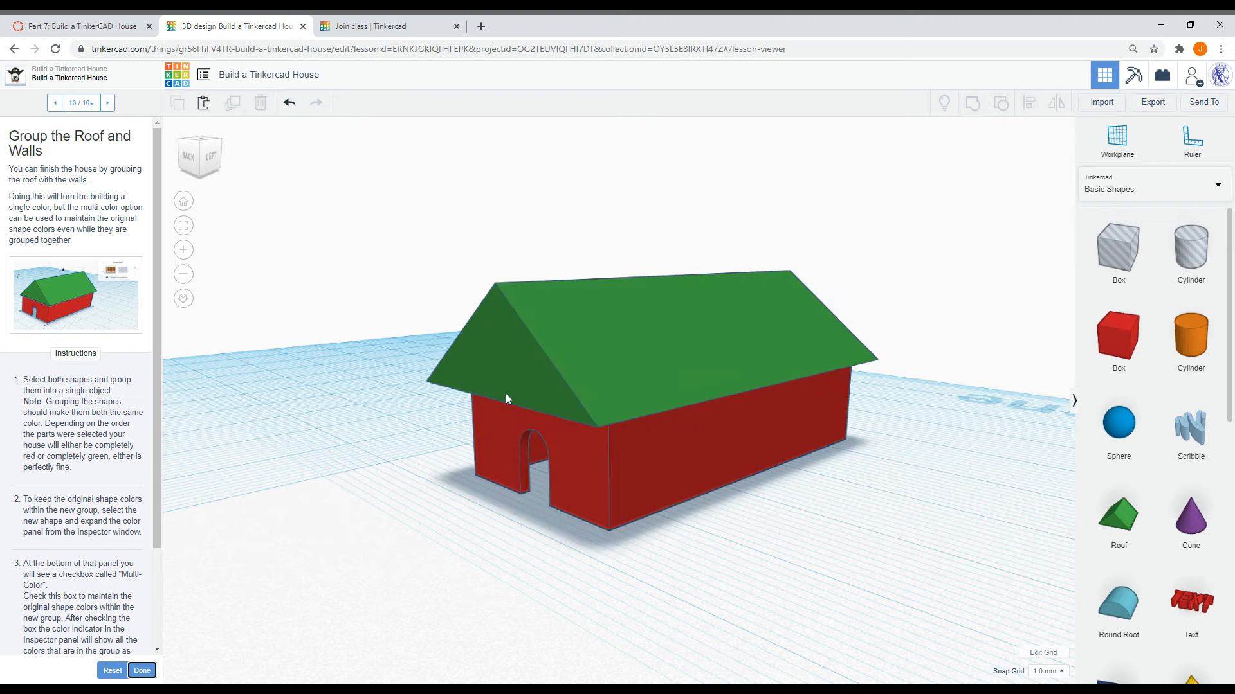
{"action": "left_click", "coordinate": [664, 479]}
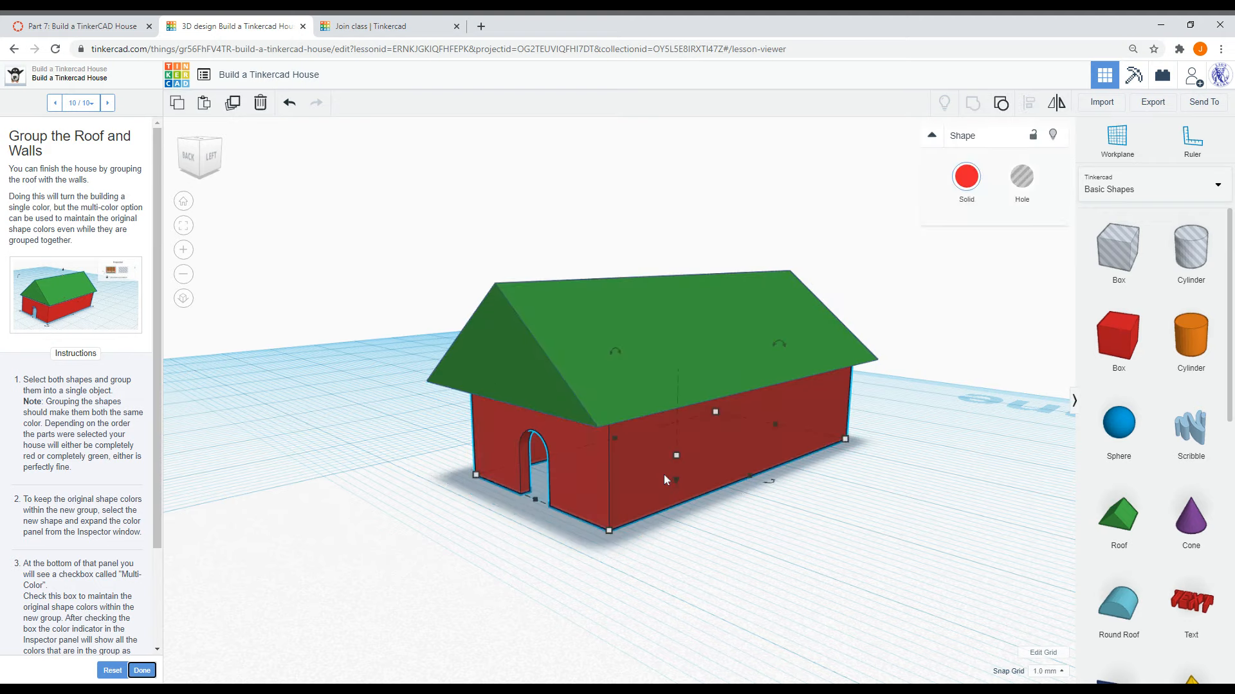
{"action": "left_click", "coordinate": [574, 327], "text": "shift"}
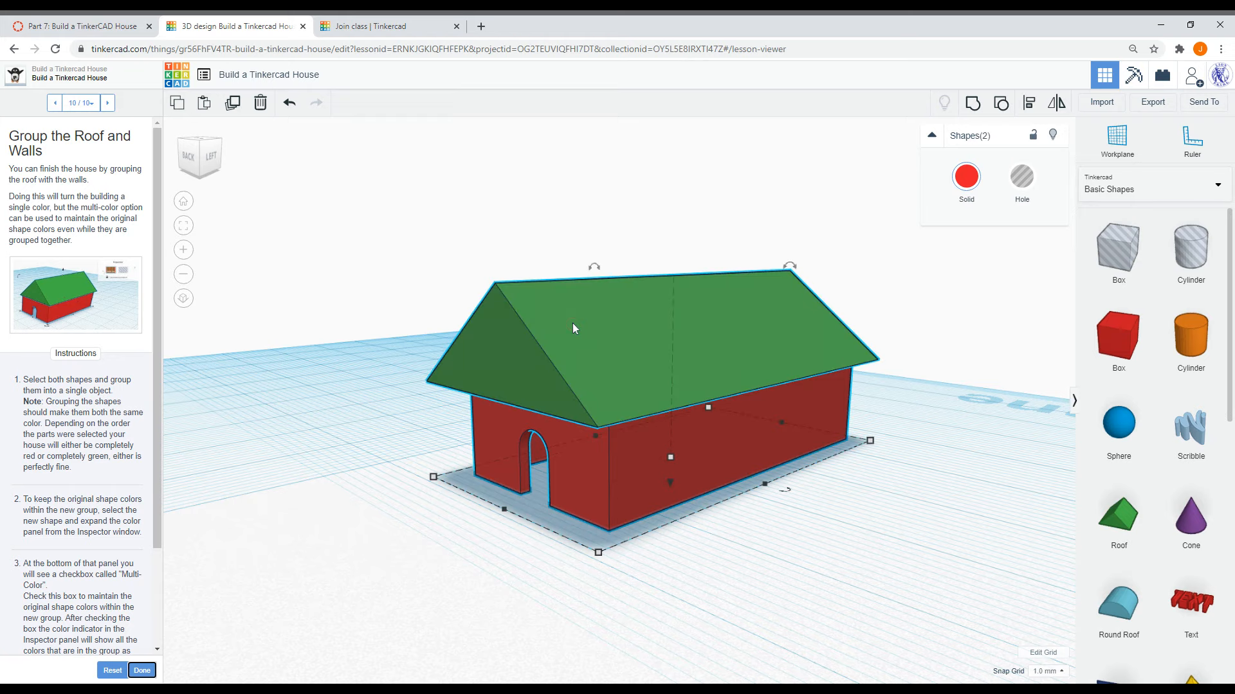
{"action": "left_click", "coordinate": [972, 104]}
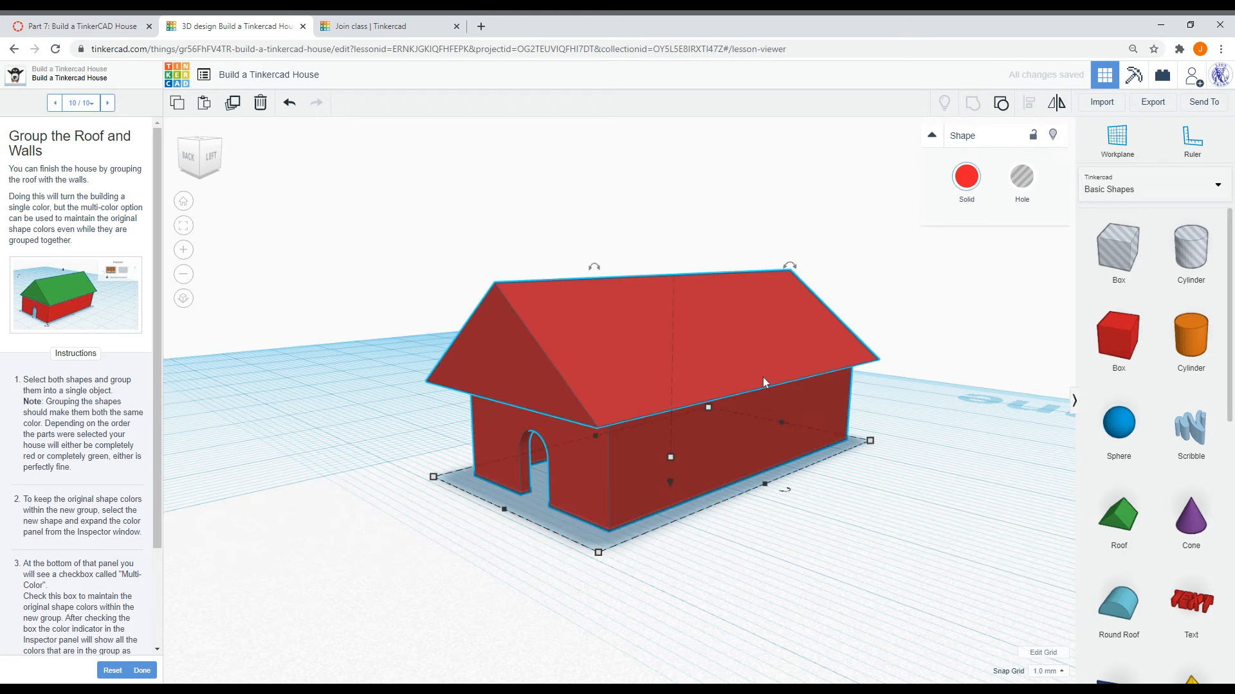
{"action": "left_click", "coordinate": [291, 105]}
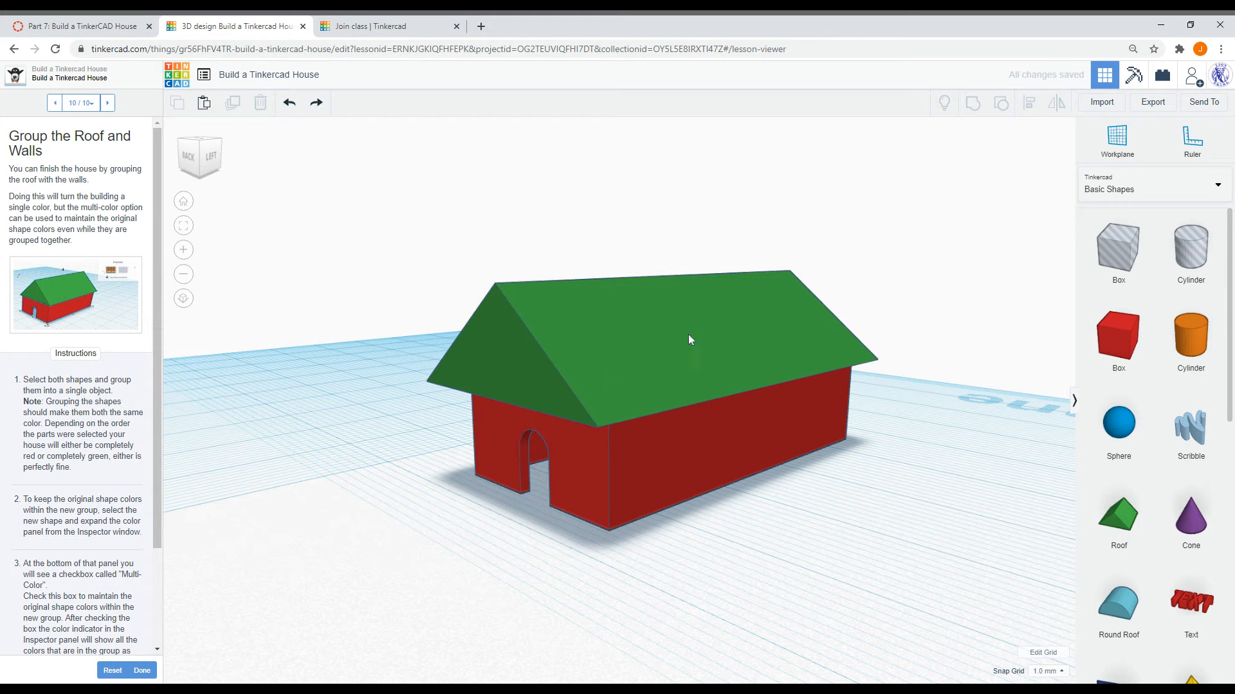
- Select the roof and walls, group them, and enable Multicolor on the group to keep the original colours
{"action": "left_click", "coordinate": [679, 332]}
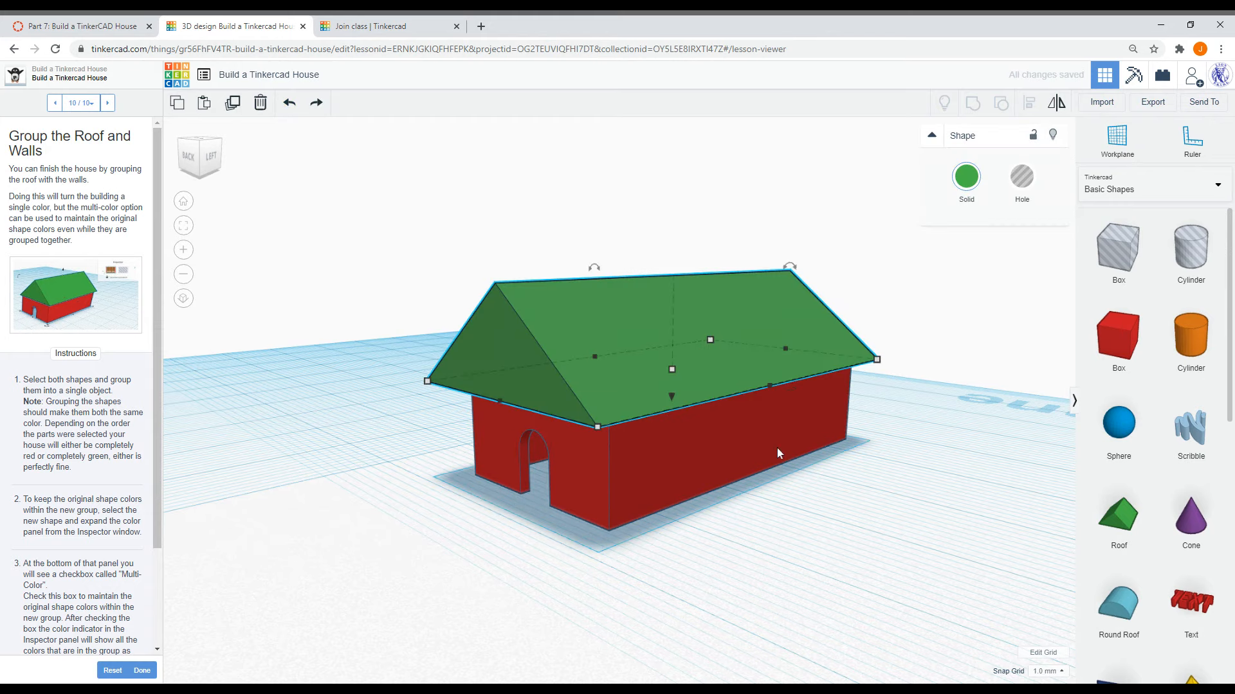
{"action": "left_click", "coordinate": [737, 448], "text": "shift"}
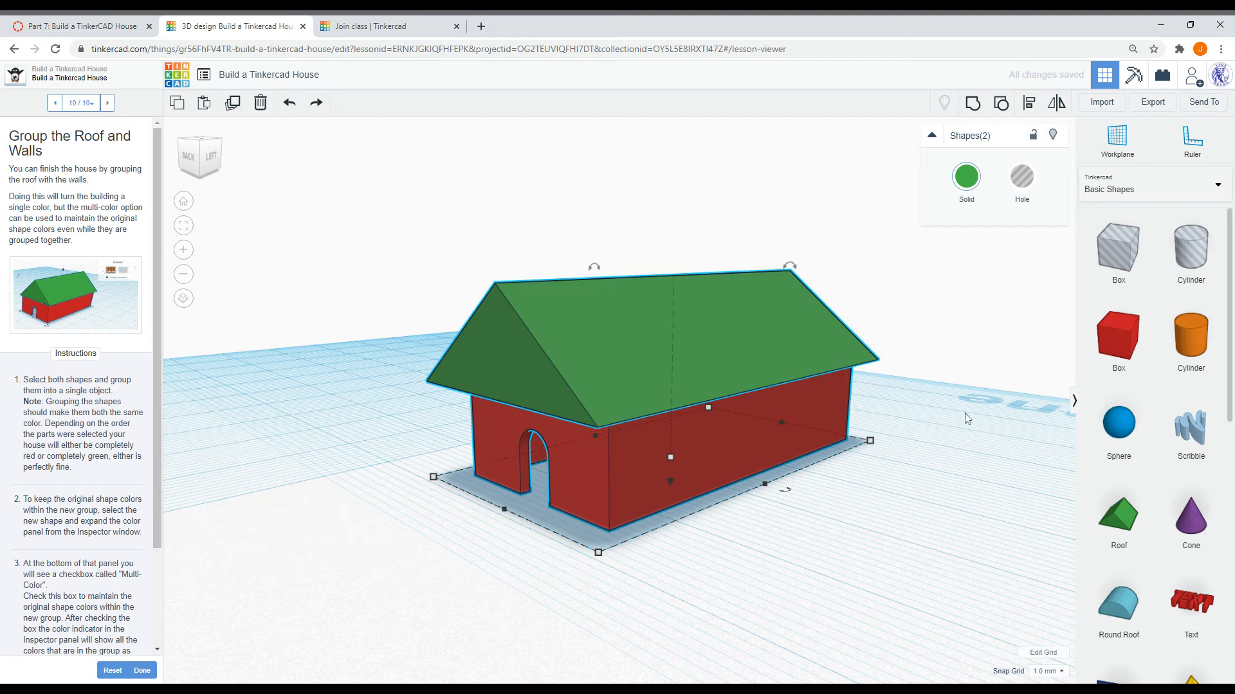
{"action": "left_click", "coordinate": [973, 103]}
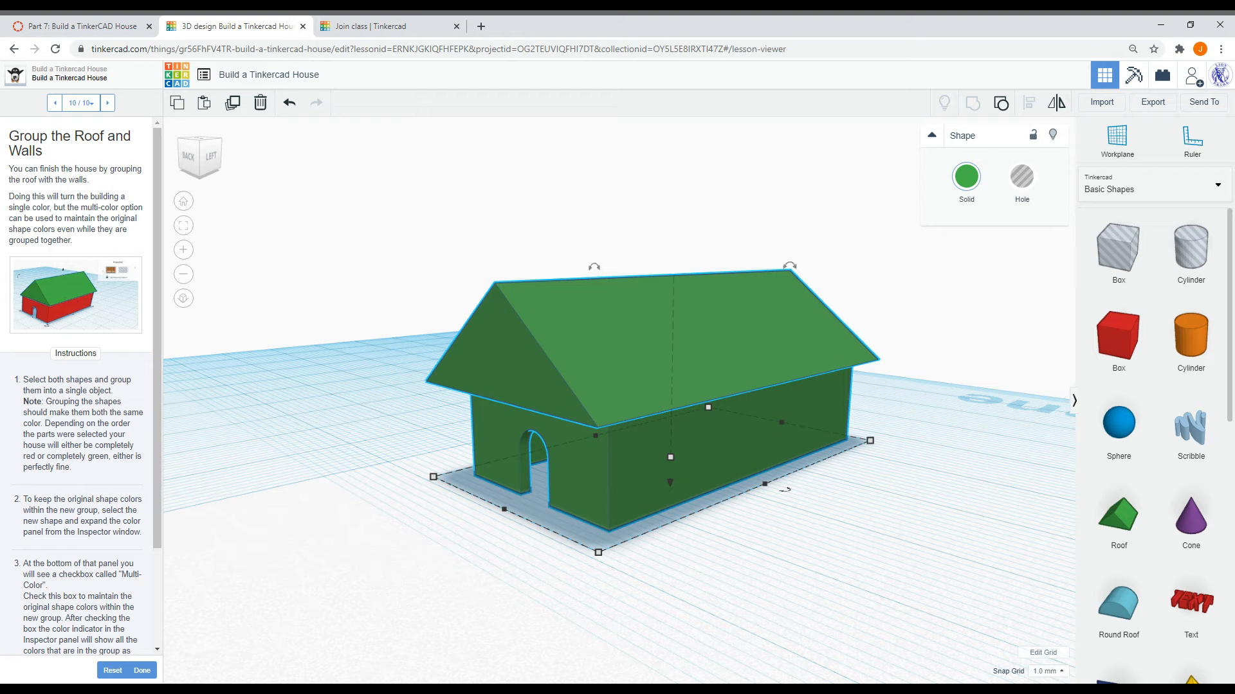
{"action": "left_click", "coordinate": [967, 179]}
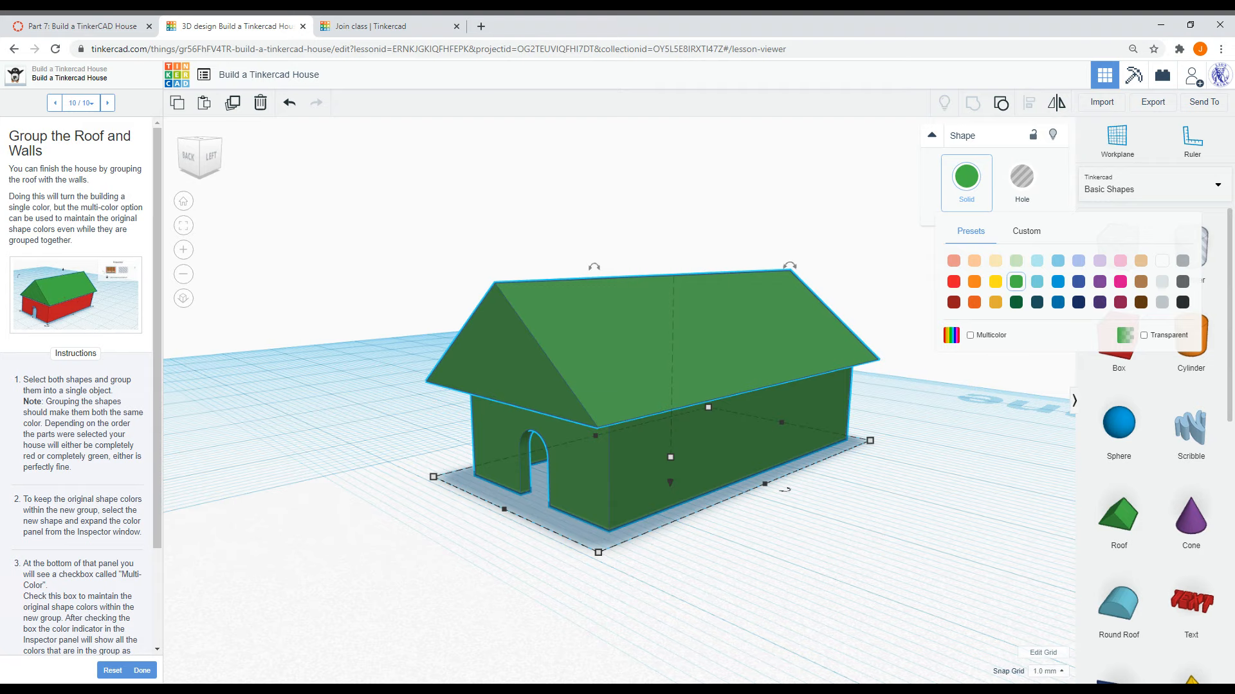
{"action": "left_click", "coordinate": [970, 335]}
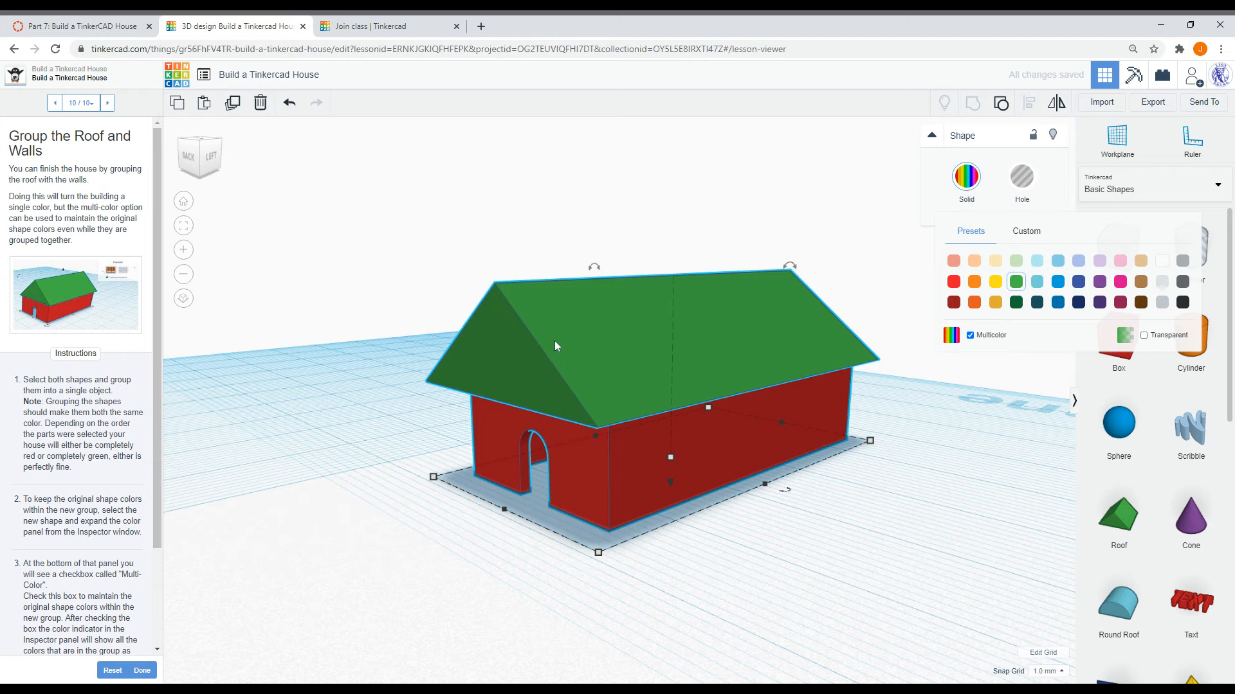
- Finish the lesson and continue to the next one, Create a Floor Plan of Your House
{"action": "scroll", "coordinate": [81, 391], "scroll_direction": "down", "scroll_amount": 1}
{"action": "scroll", "coordinate": [81, 390], "scroll_direction": "down", "scroll_amount": 2}
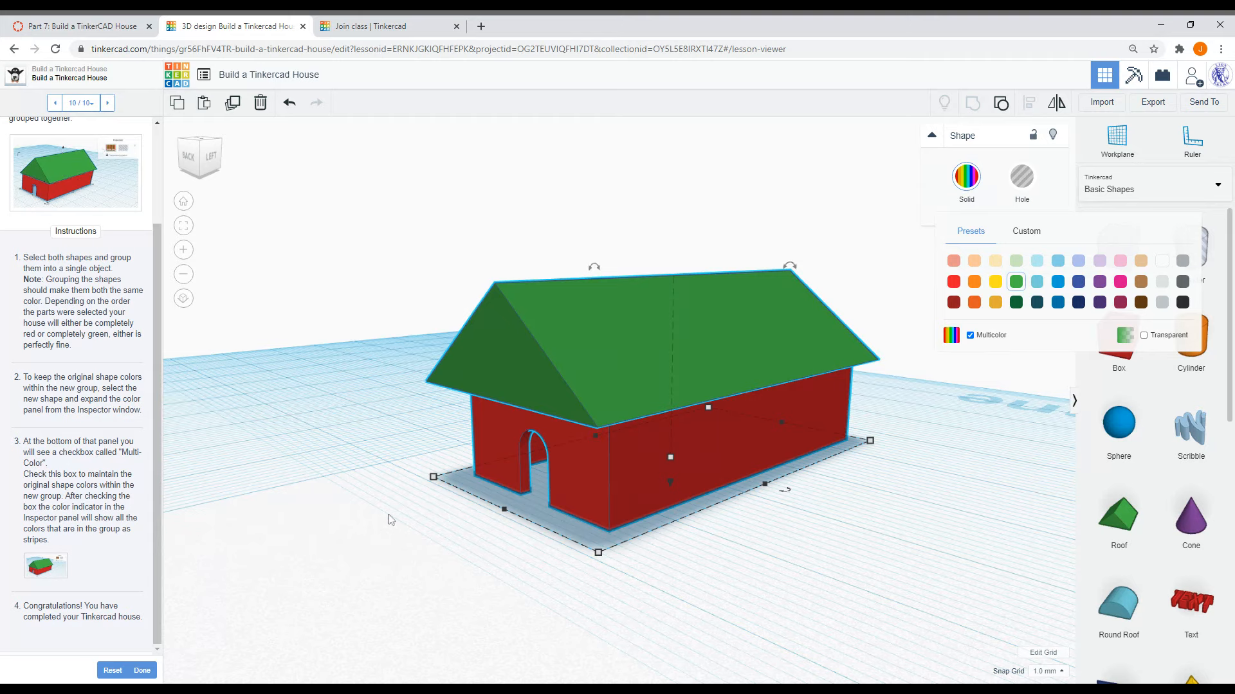
{"action": "left_click", "coordinate": [721, 539]}
{"action": "right_click_drag", "start_coordinate": [721, 539], "coordinate": [790, 517]}
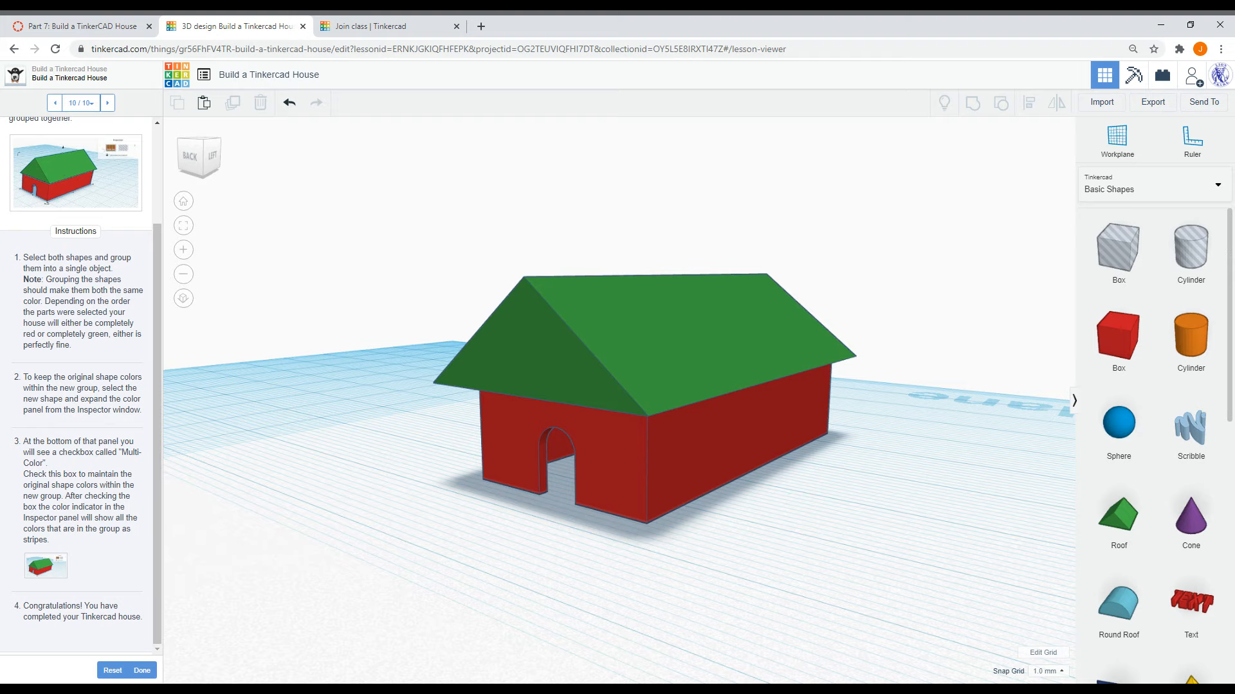
{"action": "left_click", "coordinate": [142, 670]}
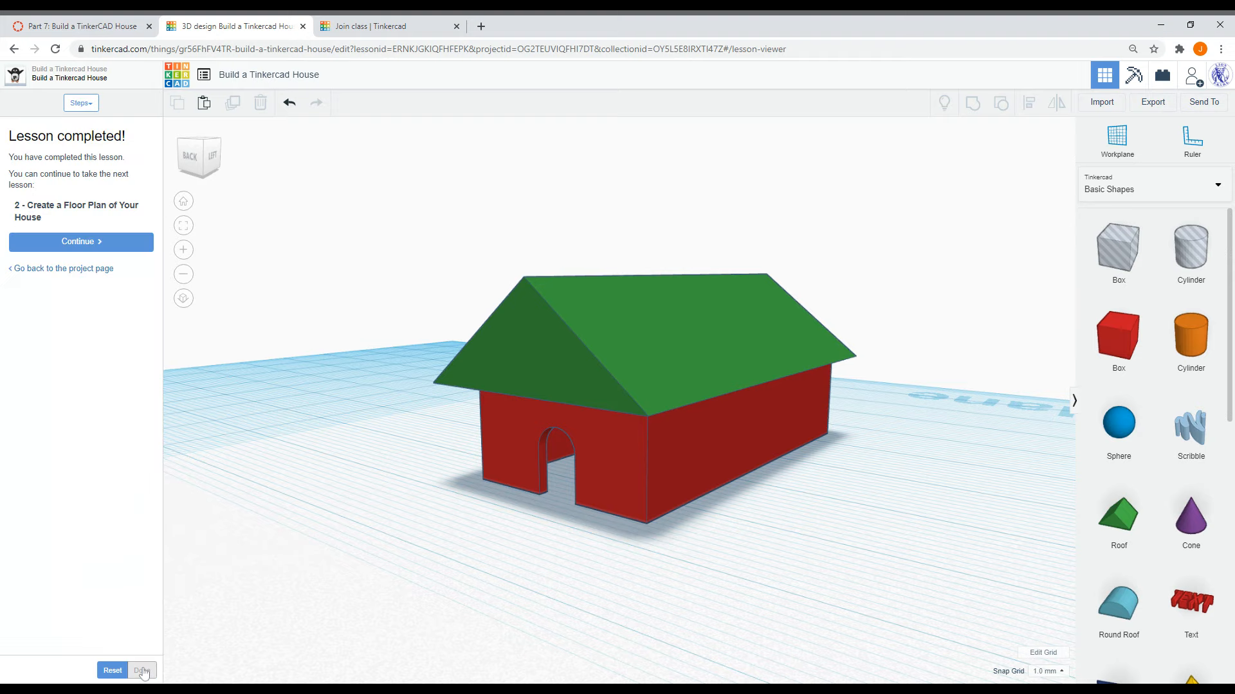
{"action": "left_click", "coordinate": [79, 241]}
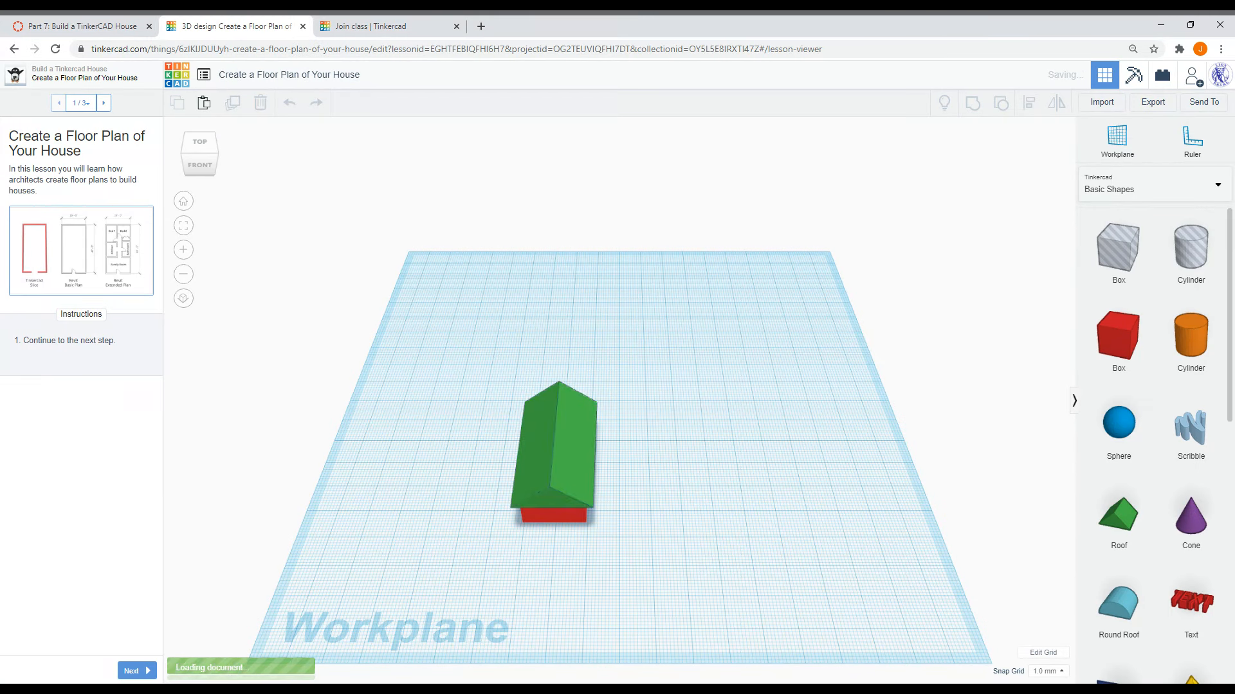
{"action": "right_click_drag", "start_coordinate": [642, 573], "coordinate": [623, 463]}
{"action": "right_click_drag", "start_coordinate": [731, 443], "coordinate": [551, 574]}
{"action": "scroll", "coordinate": [551, 574], "scroll_direction": "up", "scroll_amount": 5}
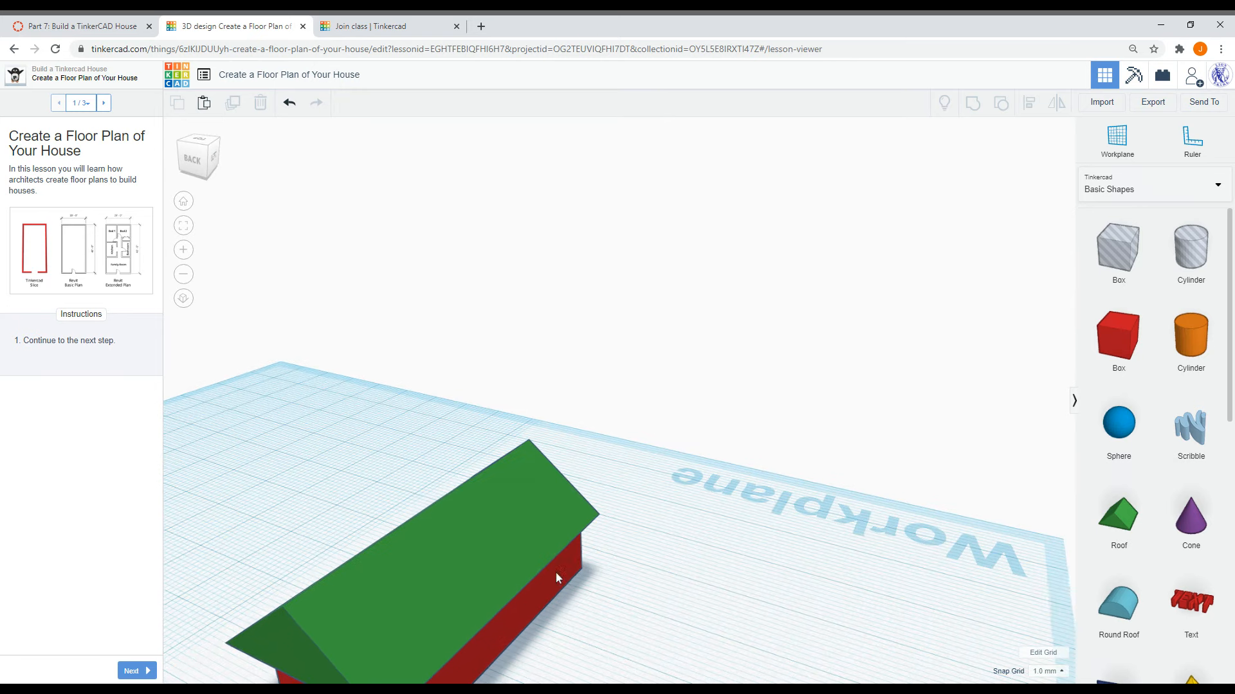
{"action": "scroll", "coordinate": [568, 625], "scroll_direction": "down", "scroll_amount": 5}
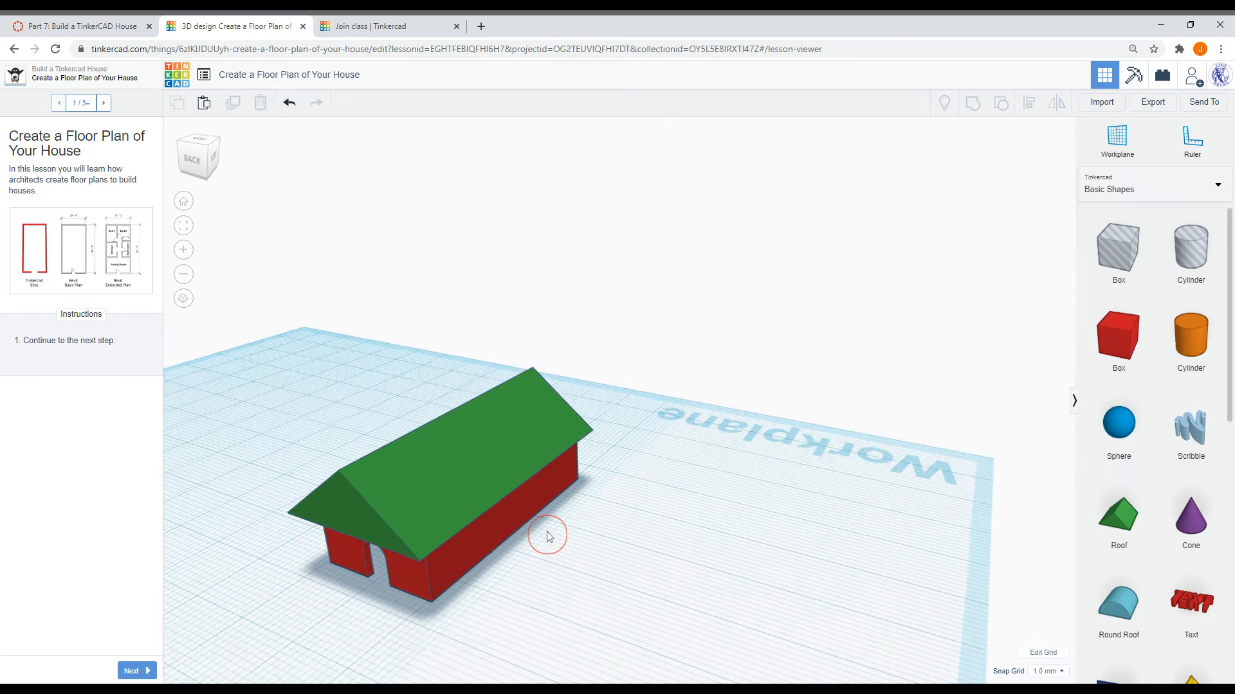
{"action": "right_click_drag", "start_coordinate": [533, 558], "coordinate": [533, 540]}
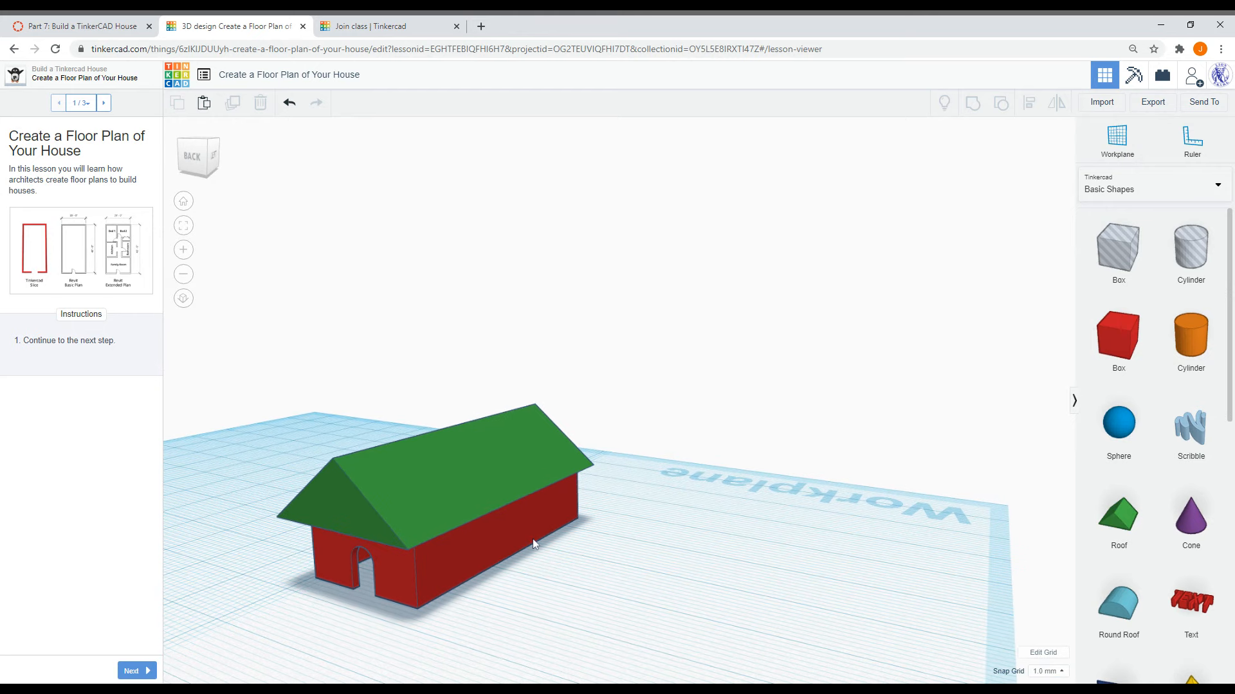